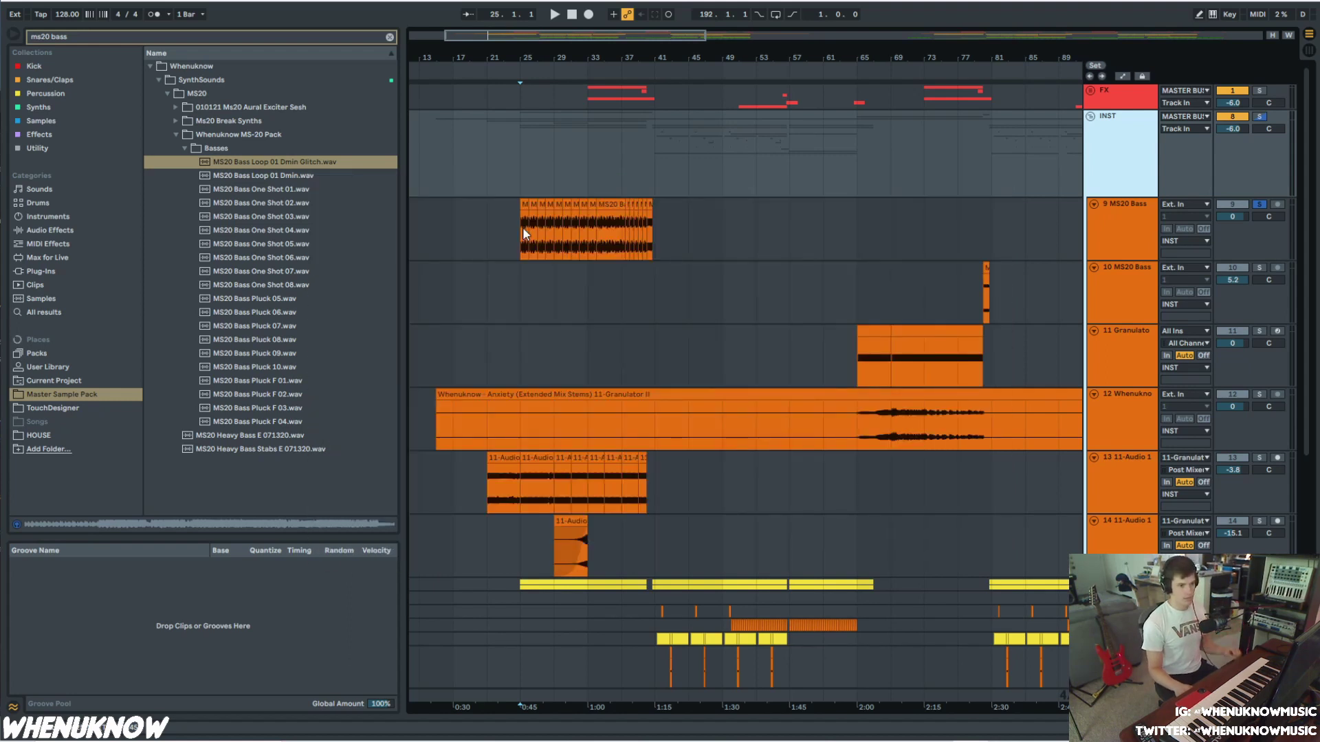
# - Show the device chain of the soloed MS20 Bass track 9 and play it from bar 25
pyautogui.click(272, 163)
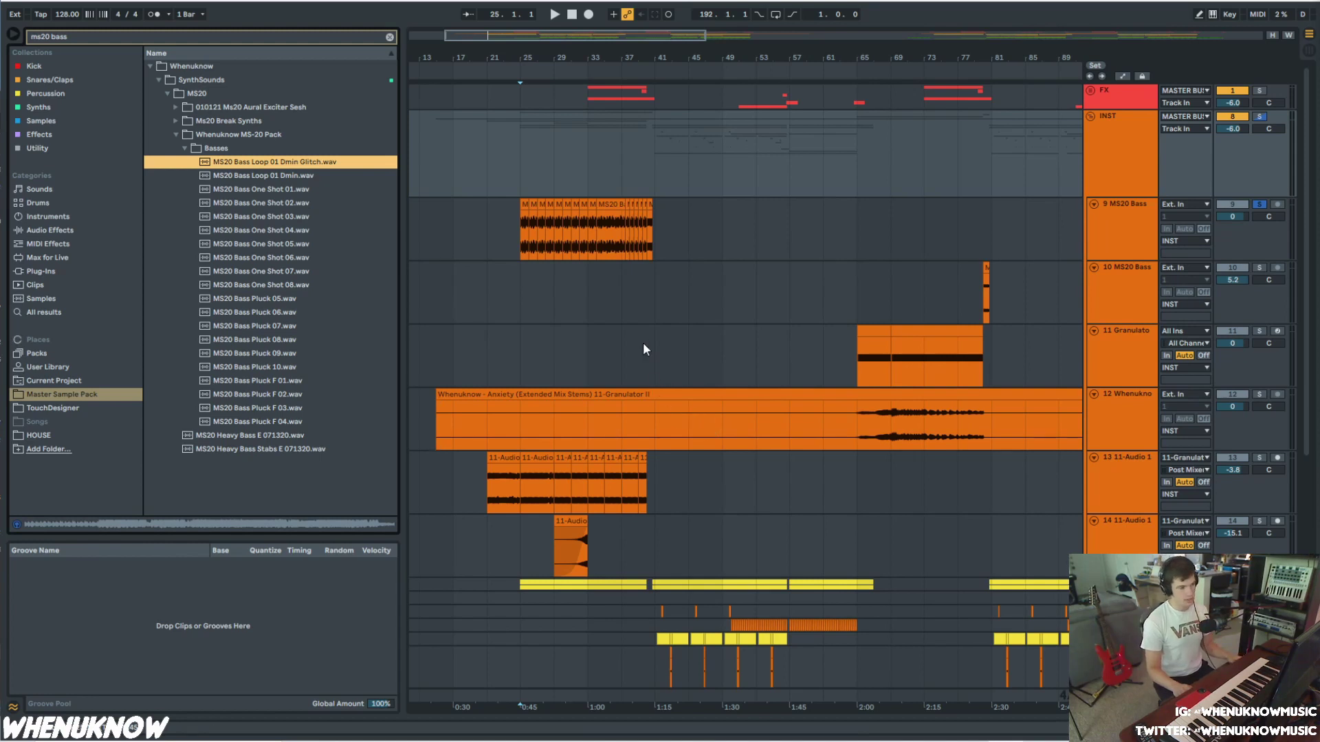
pyautogui.click(644, 283)
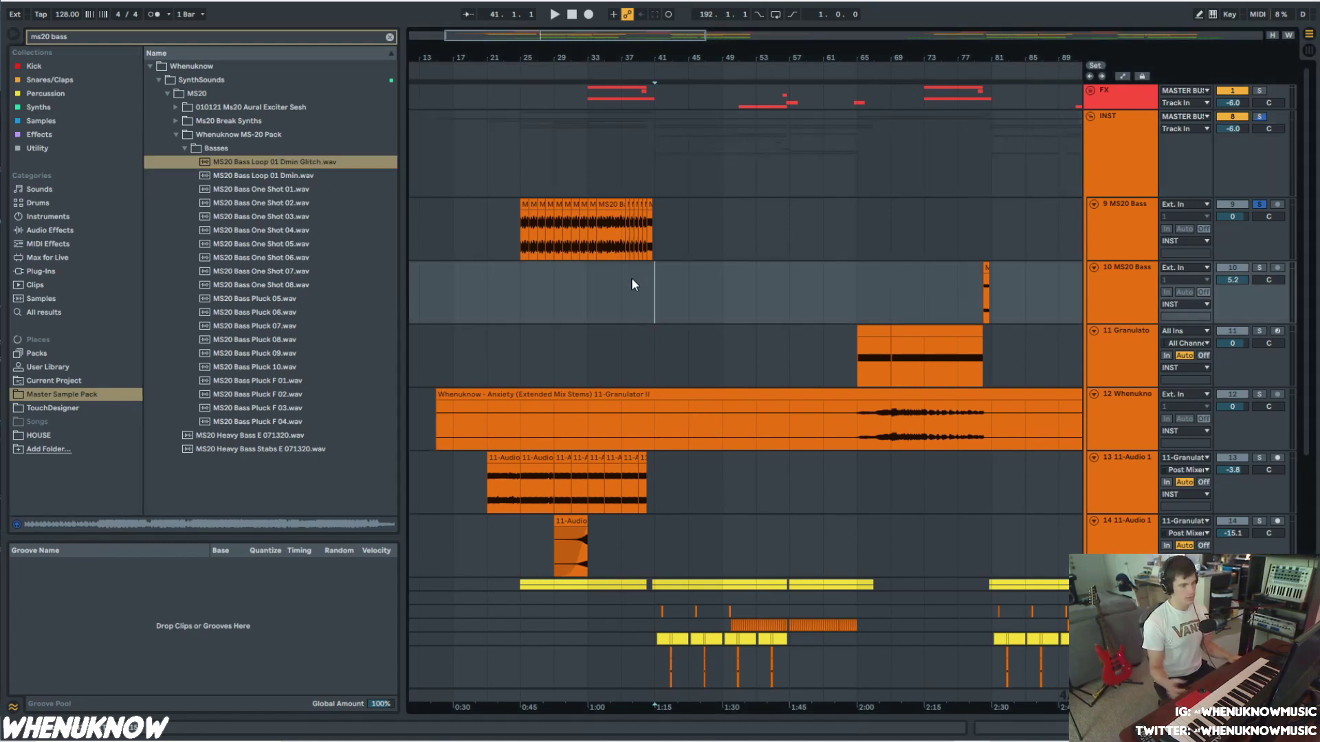
pyautogui.click(538, 242)
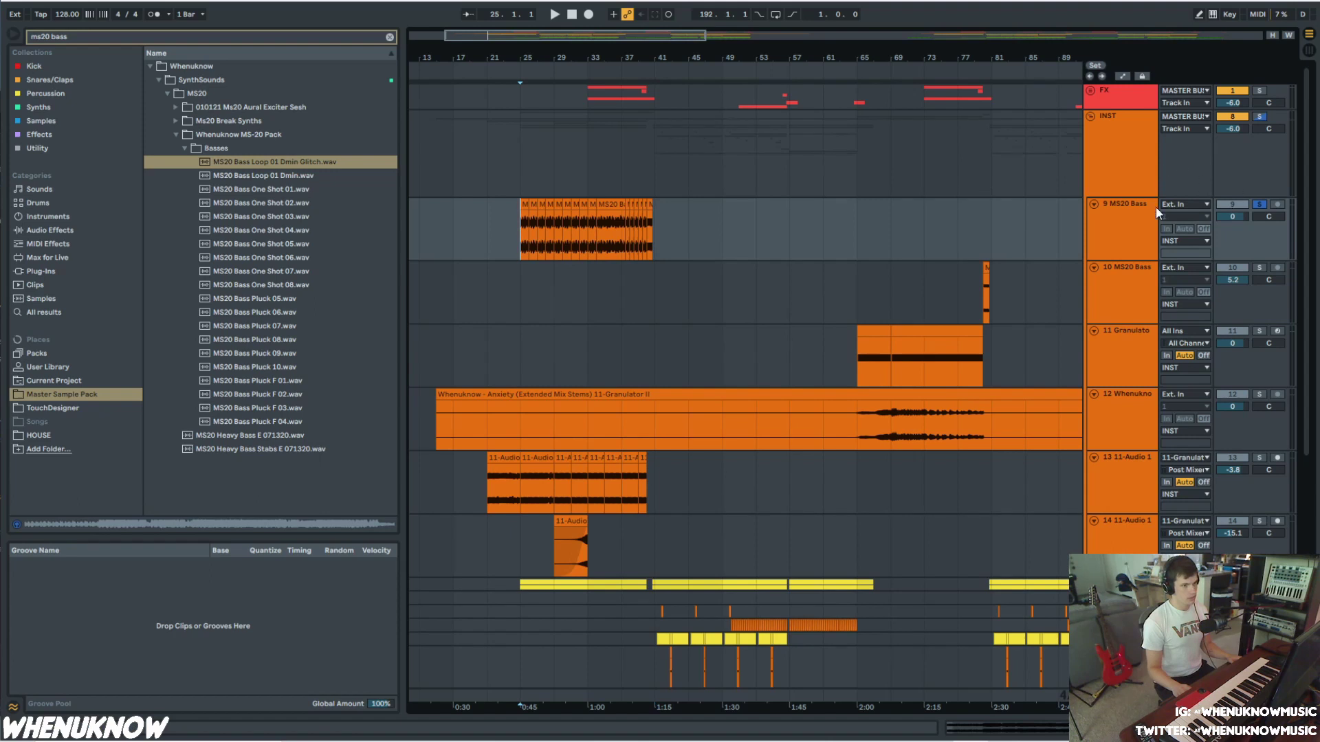
pyautogui.doubleClick(1122, 221)
pyautogui.press('space')
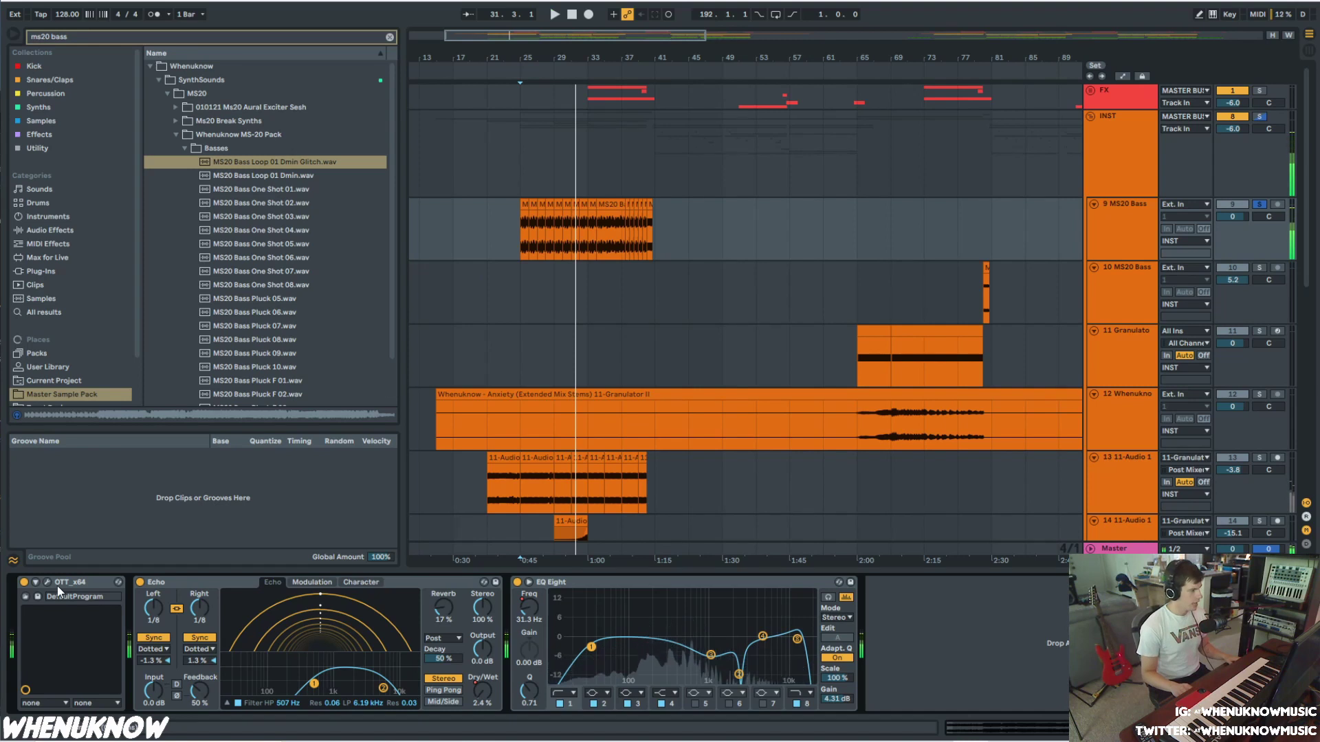
pyautogui.press('space')
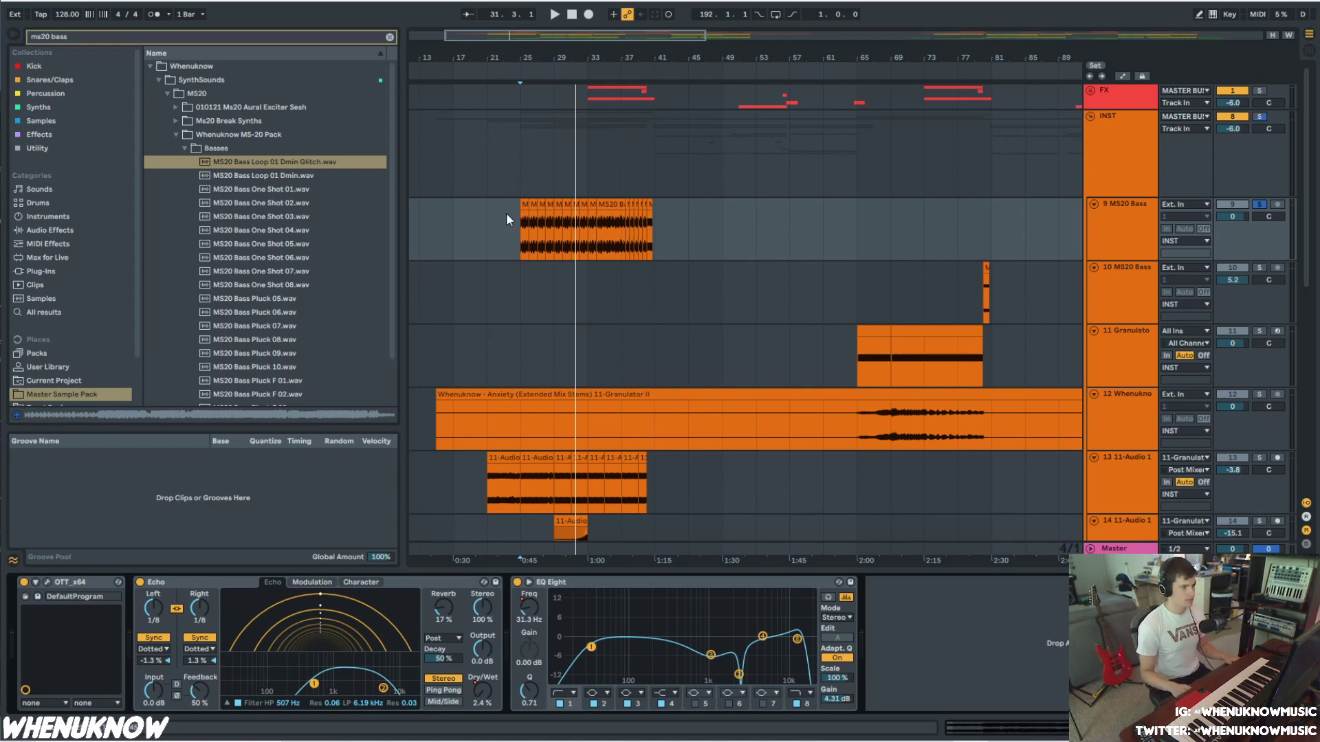
# - Play track 13 (11-Audio 1) soloed, starting from the beginning of its clips at bar 21
pyautogui.scroll(-3, 619, 170)
pyautogui.scroll(-2, 618, 171)
pyautogui.click(493, 354)
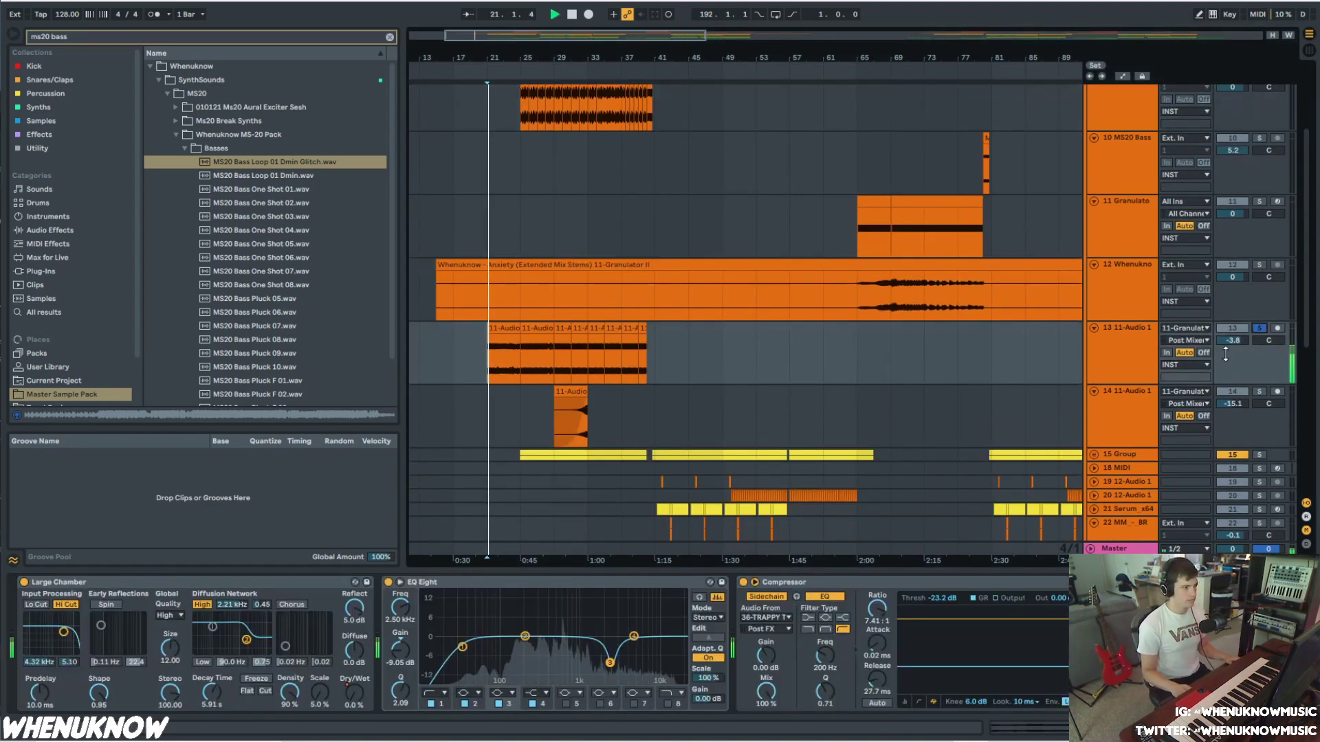
pyautogui.scroll(3, 1225, 360)
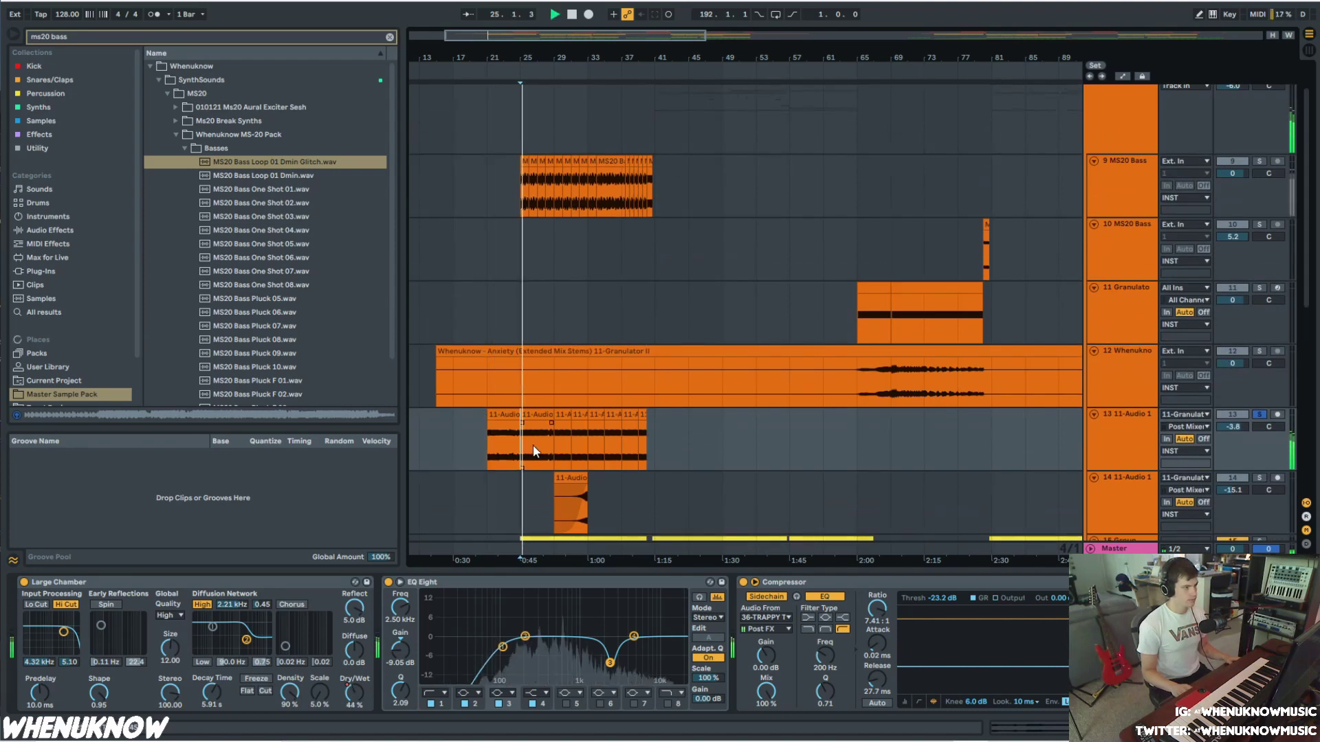
pyautogui.click(1115, 436)
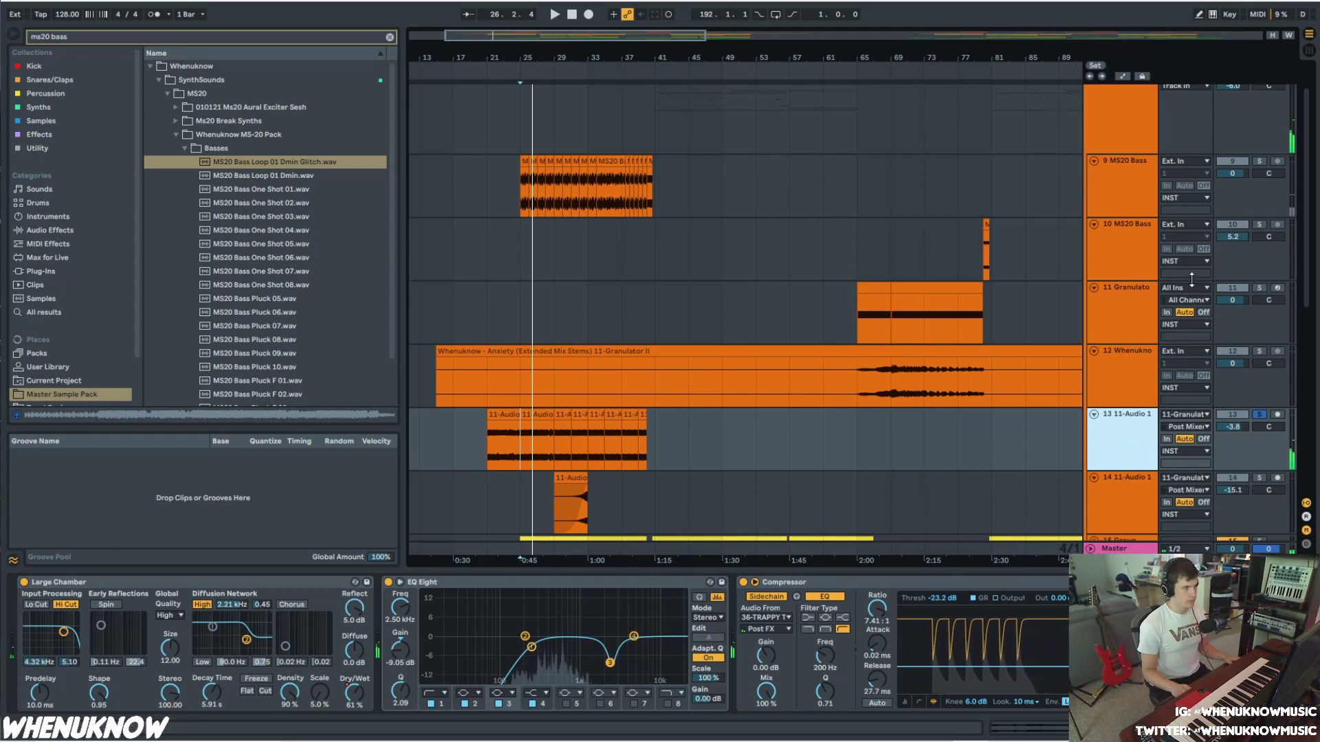
# - Add MS20 Bass track 9 to the solo and play it together with track 13
pyautogui.click(1259, 161)
pyautogui.press('space')
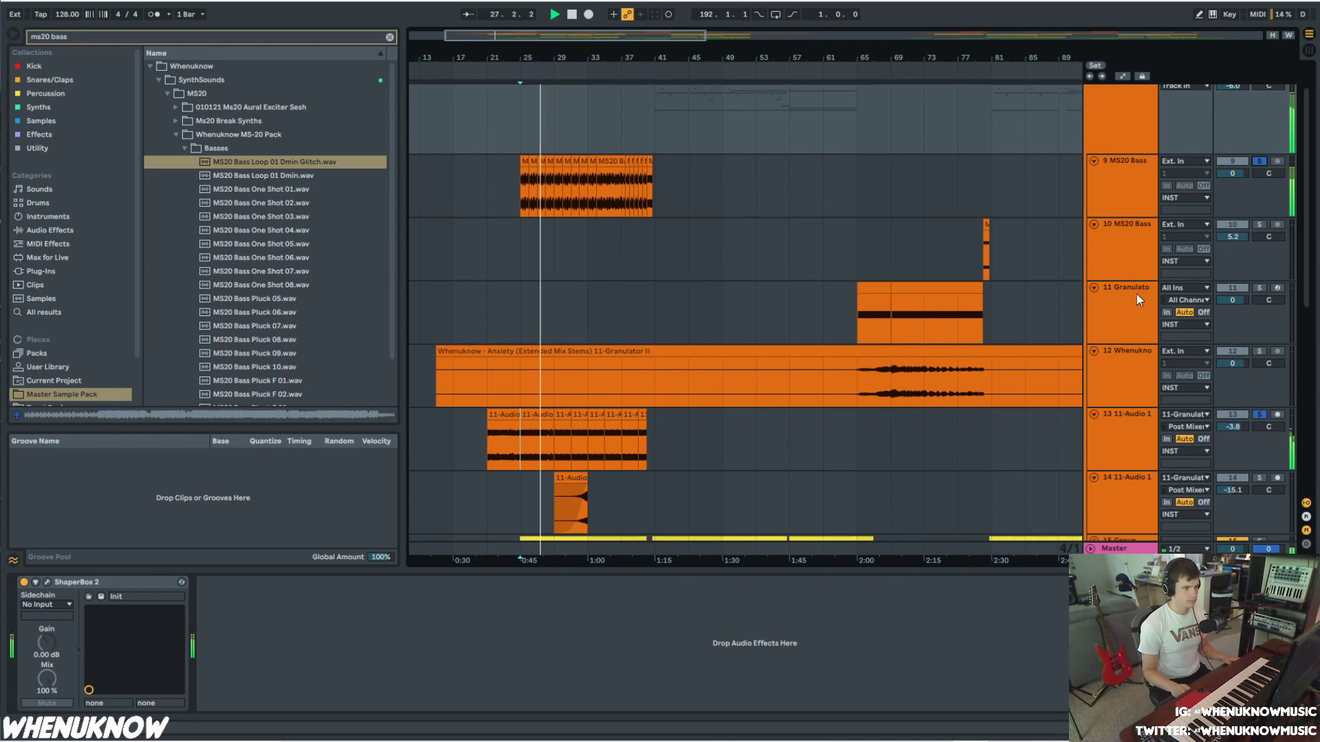
pyautogui.press('space')
# - Unfold track group 15 to show its two Serum tracks, and hide the browser to widen the arrangement
pyautogui.click(815, 266)
pyautogui.scroll(-5, 815, 267)
pyautogui.scroll(2, 702, 275)
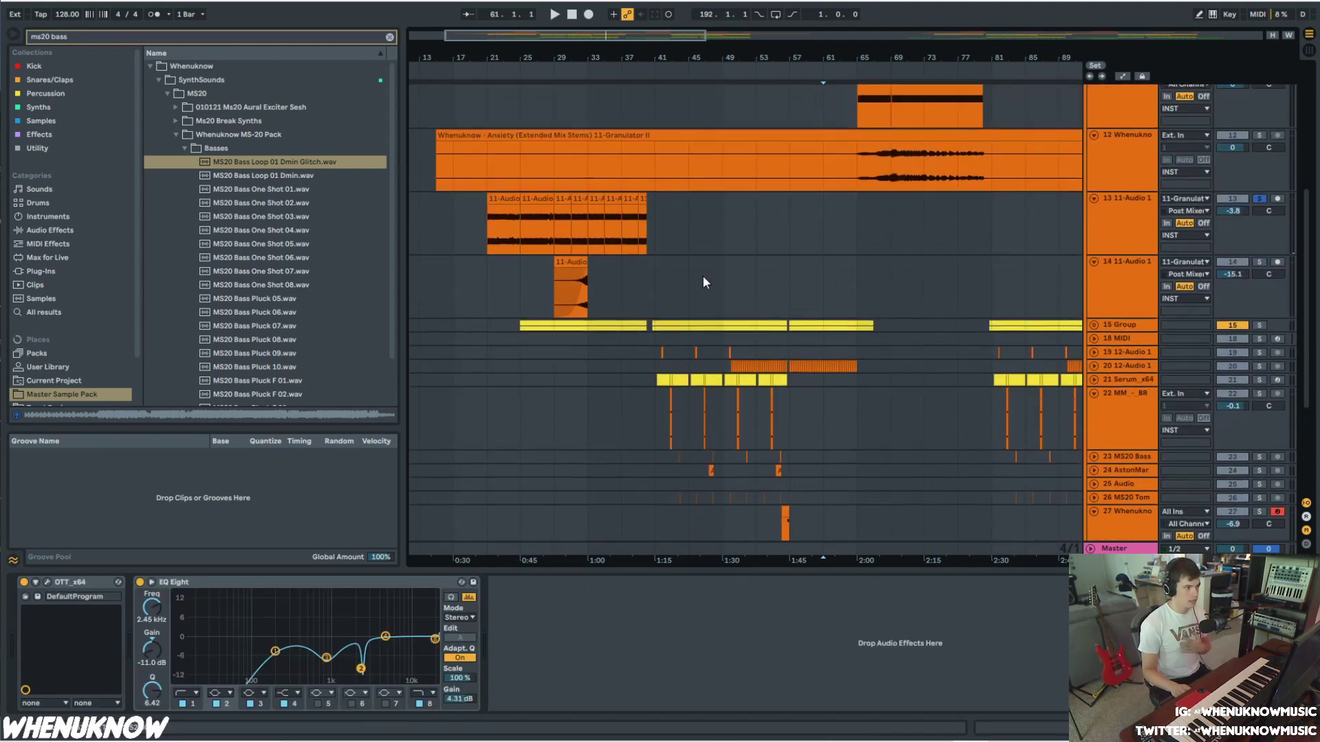
pyautogui.click(554, 279)
pyautogui.click(1093, 326)
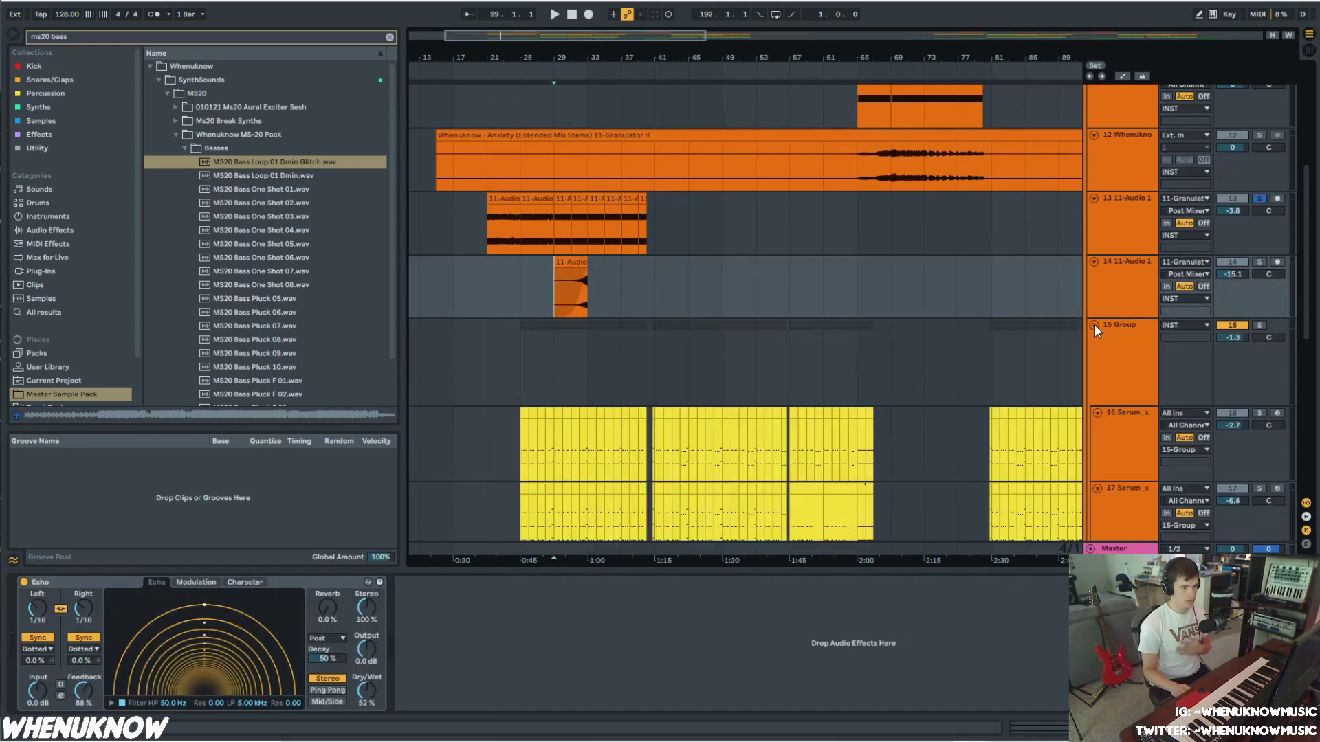
pyautogui.scroll(-10, 834, 377)
pyautogui.moveTo(691, 58); pyautogui.dragTo(626, 124)
pyautogui.click(13, 35)
pyautogui.moveTo(190, 58); pyautogui.dragTo(431, 88)
pyautogui.scroll(3, 456, 211)
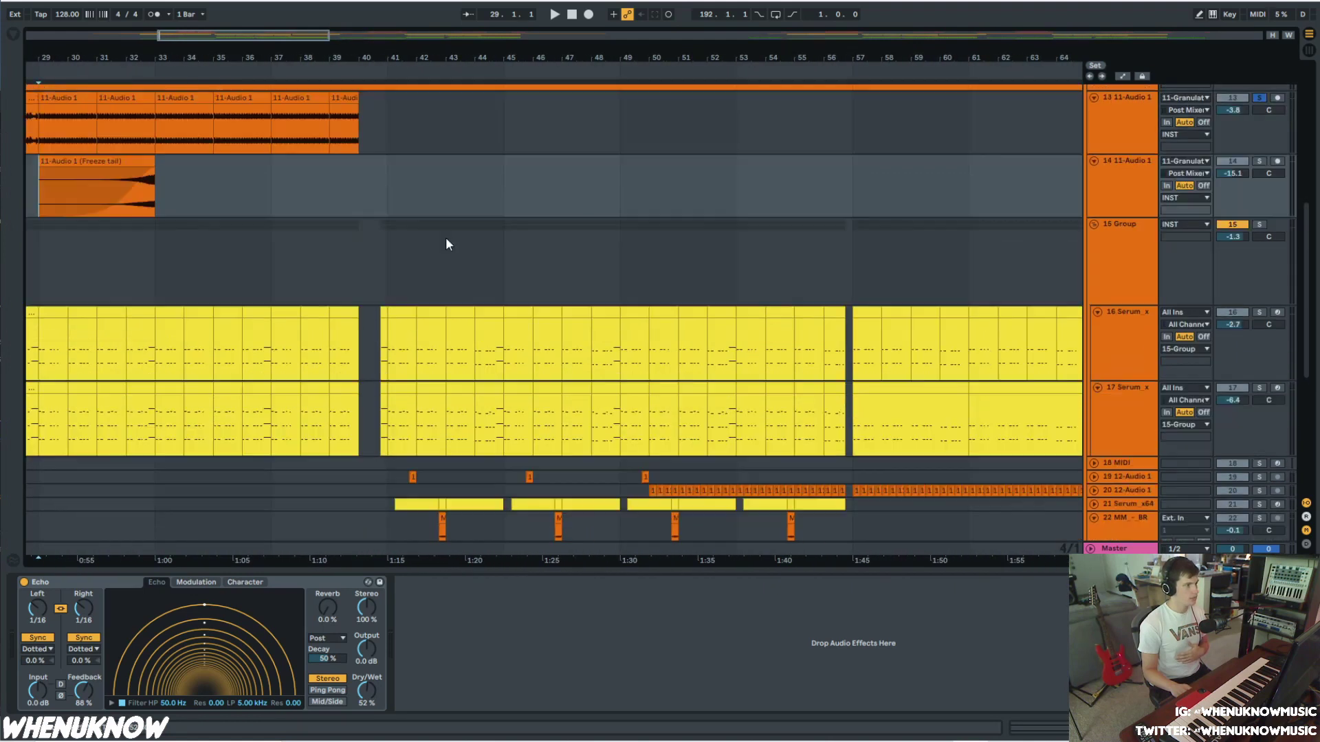
# - Solo group 15 and play both Serum layers from bar 41, ending with Serum track 17 soloed
pyautogui.click(444, 248)
pyautogui.click(1130, 334)
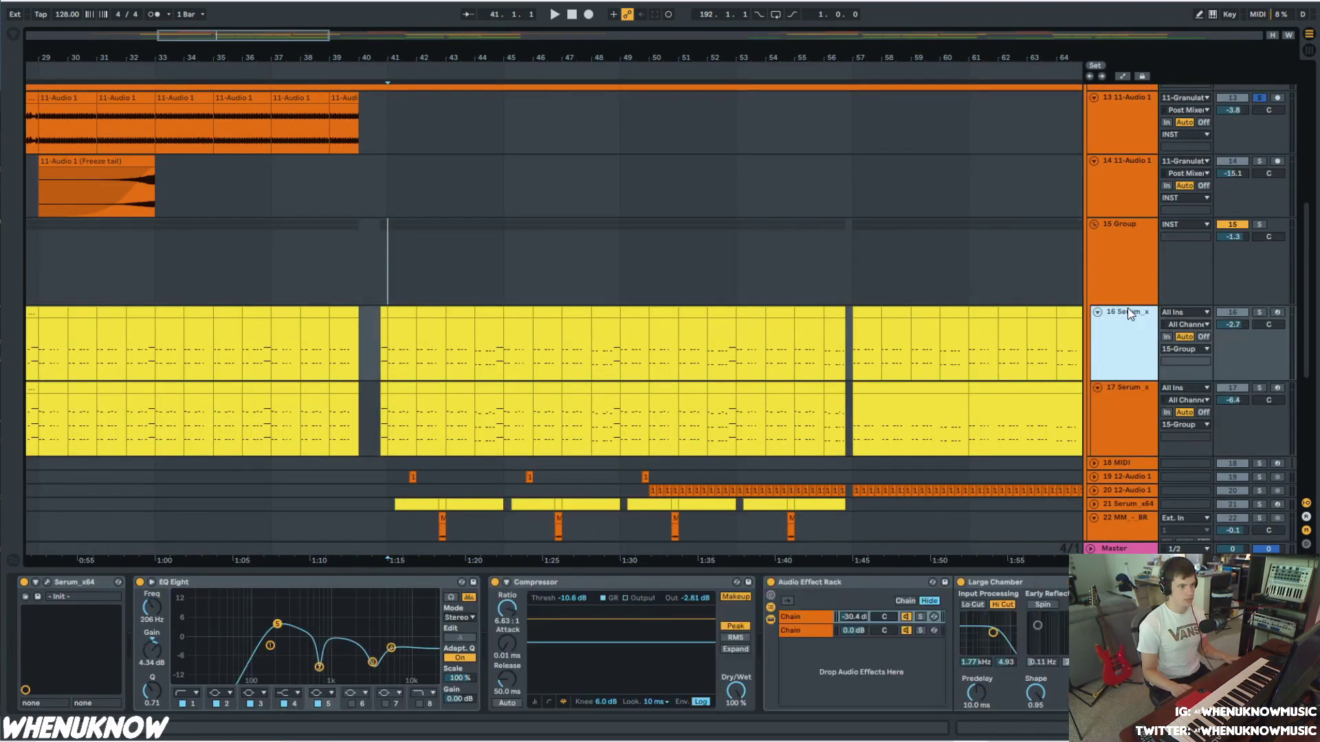
pyautogui.click(1127, 289)
pyautogui.click(1259, 224)
pyautogui.press('space')
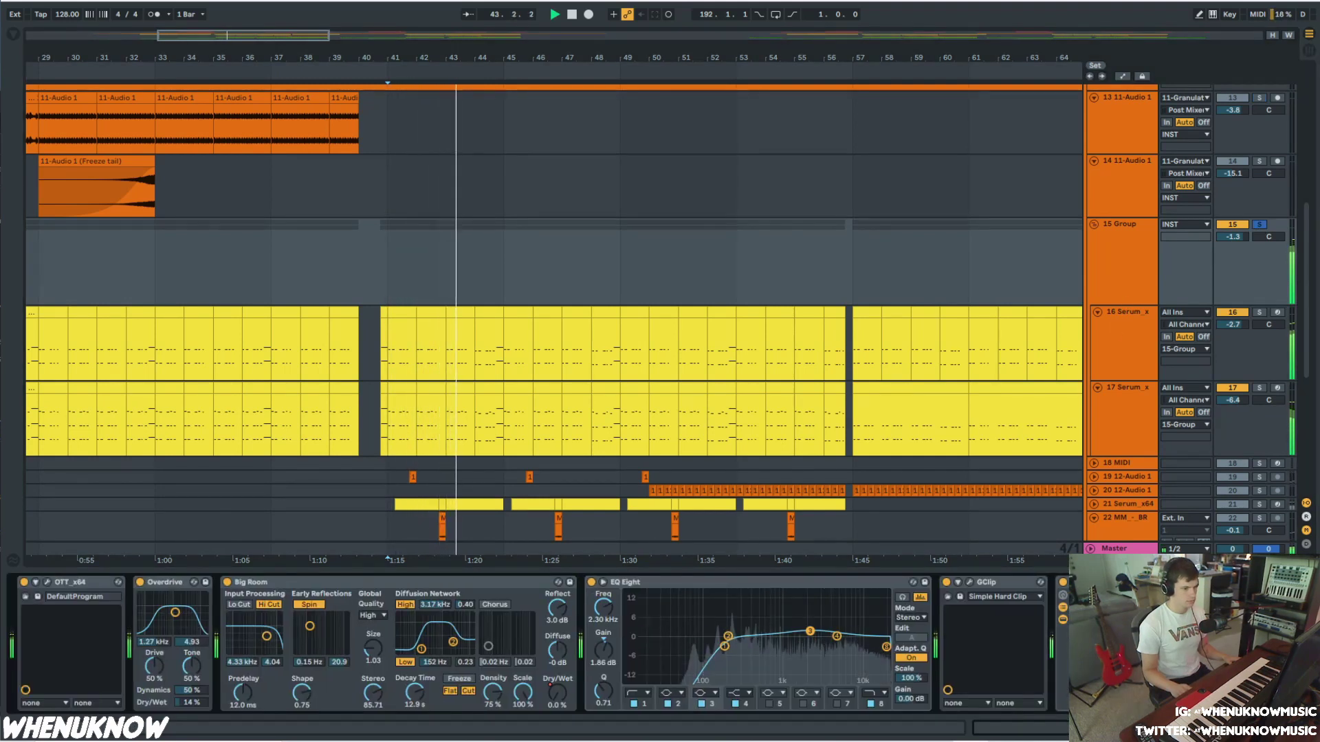
pyautogui.click(1118, 394)
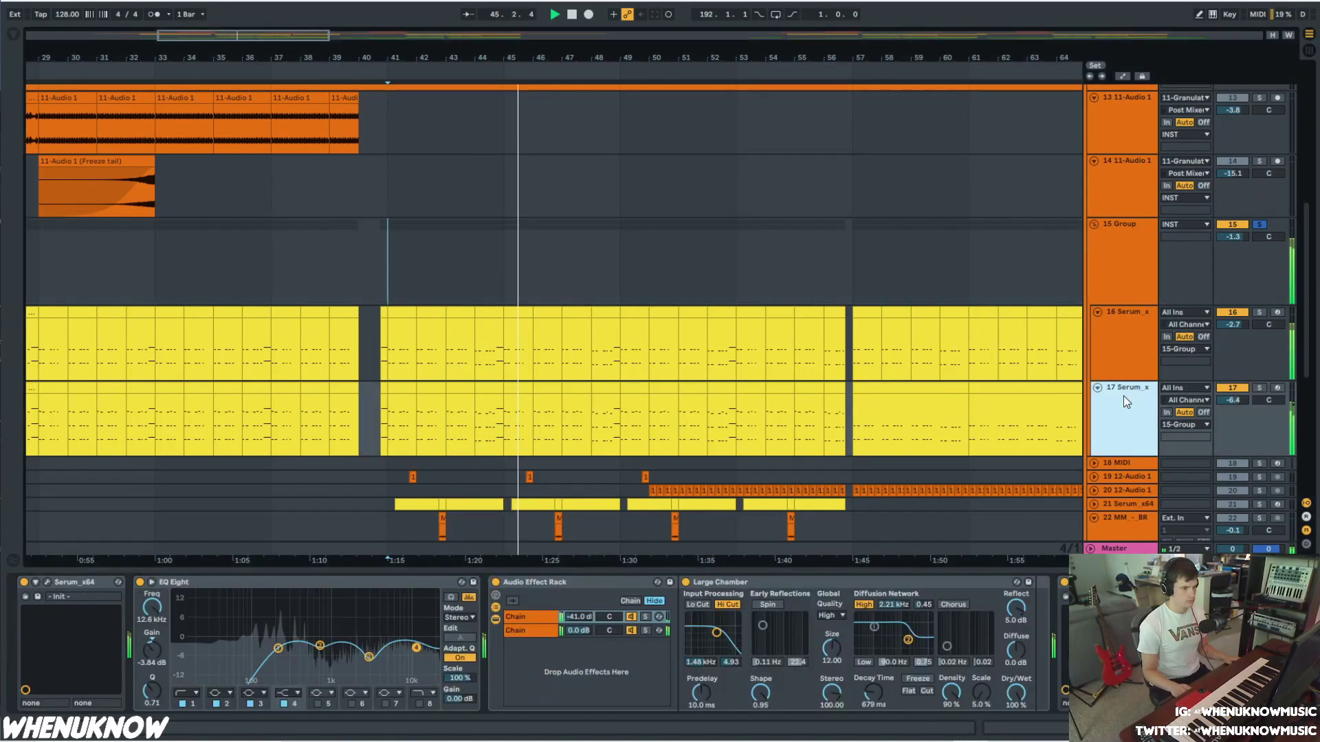
pyautogui.click(1261, 388)
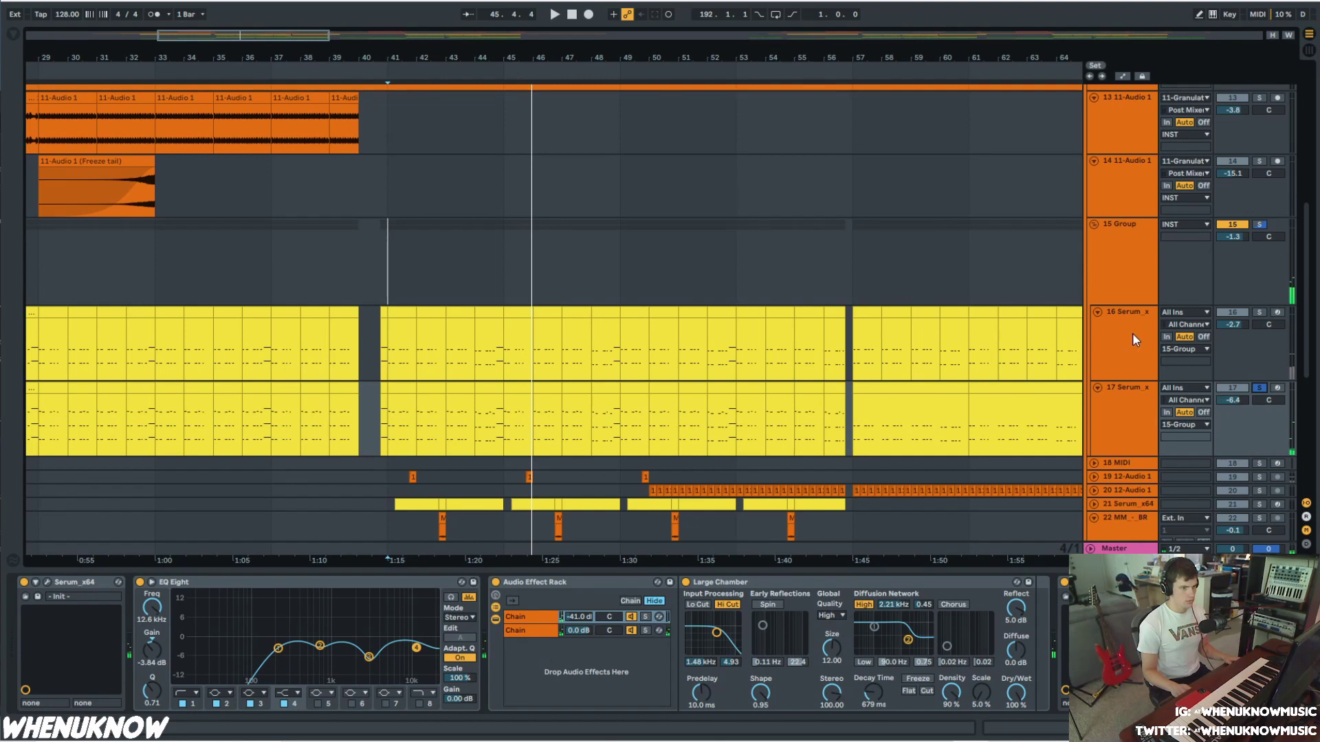
# - Switch the solo to Serum track 16 and play it from bar 41
pyautogui.click(1132, 333)
pyautogui.click(1260, 312)
pyautogui.click(1124, 330)
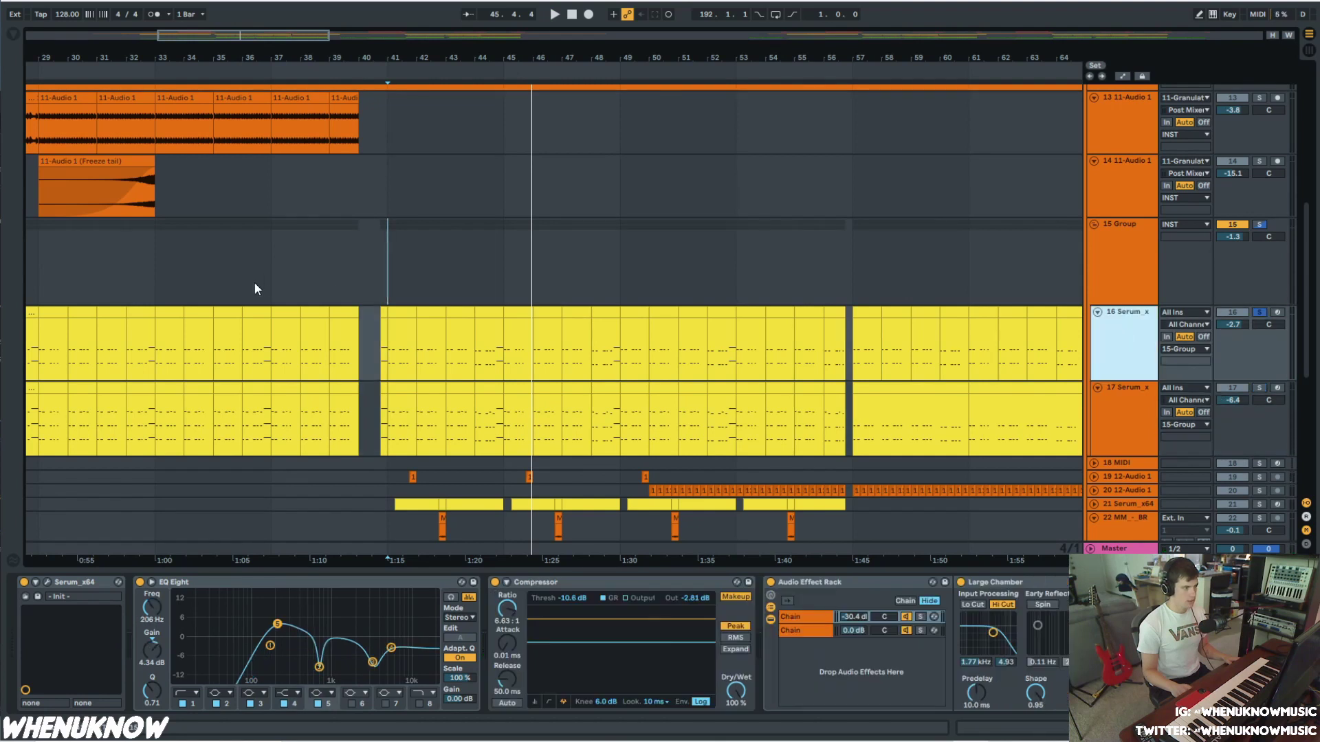
pyautogui.click(379, 339)
pyautogui.press('space')
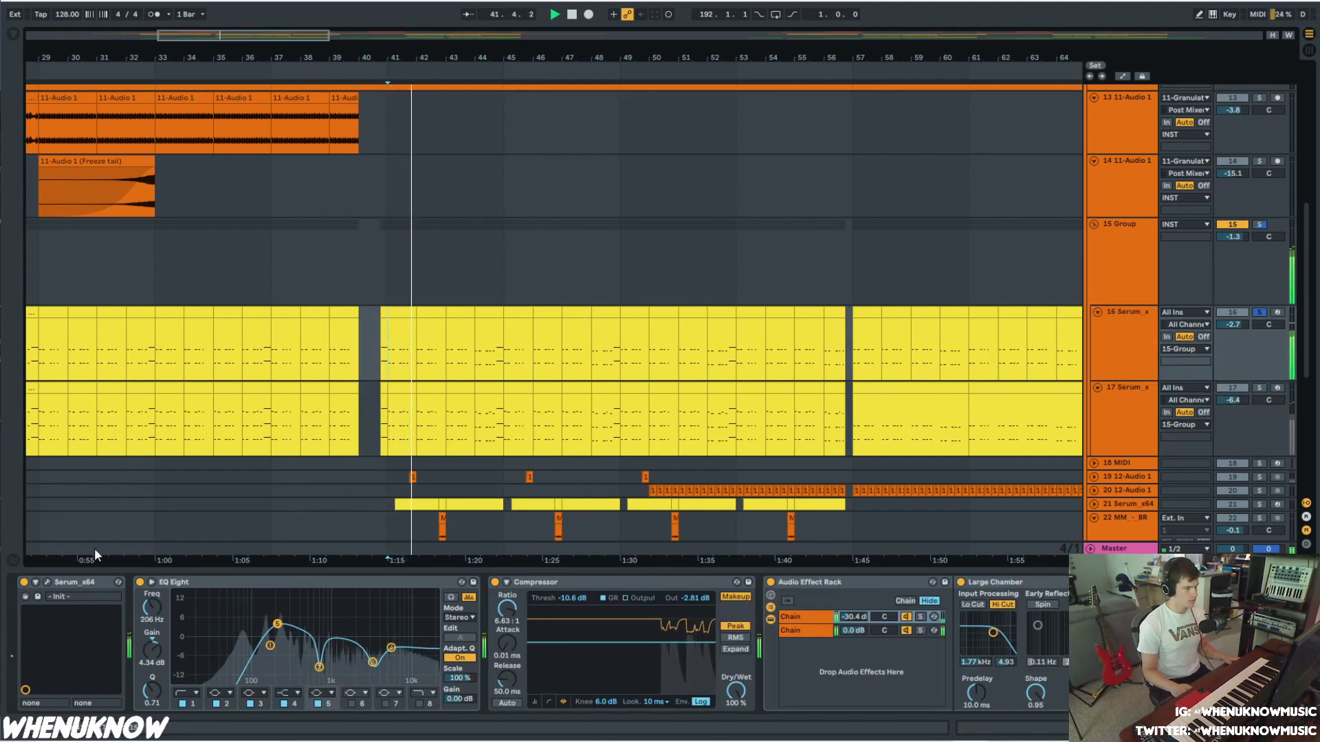
pyautogui.press('space')
# - Open the Serum synth on track 16 and show its LFO 1 curve and effects rack
pyautogui.click(47, 582)
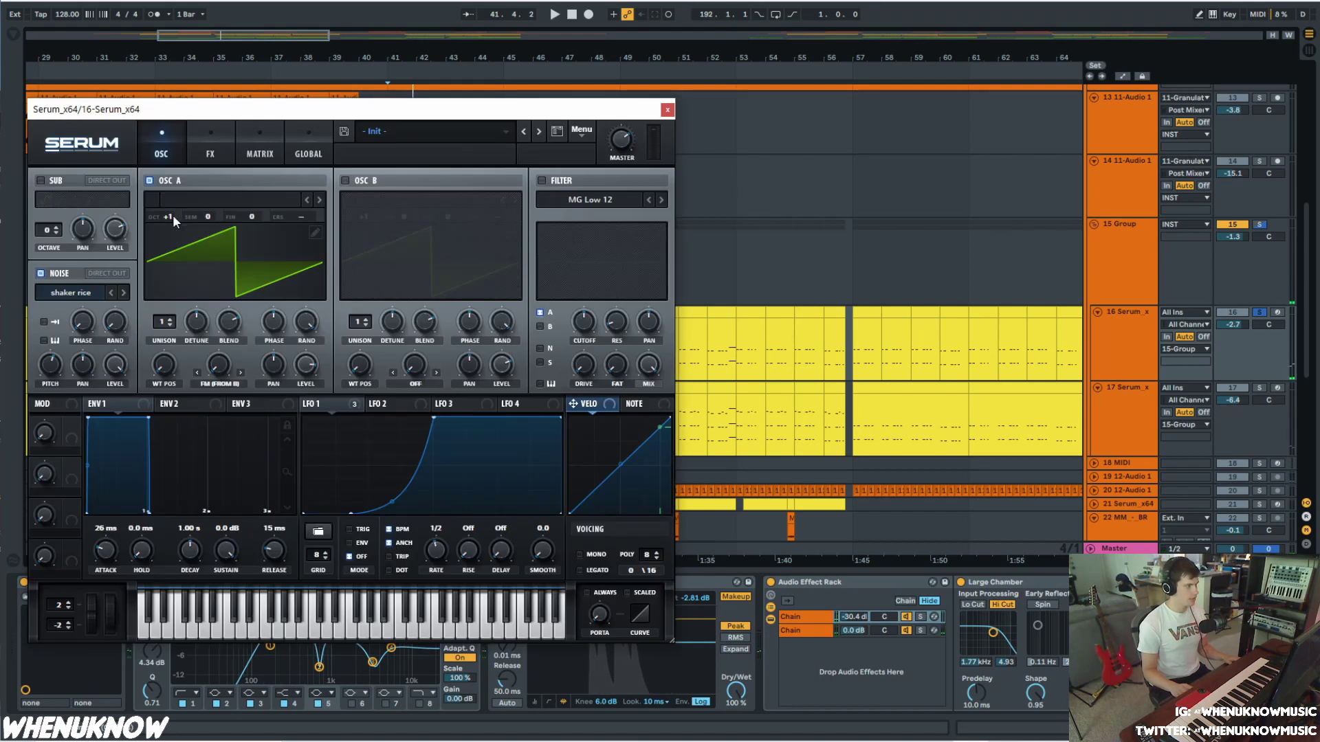
pyautogui.click(339, 399)
pyautogui.click(202, 158)
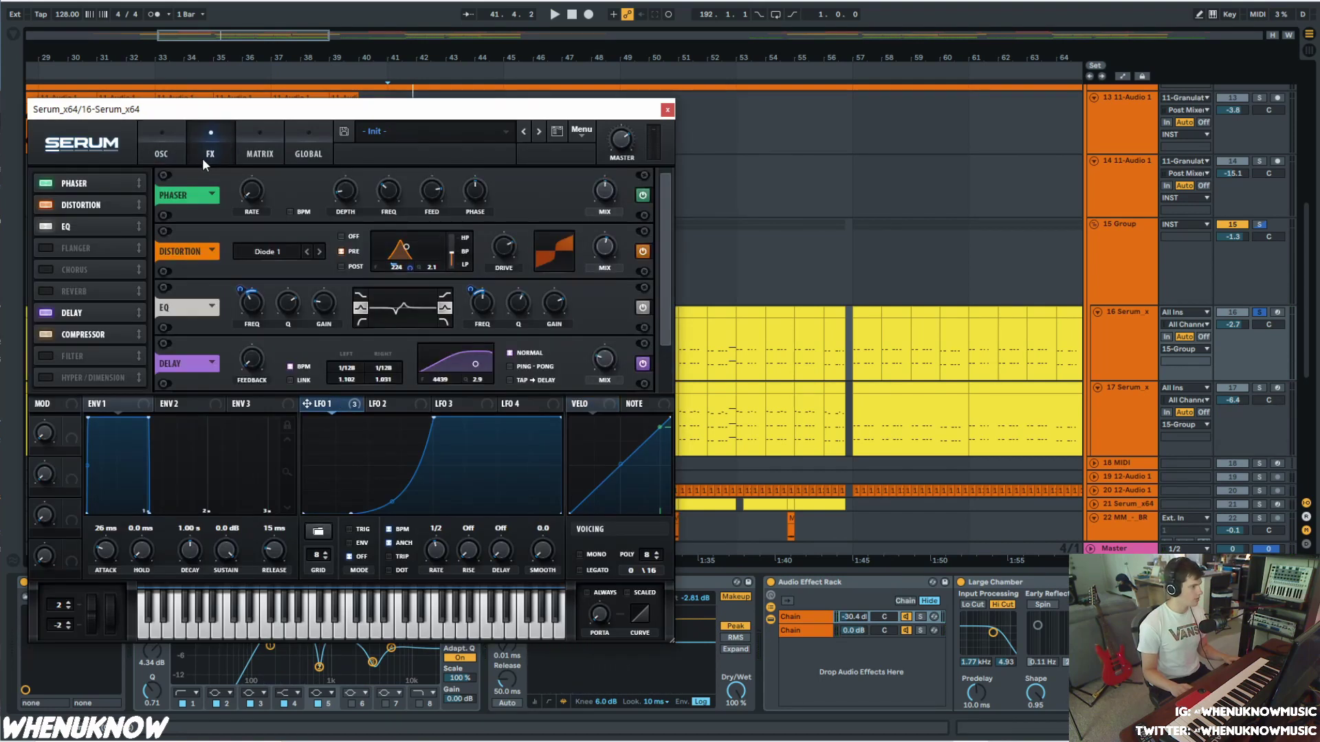
pyautogui.moveTo(664, 199)
pyautogui.mouseDown()
pyautogui.moveTo(665, 237)
pyautogui.moveTo(663, 188)
pyautogui.mouseUp()
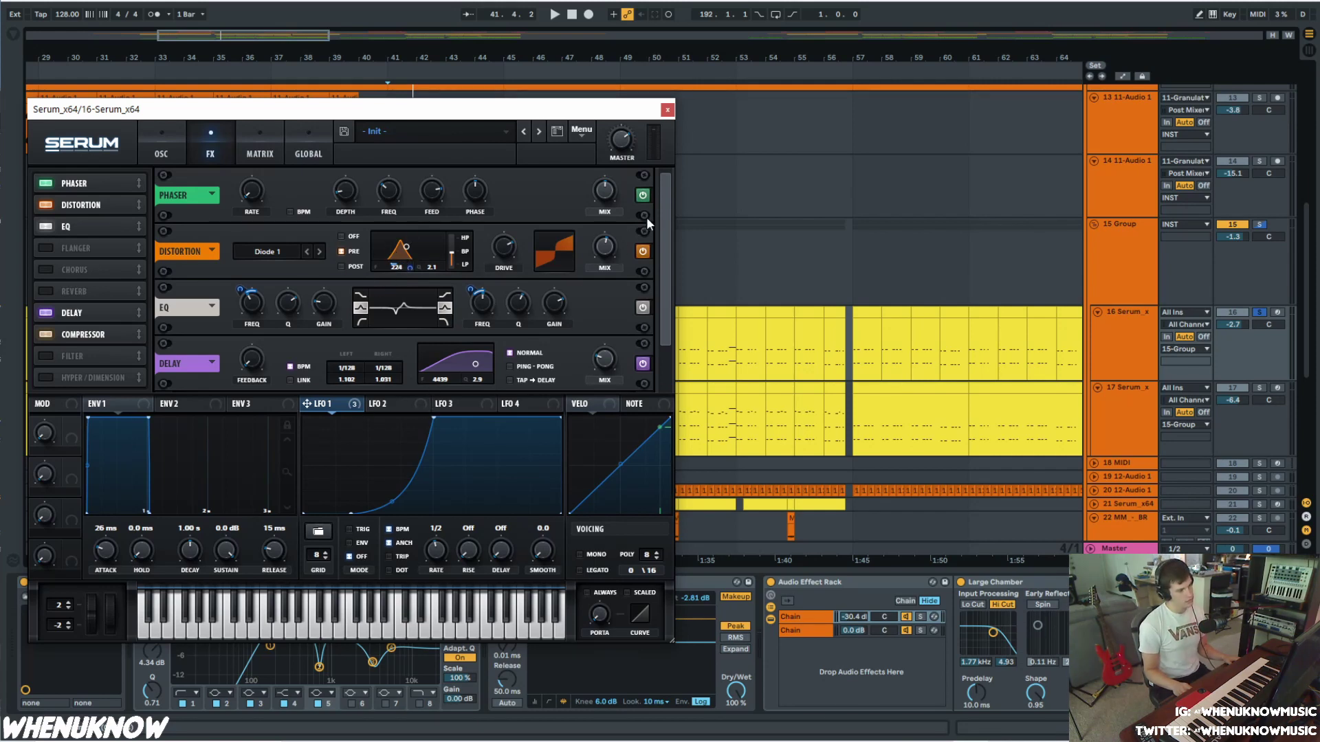
# - Play the track 16 Serum patch, examine its effects from phaser to compressor, and close the synth window
pyautogui.press('space')
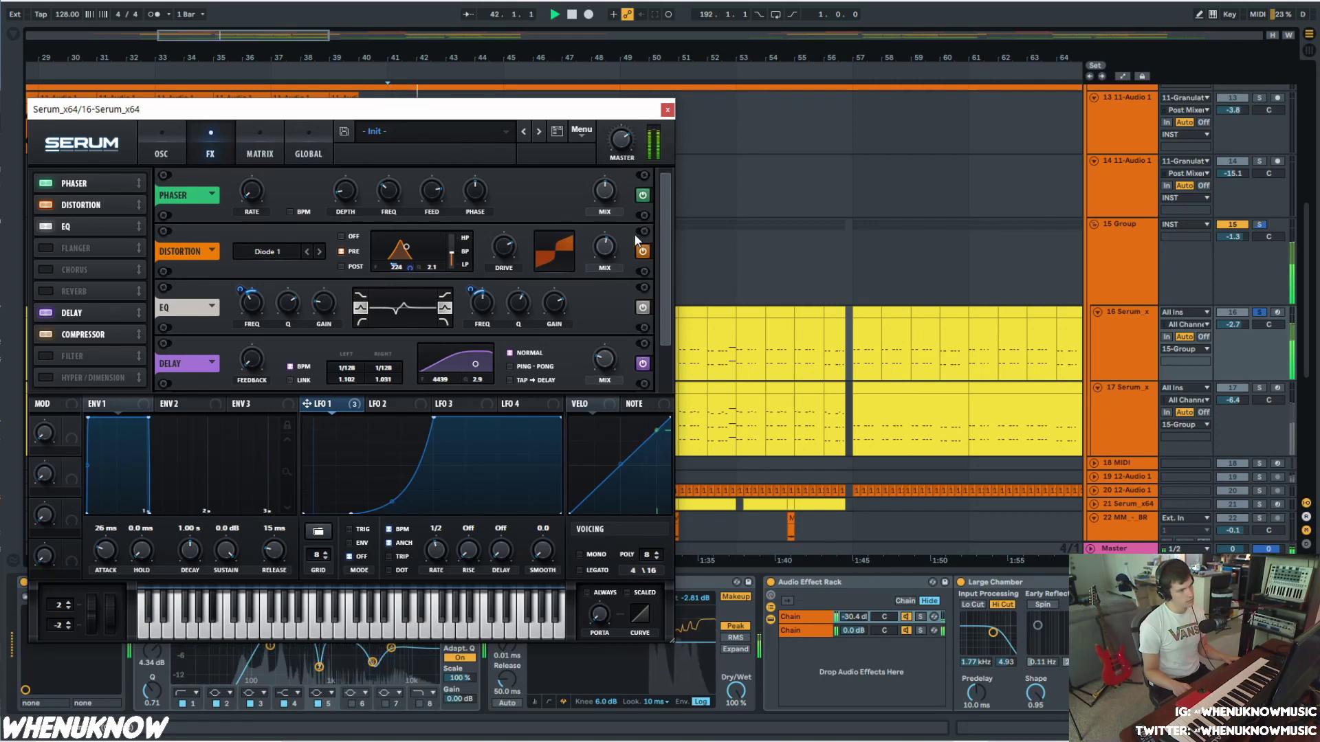
pyautogui.press('space')
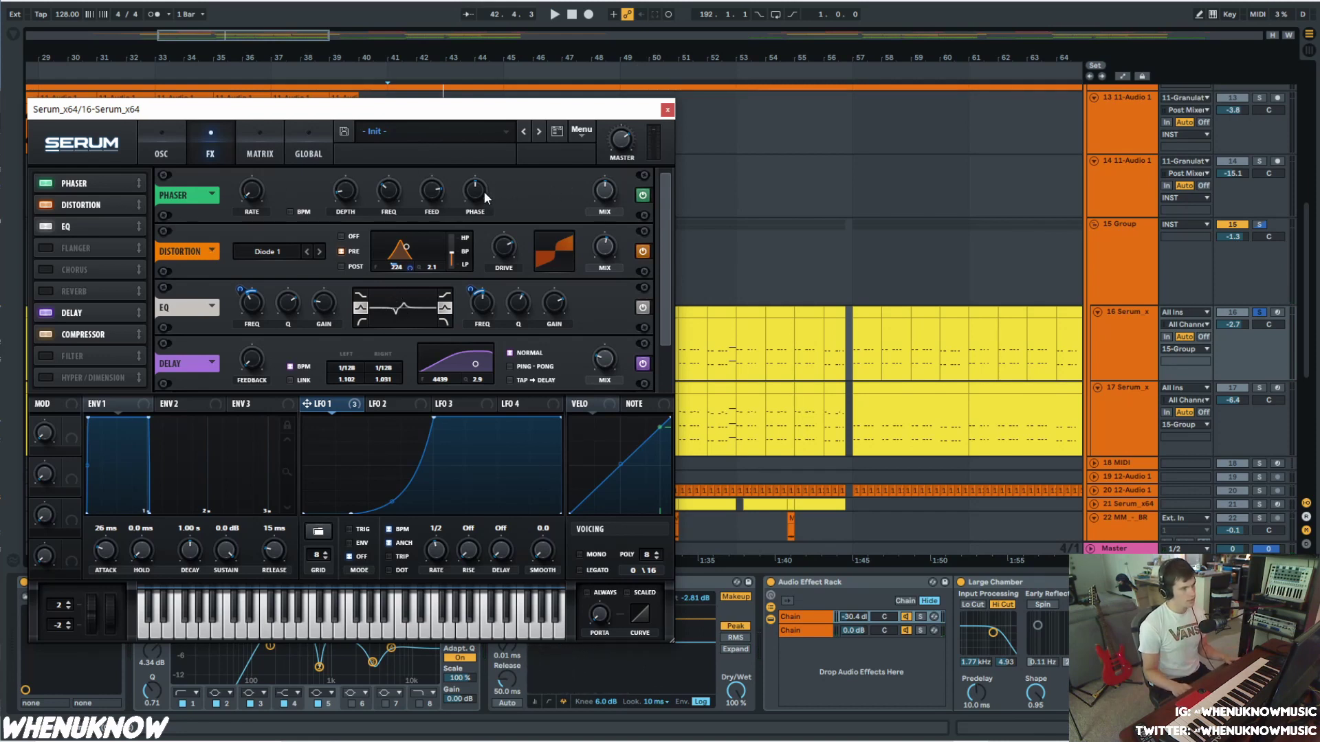
pyautogui.moveTo(251, 190); pyautogui.dragTo(252, 180)
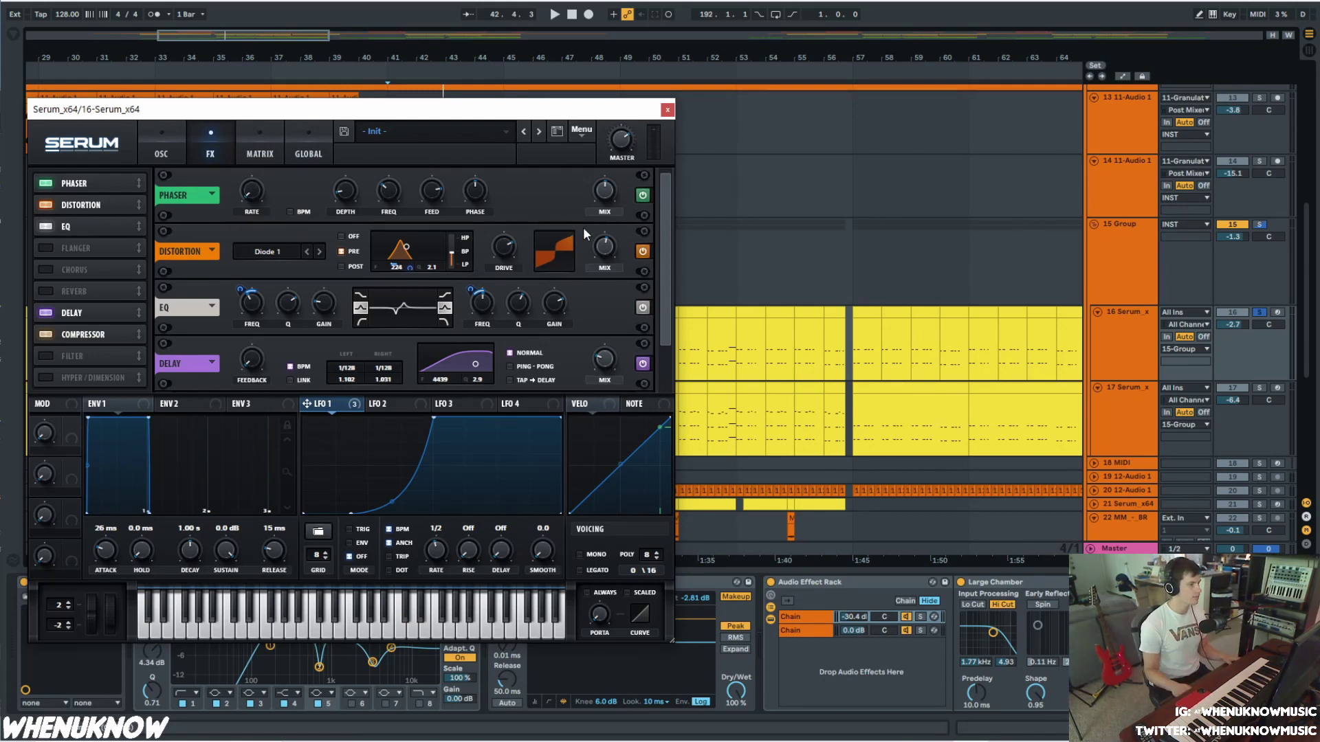
pyautogui.moveTo(662, 197); pyautogui.dragTo(667, 242)
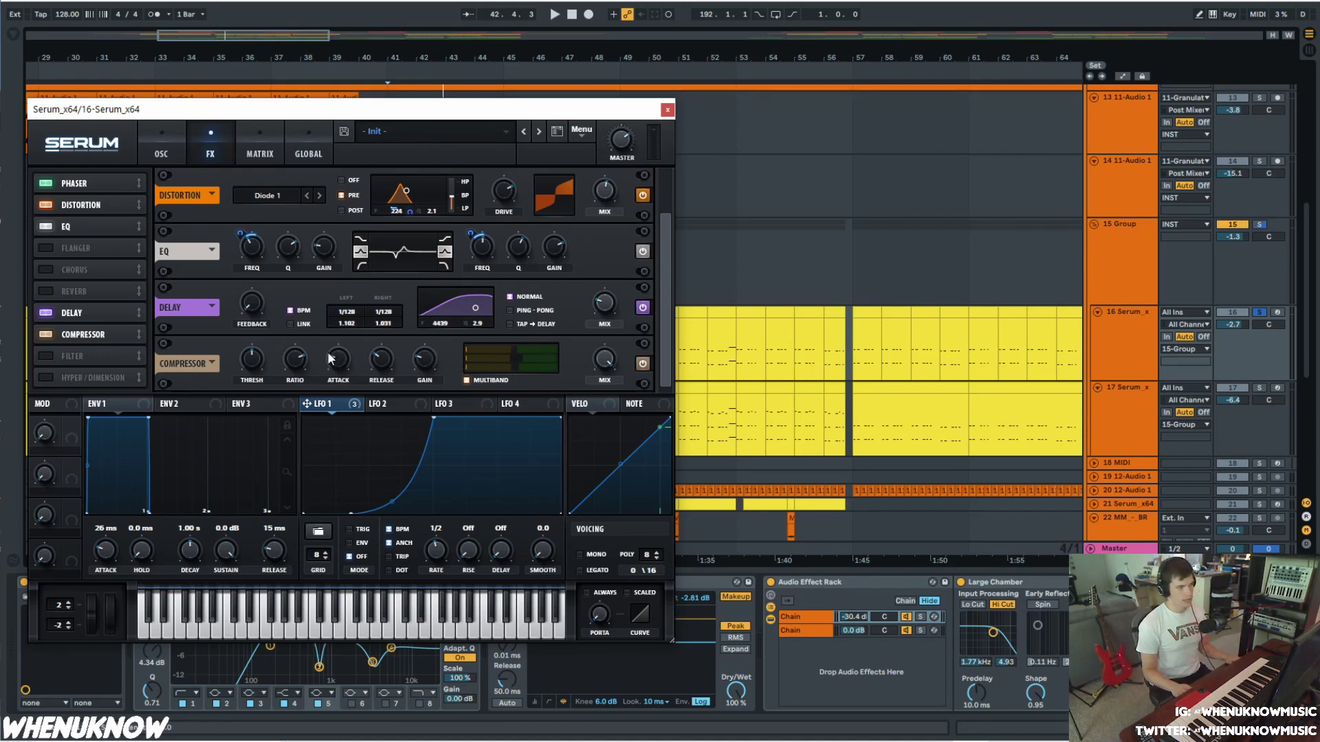
pyautogui.click(668, 111)
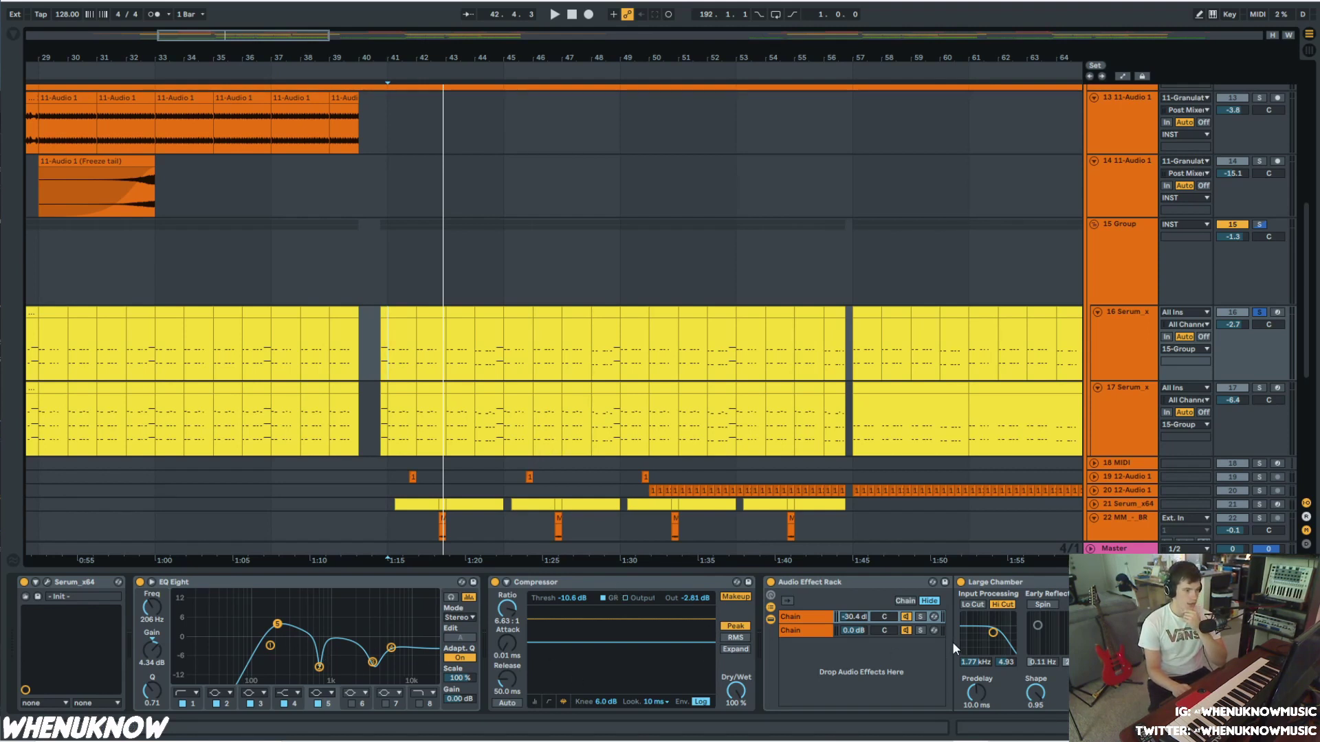
# - Examine the compressor, the two Audio Effect Rack chains and the Large Chamber reverb on track 16
pyautogui.hscroll(3, 540, 643)
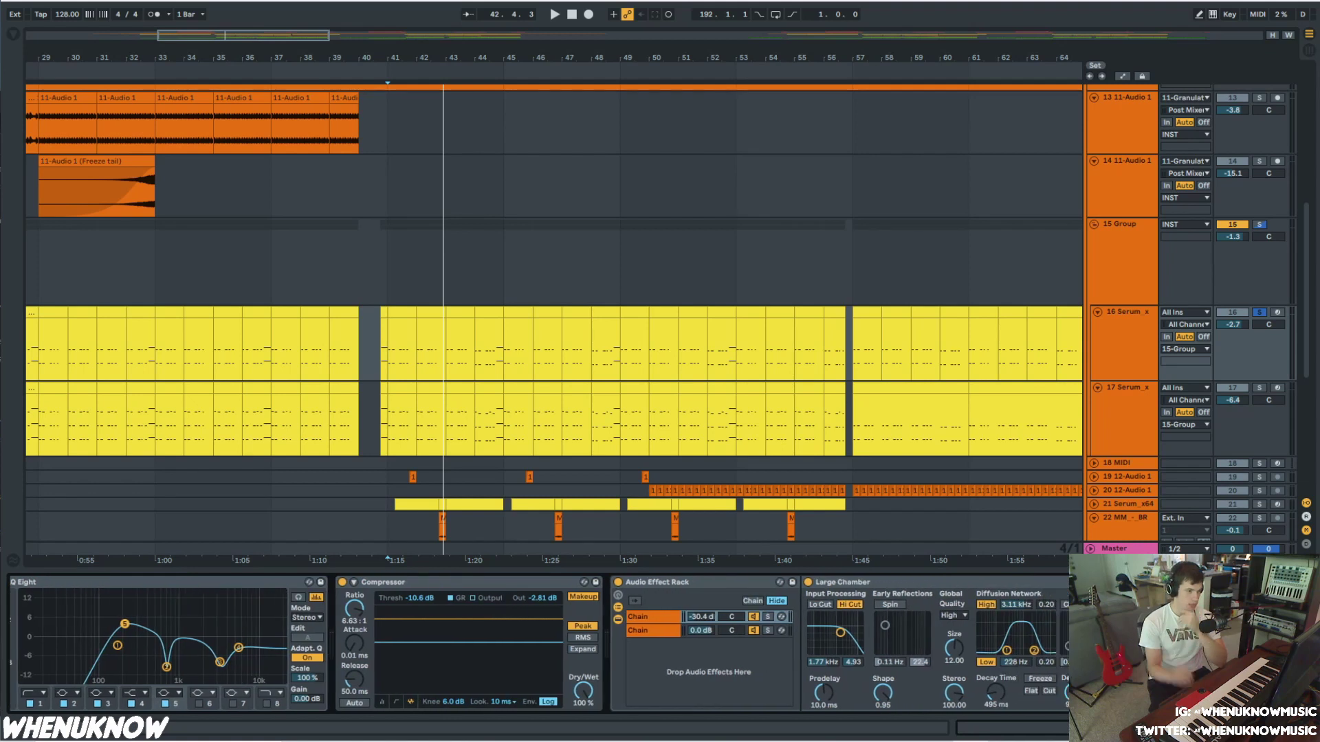
pyautogui.hscroll(2, 540, 643)
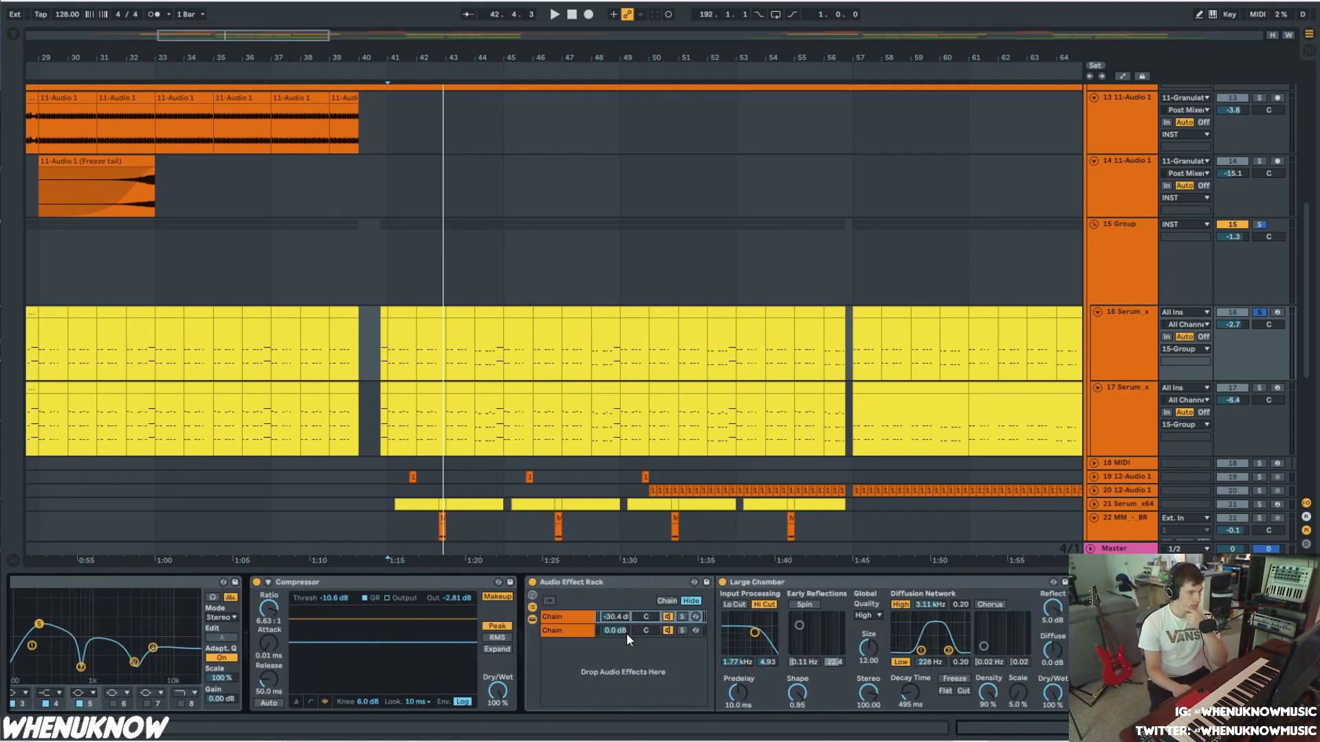
pyautogui.click(589, 632)
pyautogui.click(583, 616)
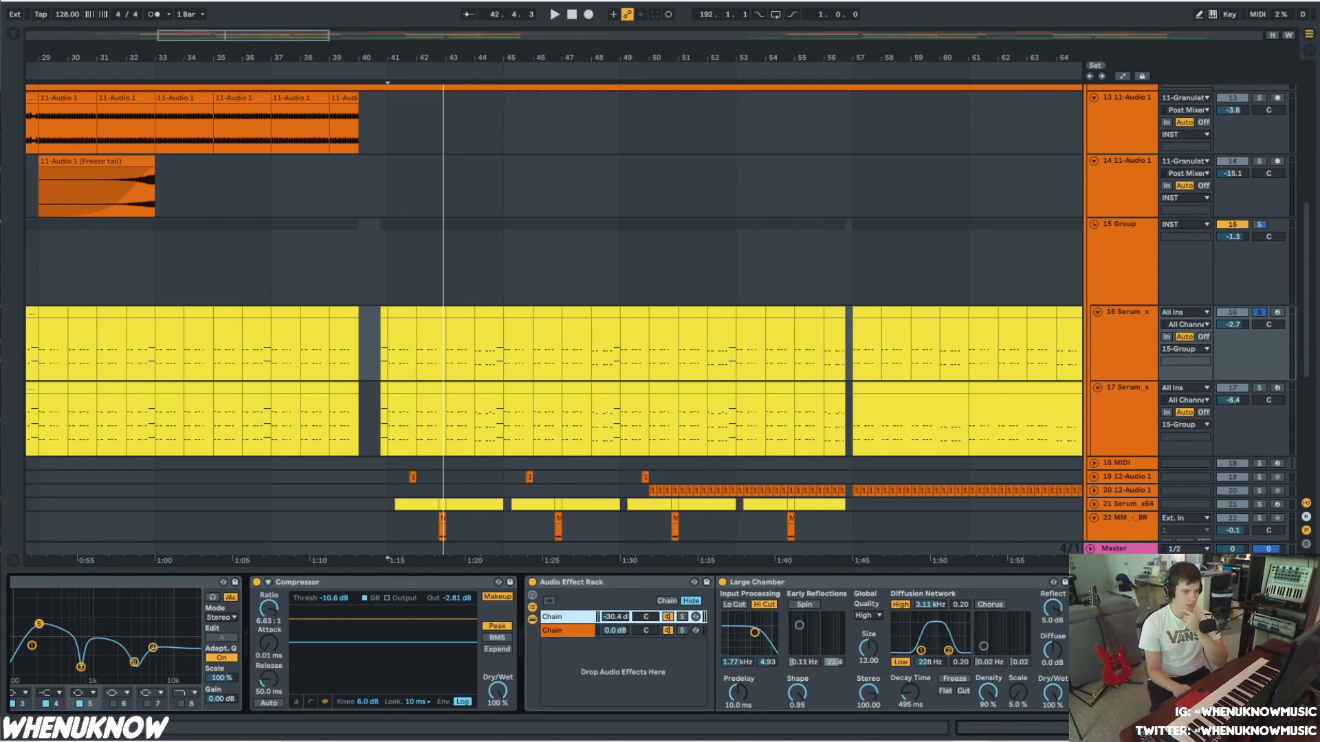
pyautogui.hscroll(-5, 551, 604)
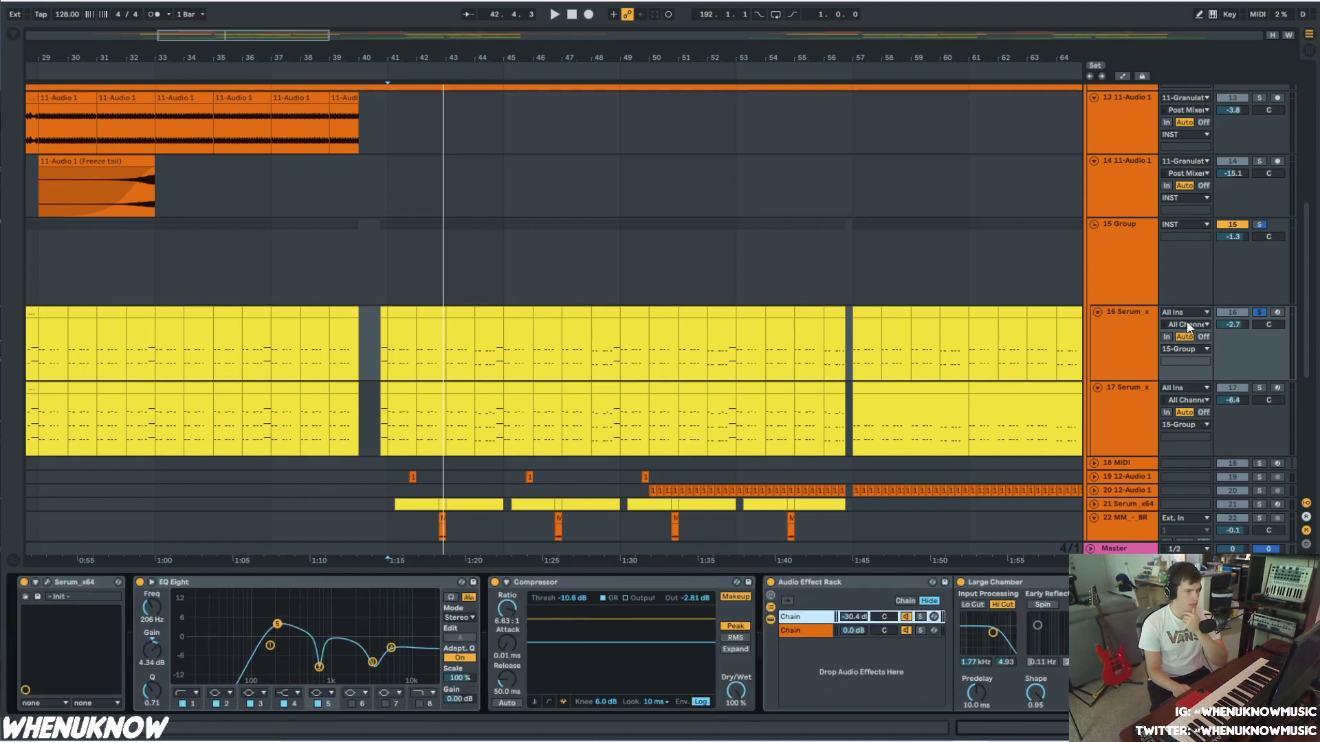
# - Compare Serum tracks 16 and 17 by soloing each in turn and playing it from bar 41
pyautogui.click(1144, 385)
pyautogui.click(1259, 389)
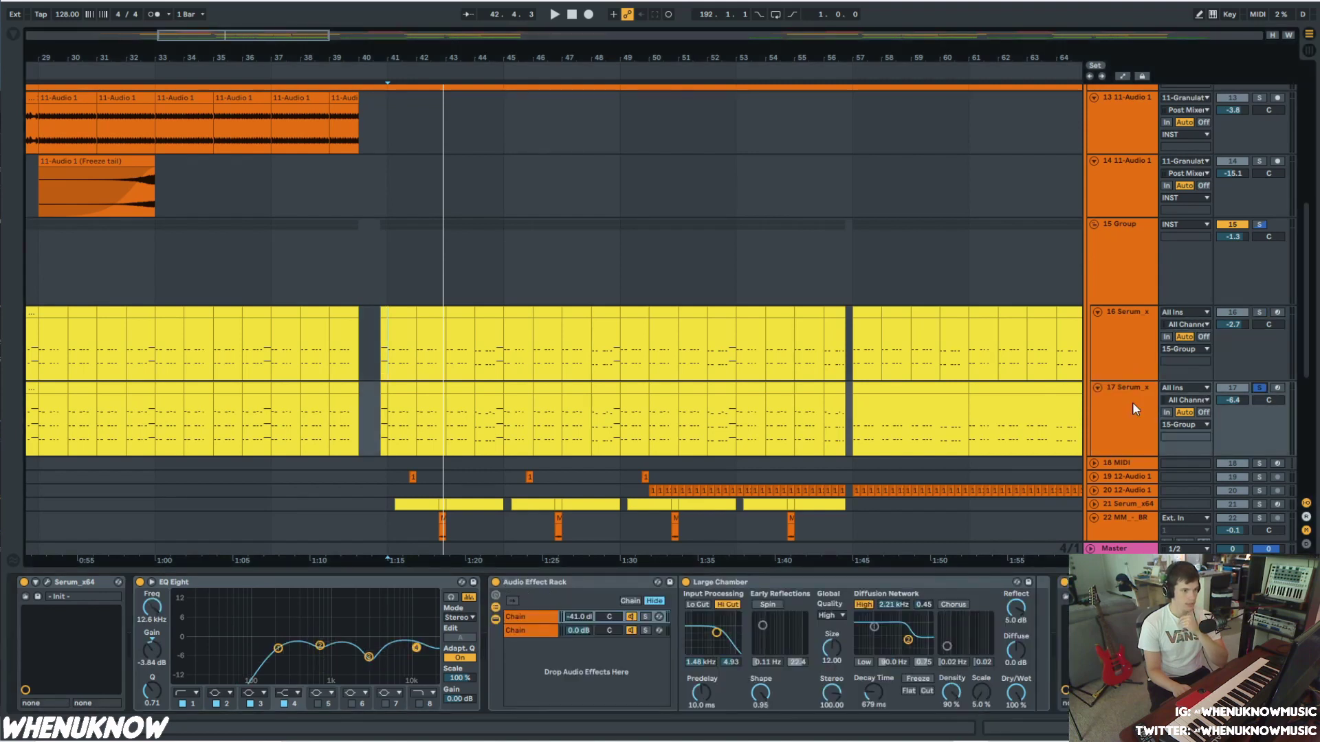
pyautogui.click(1132, 402)
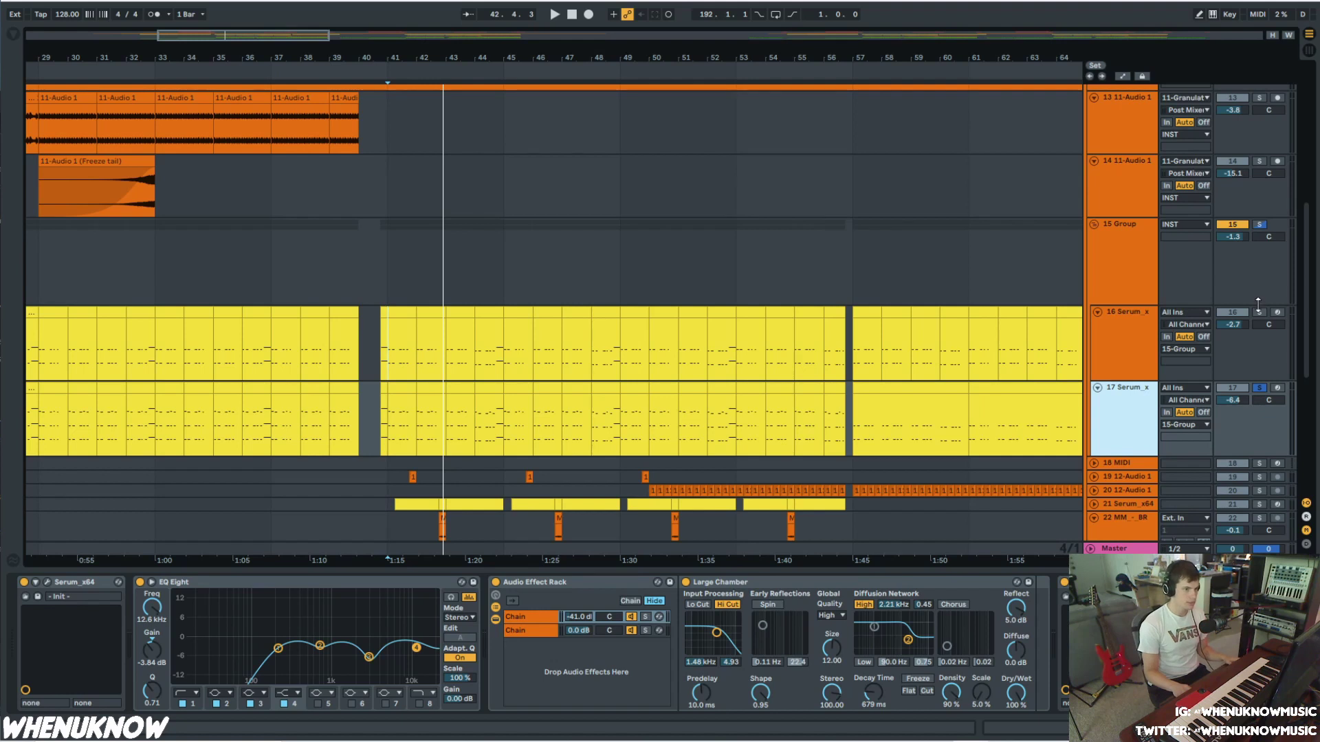
pyautogui.click(1259, 312)
pyautogui.press('space')
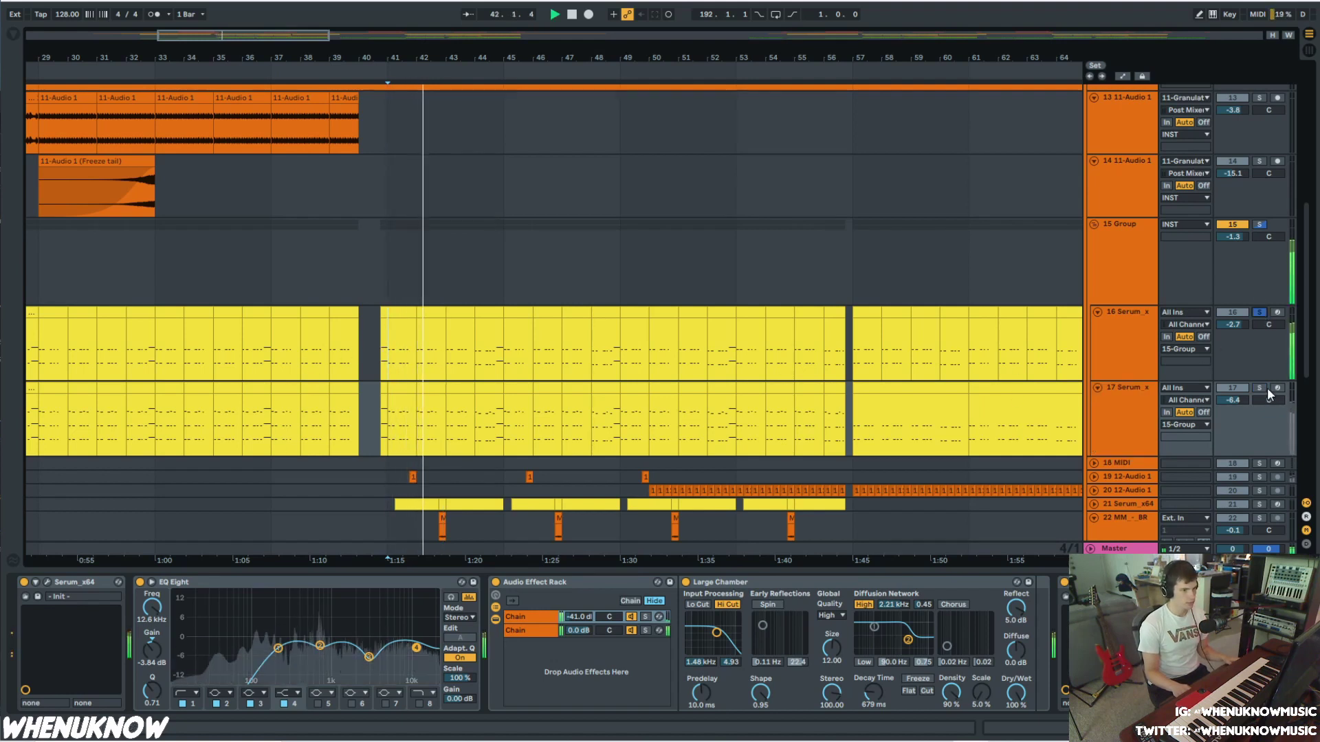
pyautogui.click(1260, 388)
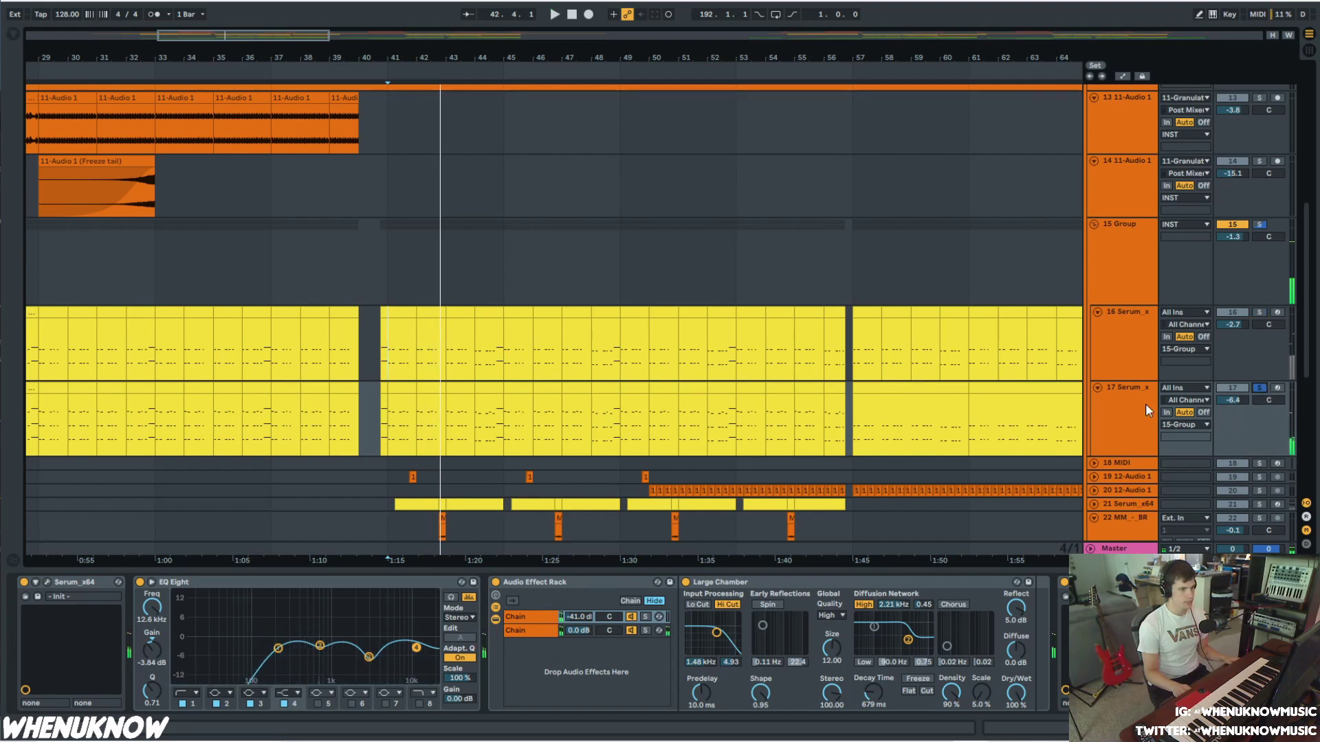
pyautogui.press('space')
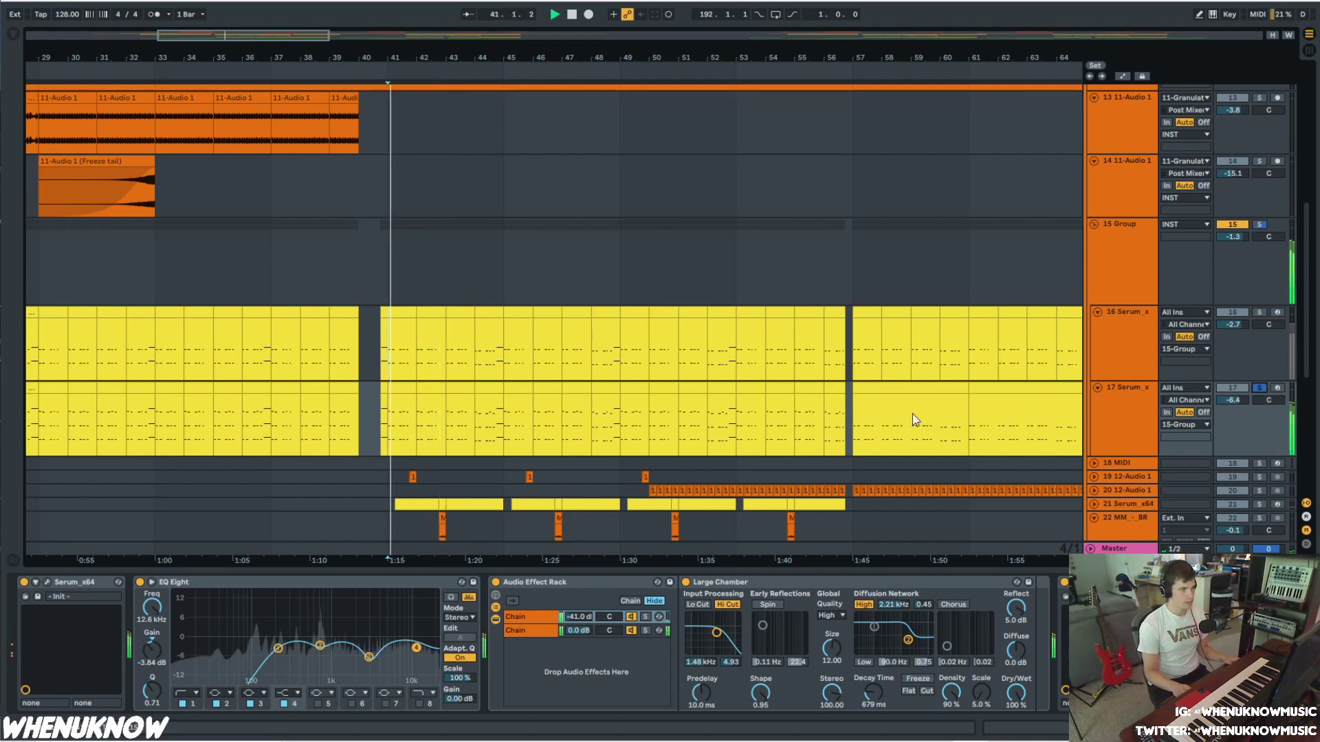
# - Stop playback, inspect the MIDI notes of the track 17 clip at bar 41, and return to the track's device chain
pyautogui.doubleClick(407, 388)
pyautogui.press('space')
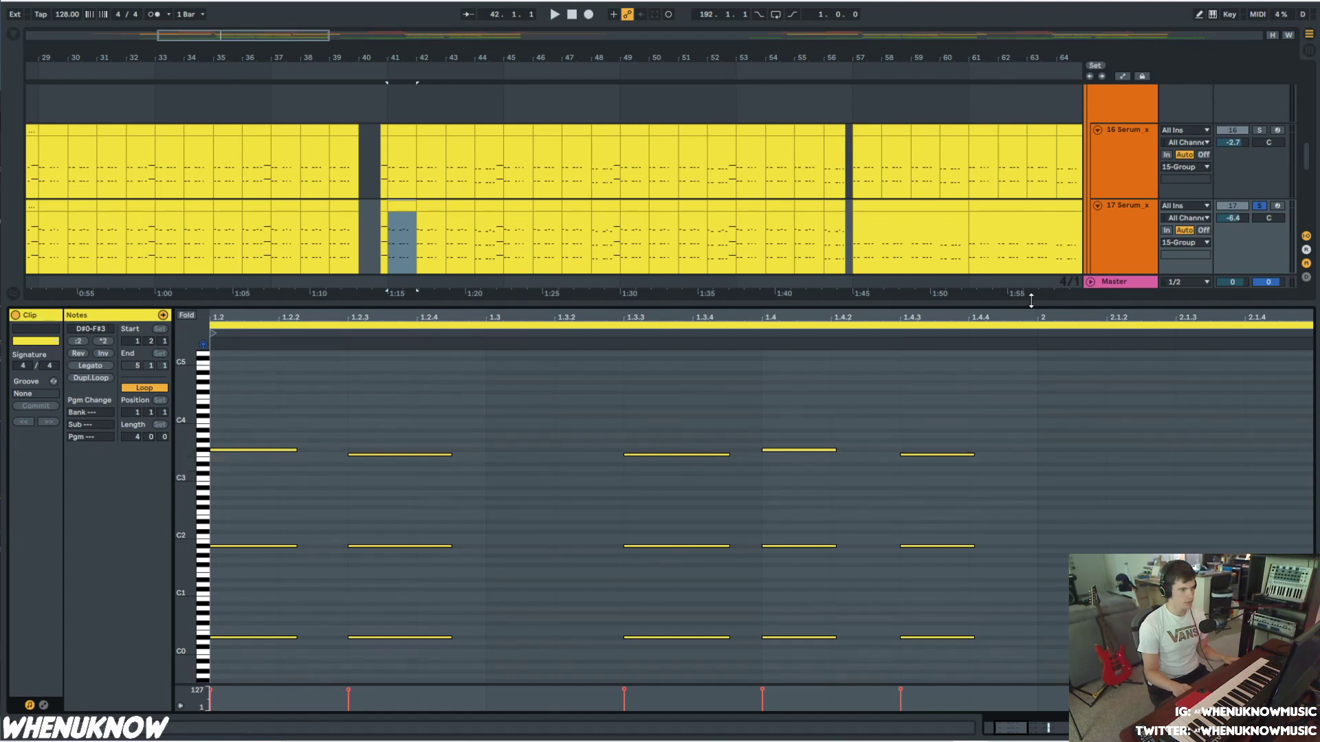
pyautogui.click(617, 306)
pyautogui.doubleClick(1110, 274)
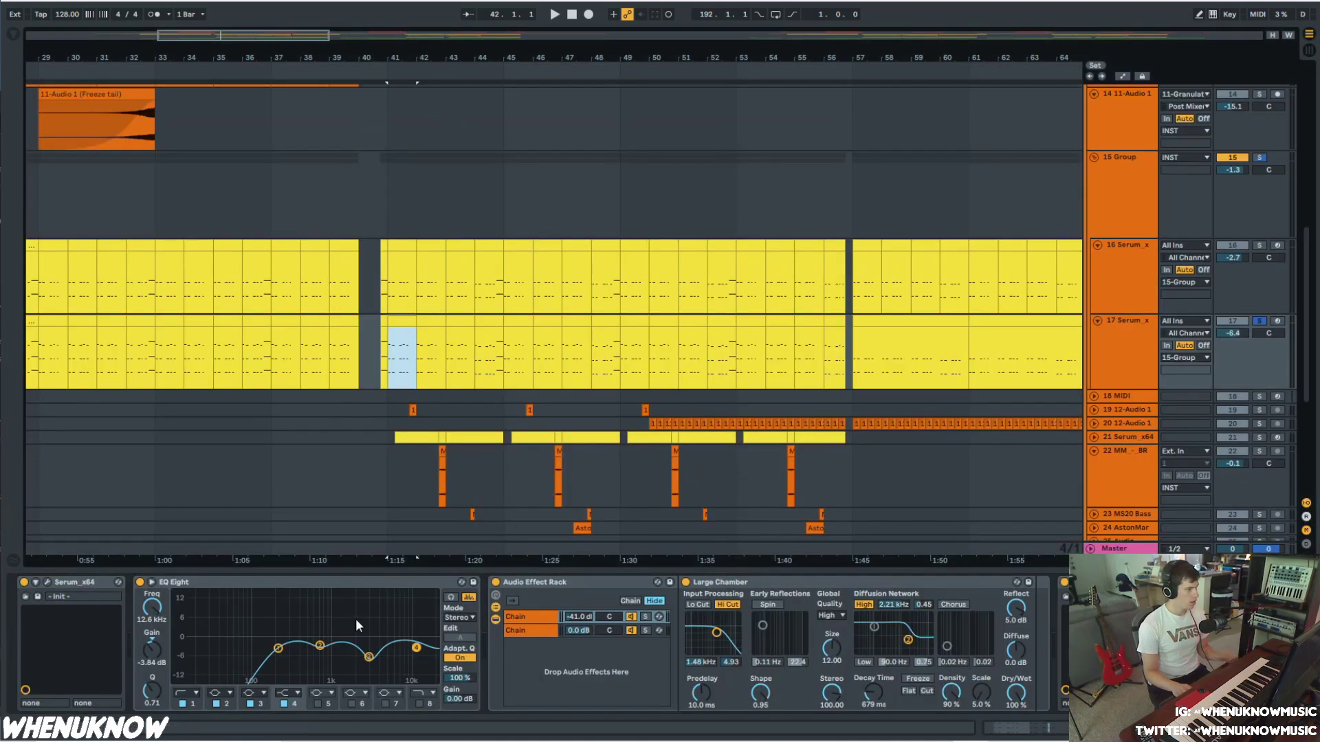
# - Examine the track 17 Serum patch's oscillators and complete effects rack, close the synth, and point out the track's EQ Eight
pyautogui.click(48, 579)
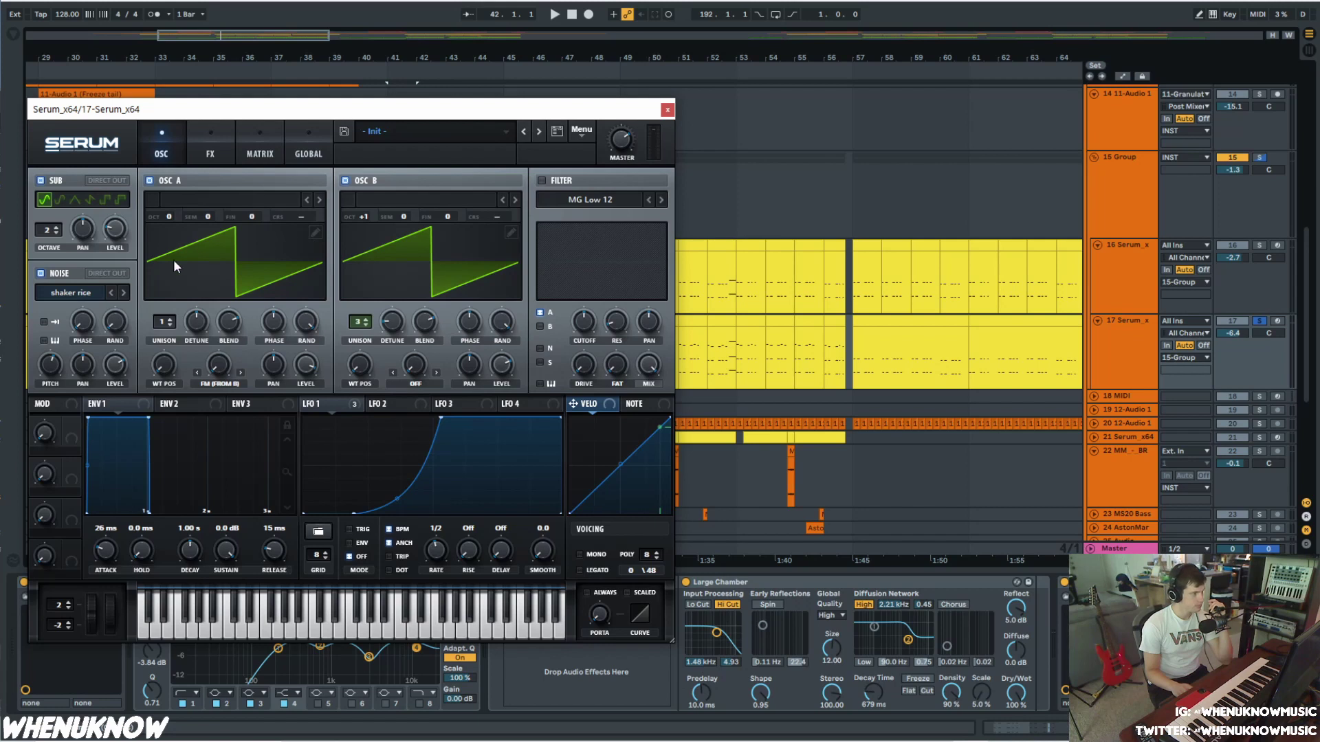
pyautogui.click(213, 154)
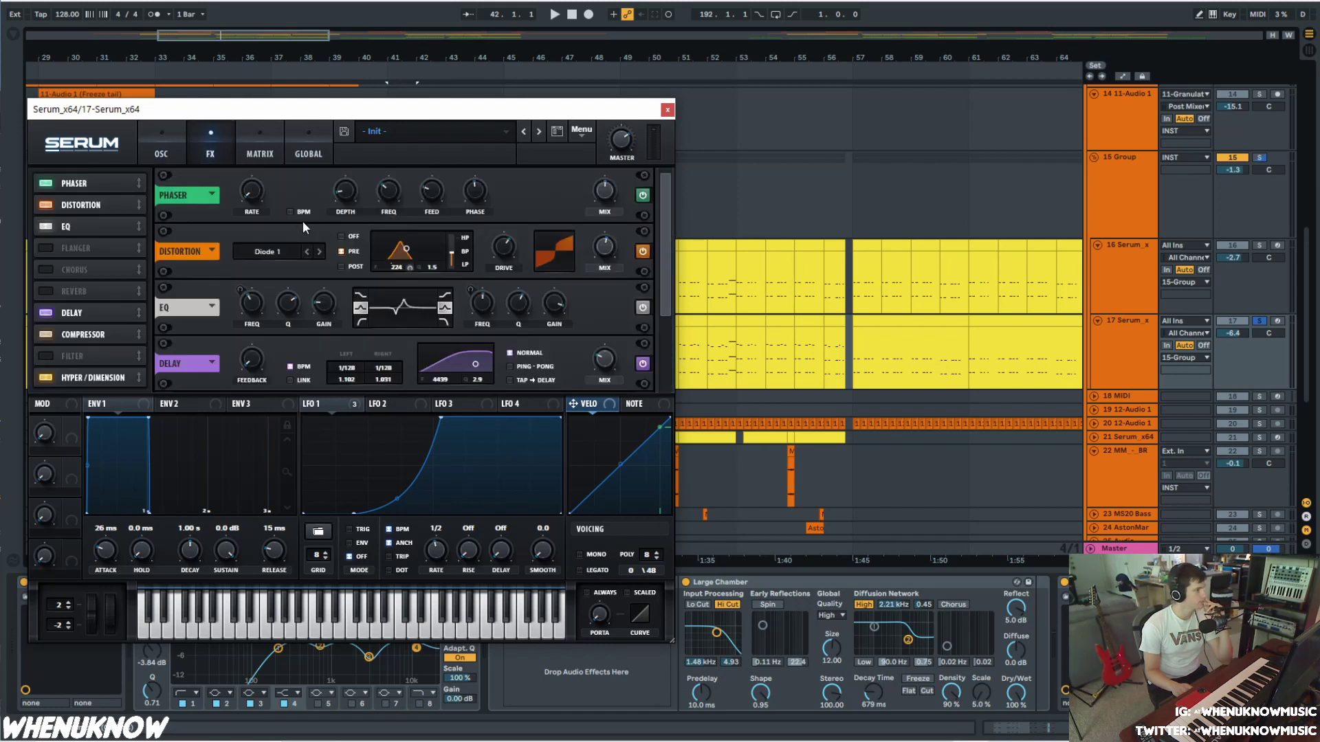
pyautogui.moveTo(665, 198); pyautogui.dragTo(666, 295)
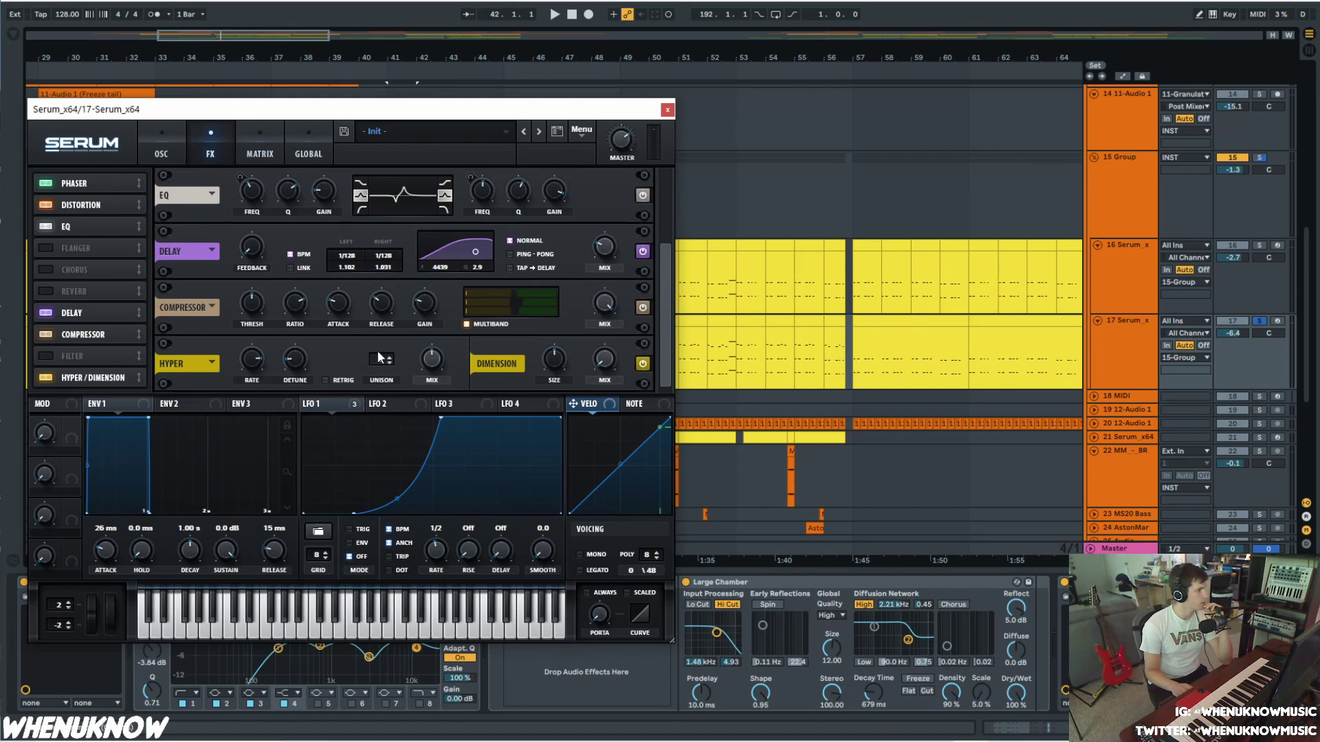
pyautogui.moveTo(666, 271); pyautogui.dragTo(680, 153)
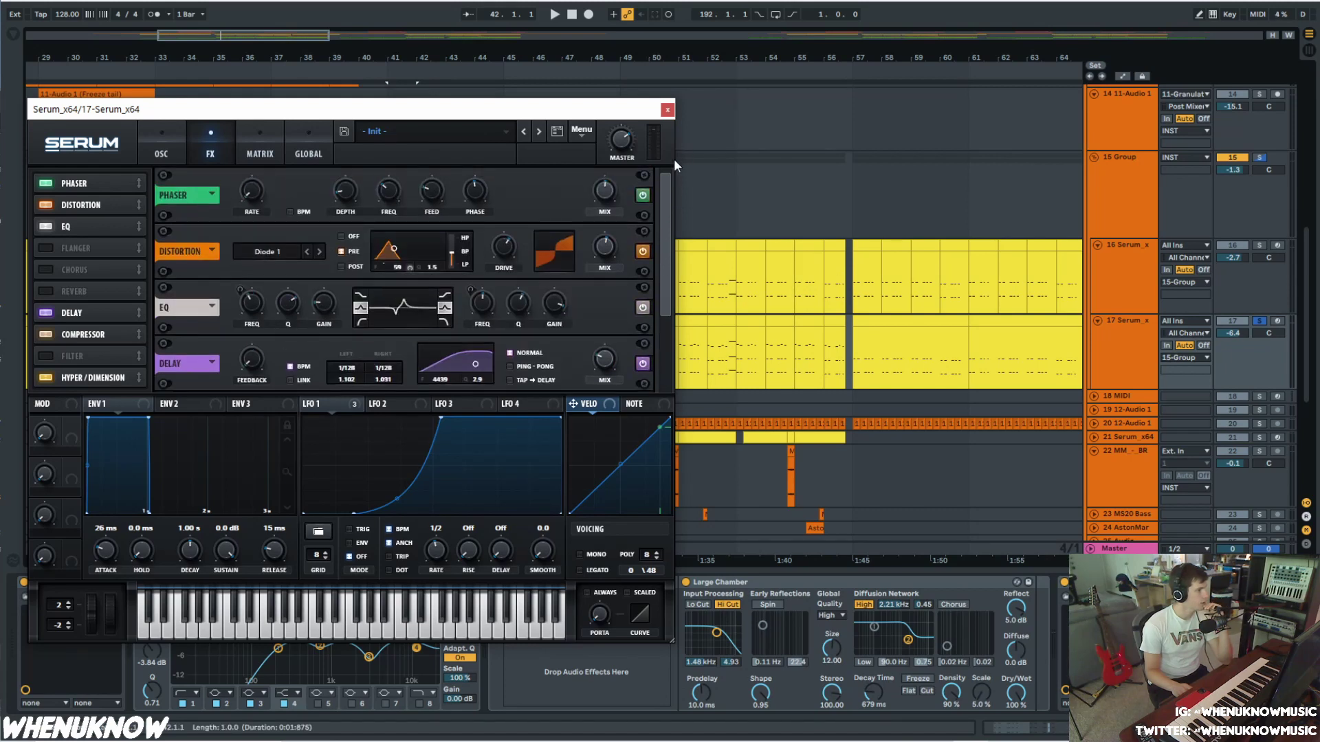
pyautogui.click(667, 112)
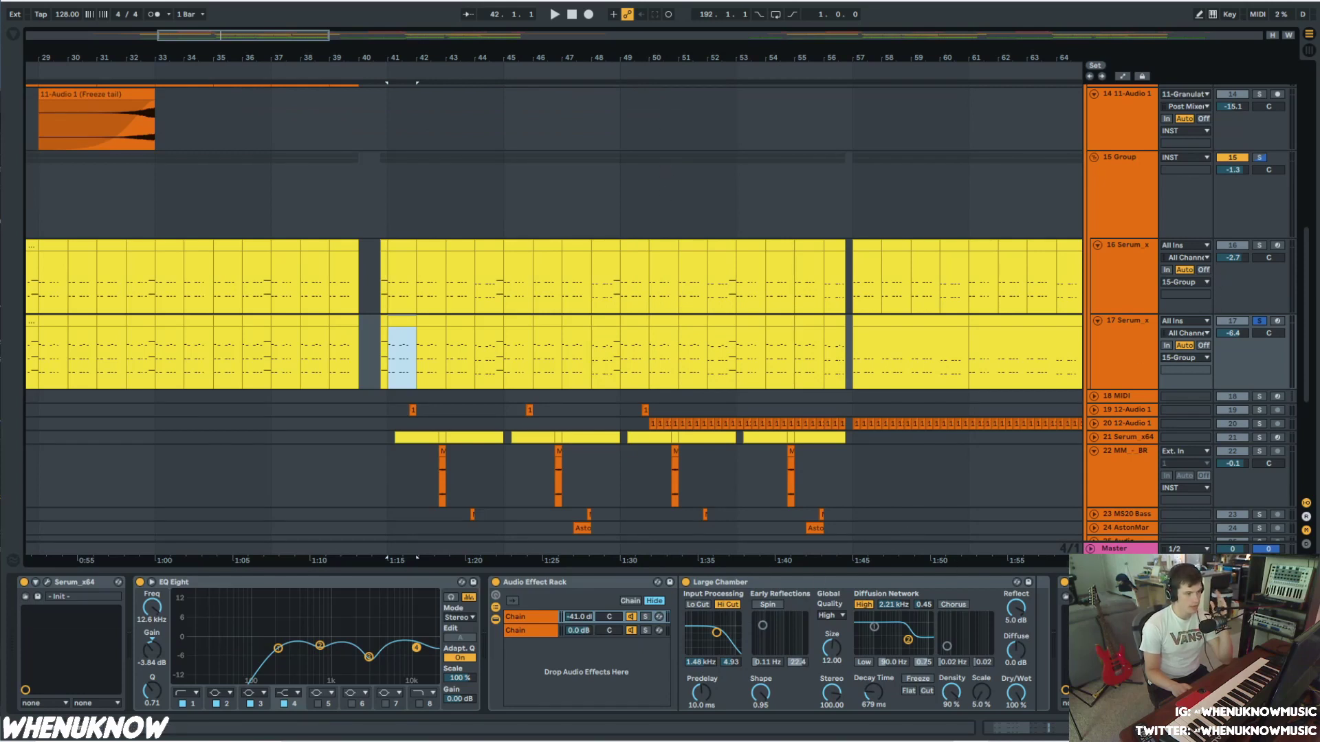
pyautogui.click(410, 588)
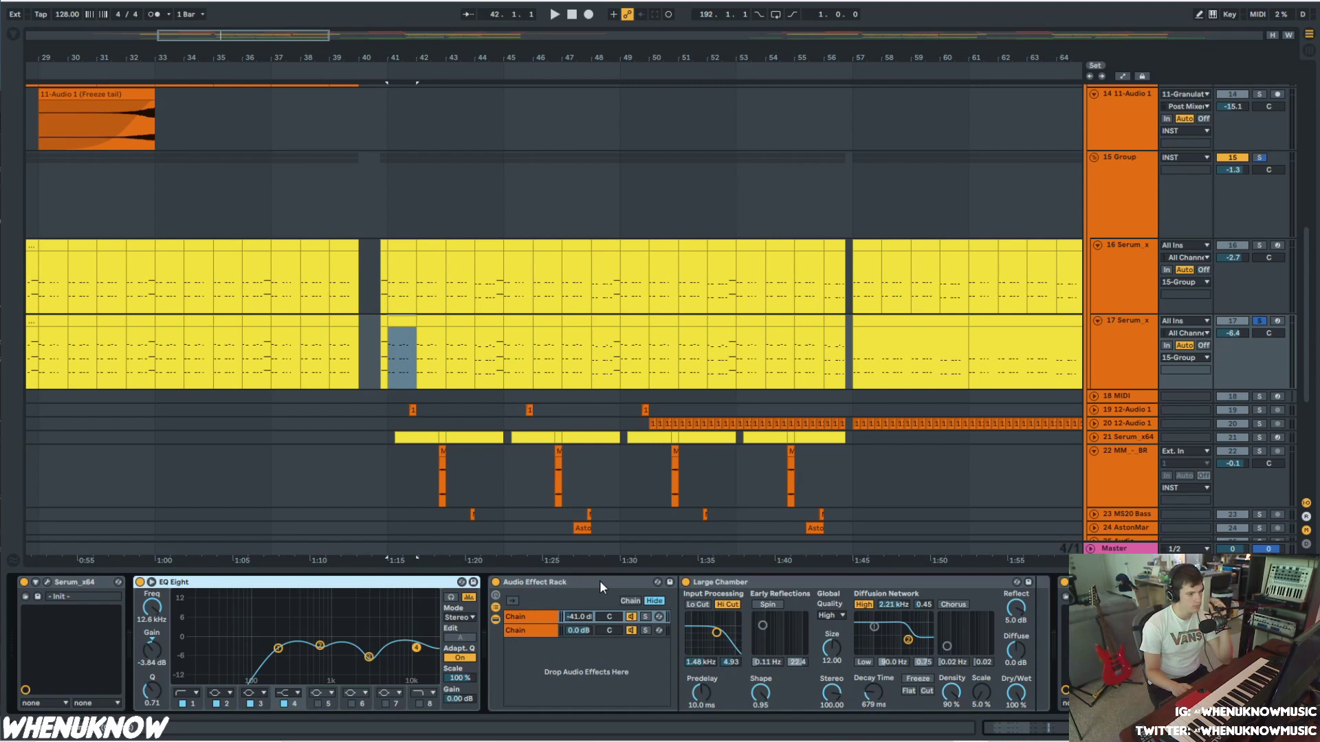
pyautogui.click(393, 375)
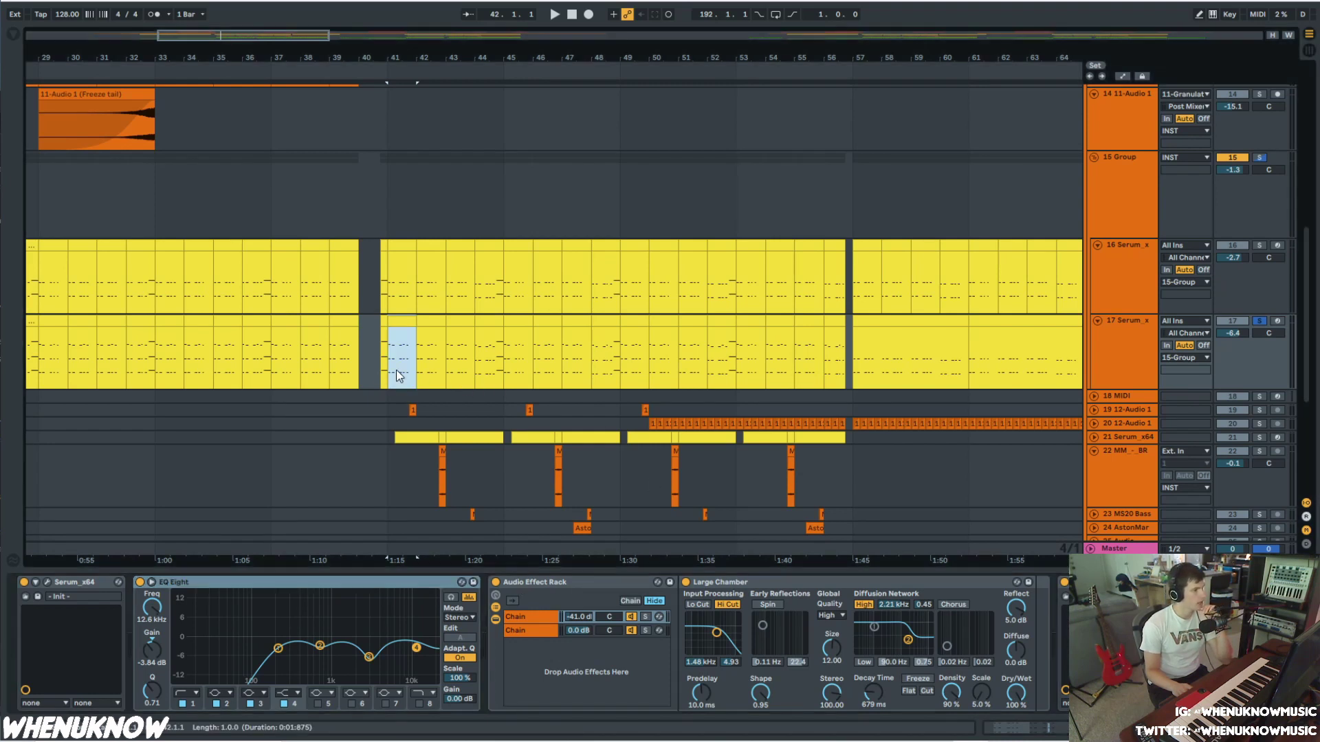
# - Show the effects chain on group 15, inspect its OTT multiband compressor, and close the plugin window
pyautogui.click(1136, 190)
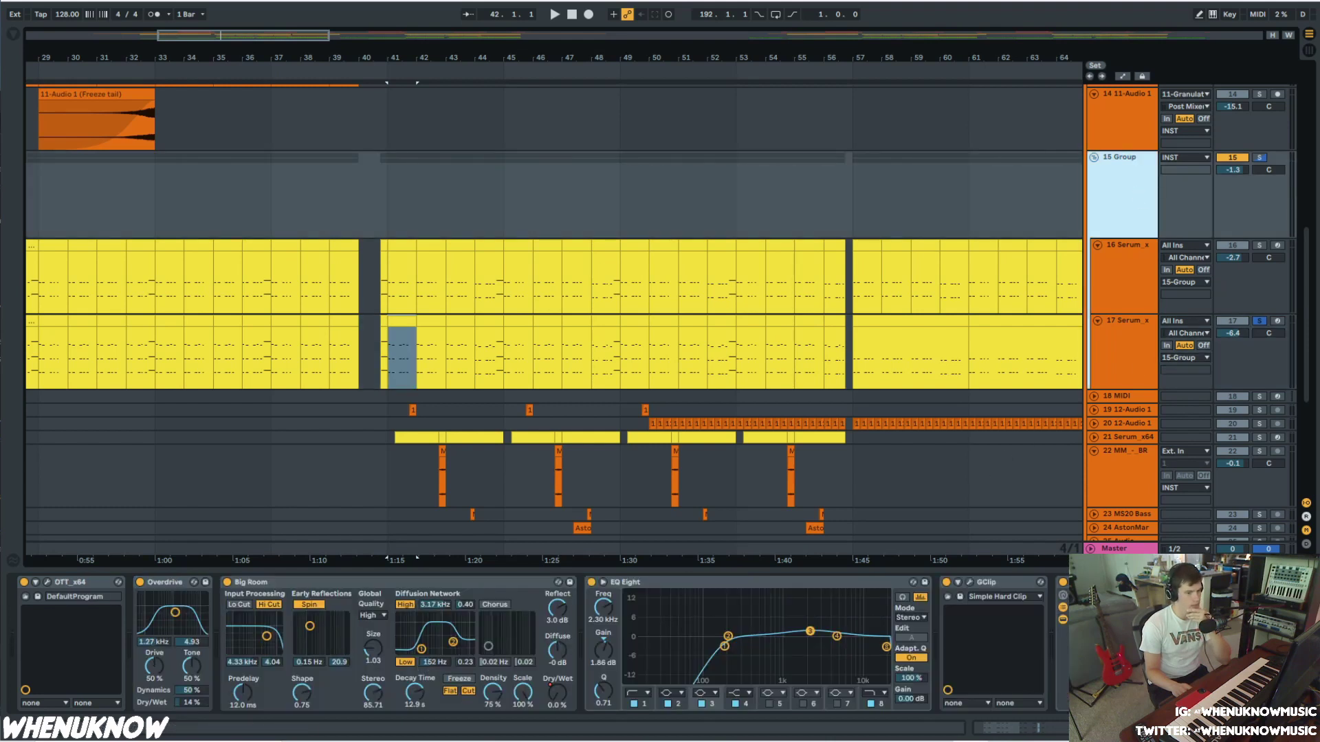
pyautogui.click(1127, 619)
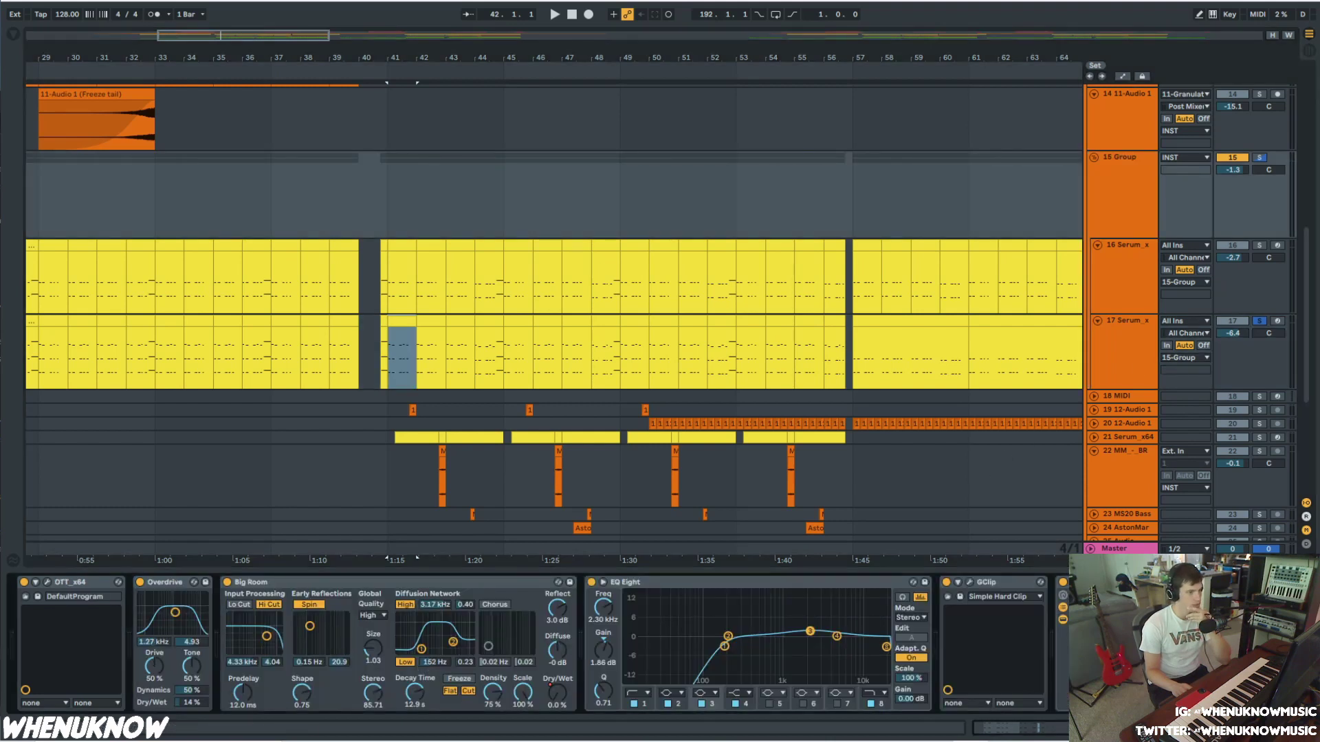
pyautogui.click(47, 583)
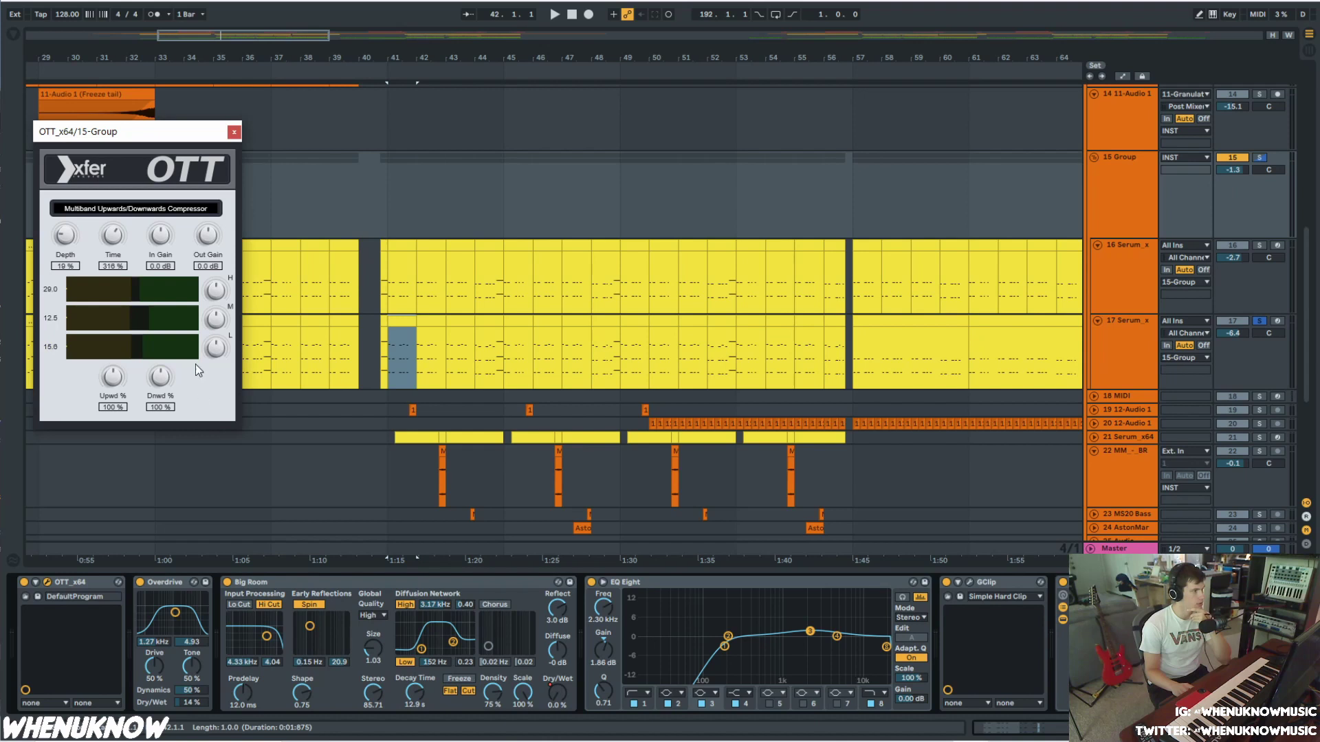
pyautogui.click(234, 132)
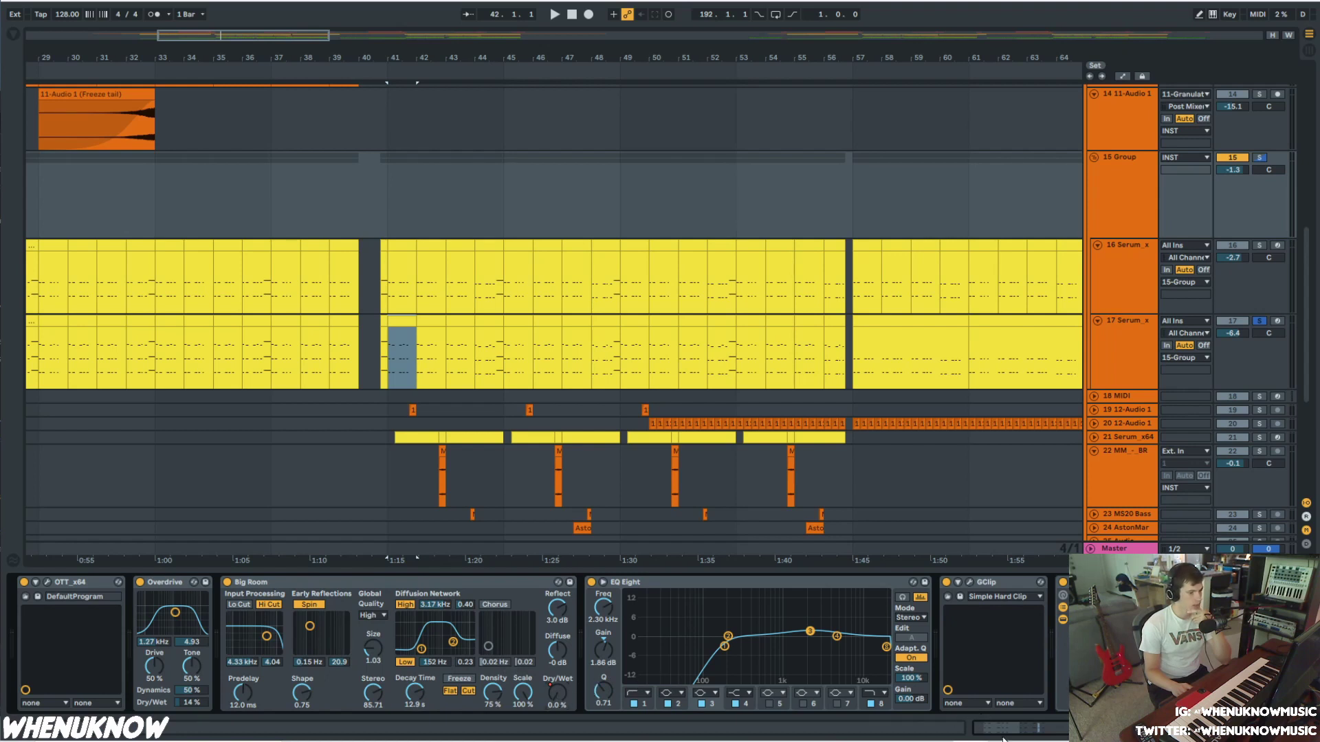
# - Inspect the low-cut band of group 15's EQ Eight and re-enable the overridden automation
pyautogui.hscroll(5, 461, 641)
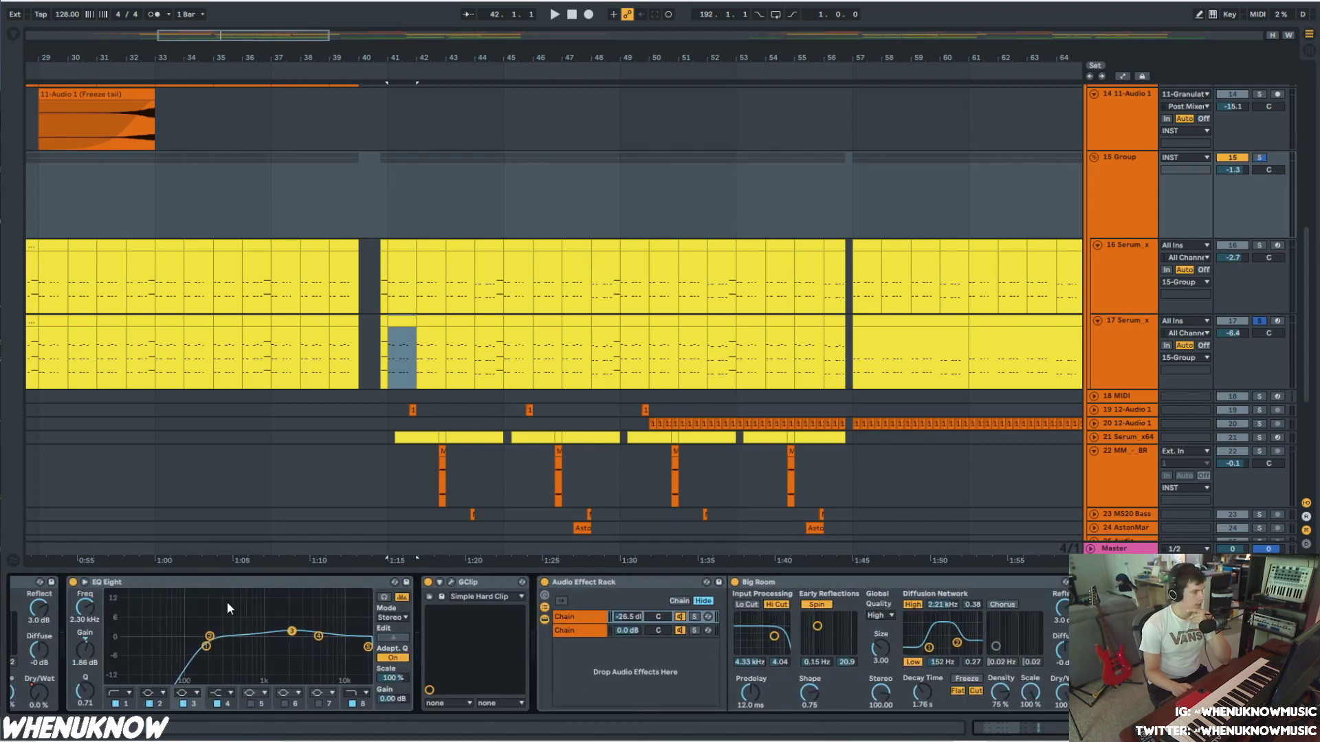
pyautogui.click(229, 588)
pyautogui.click(207, 647)
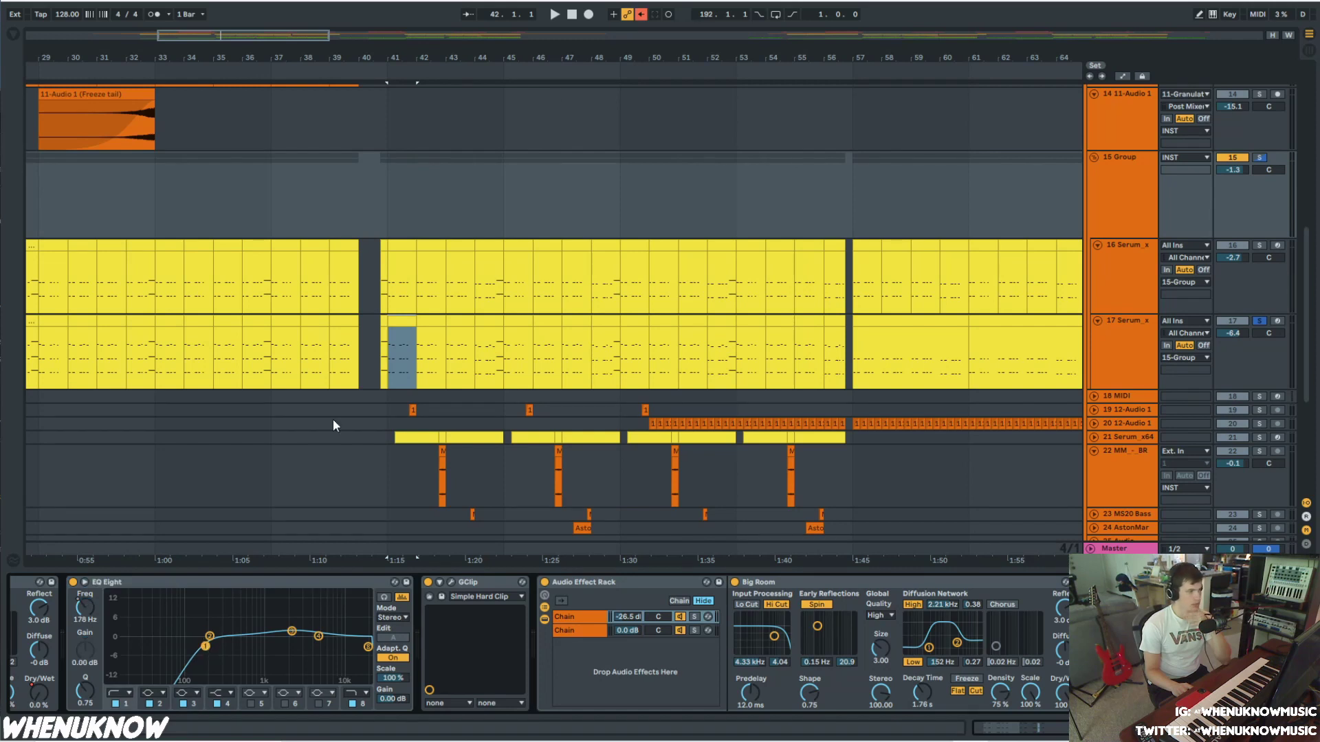
pyautogui.click(639, 12)
# - Examine both chains of group 15's Audio Effect Rack, including the Big Room reverb and the sidechained Compressor
pyautogui.hscroll(5, 1046, 702)
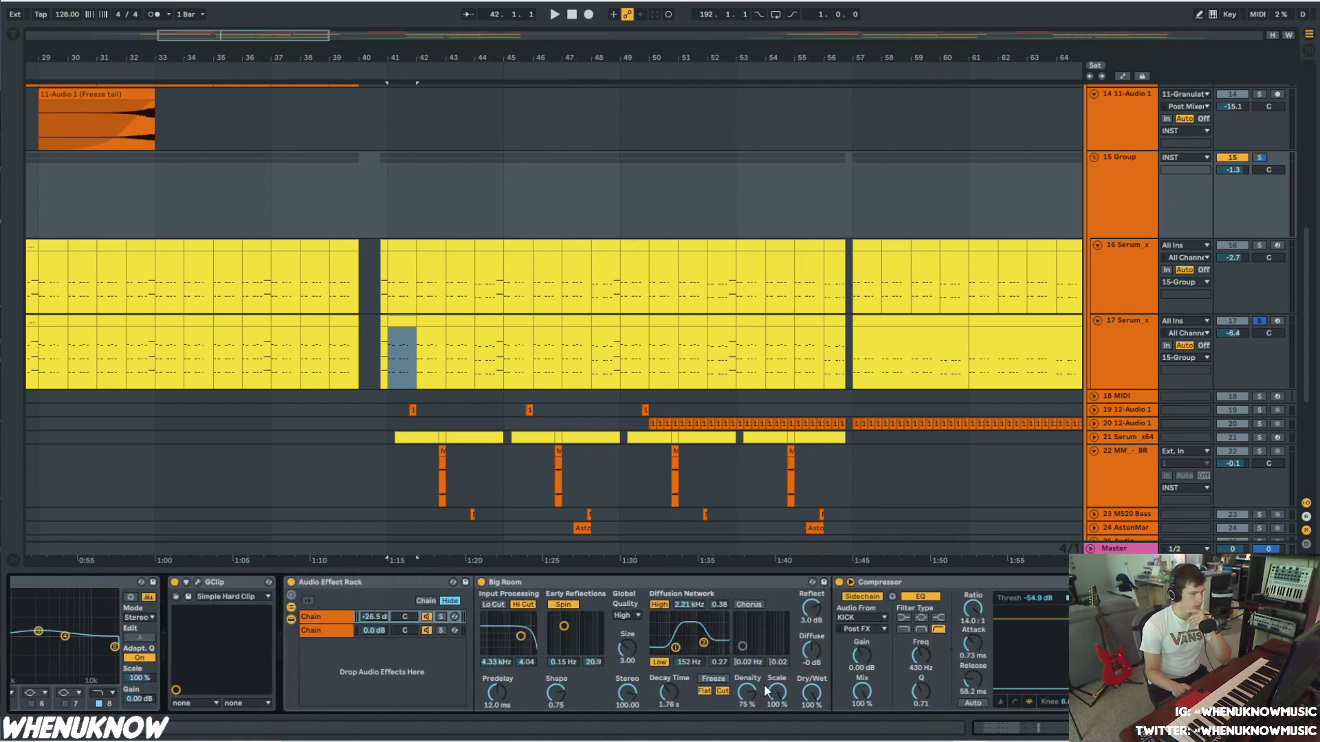
pyautogui.click(317, 629)
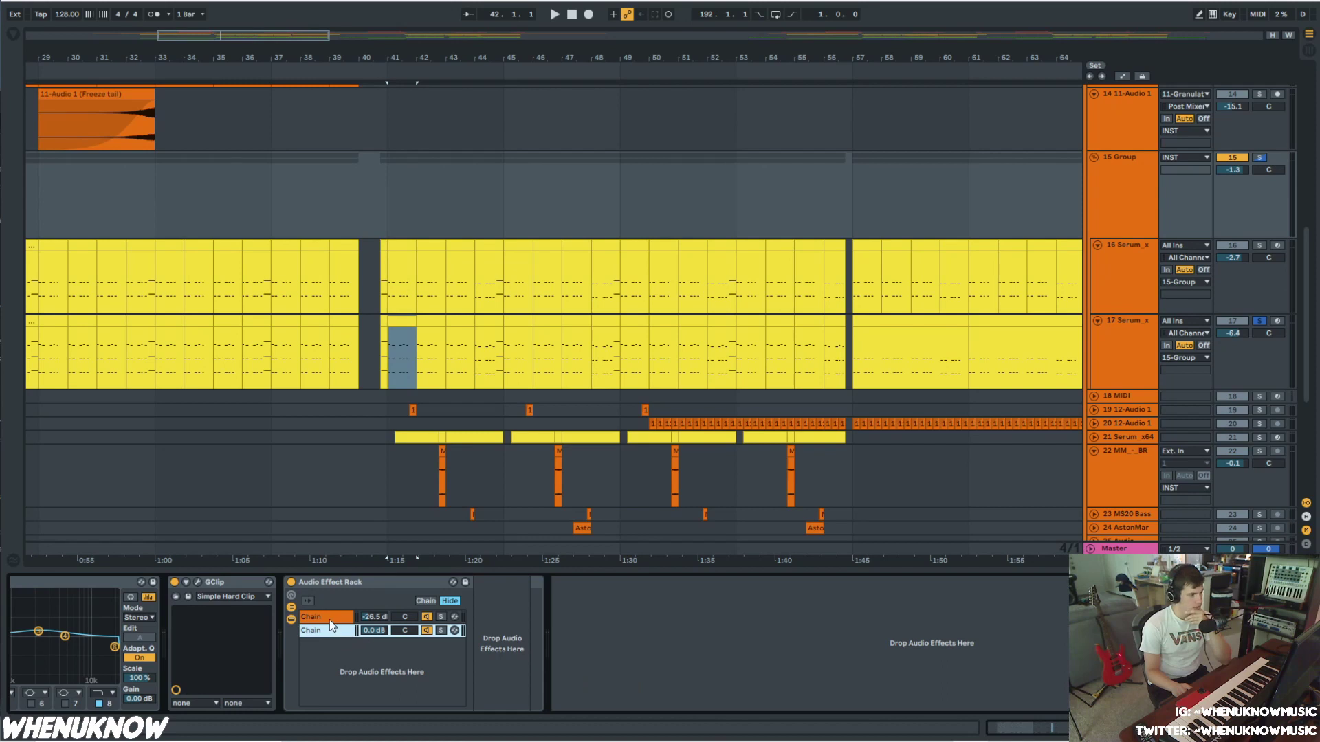
pyautogui.click(331, 619)
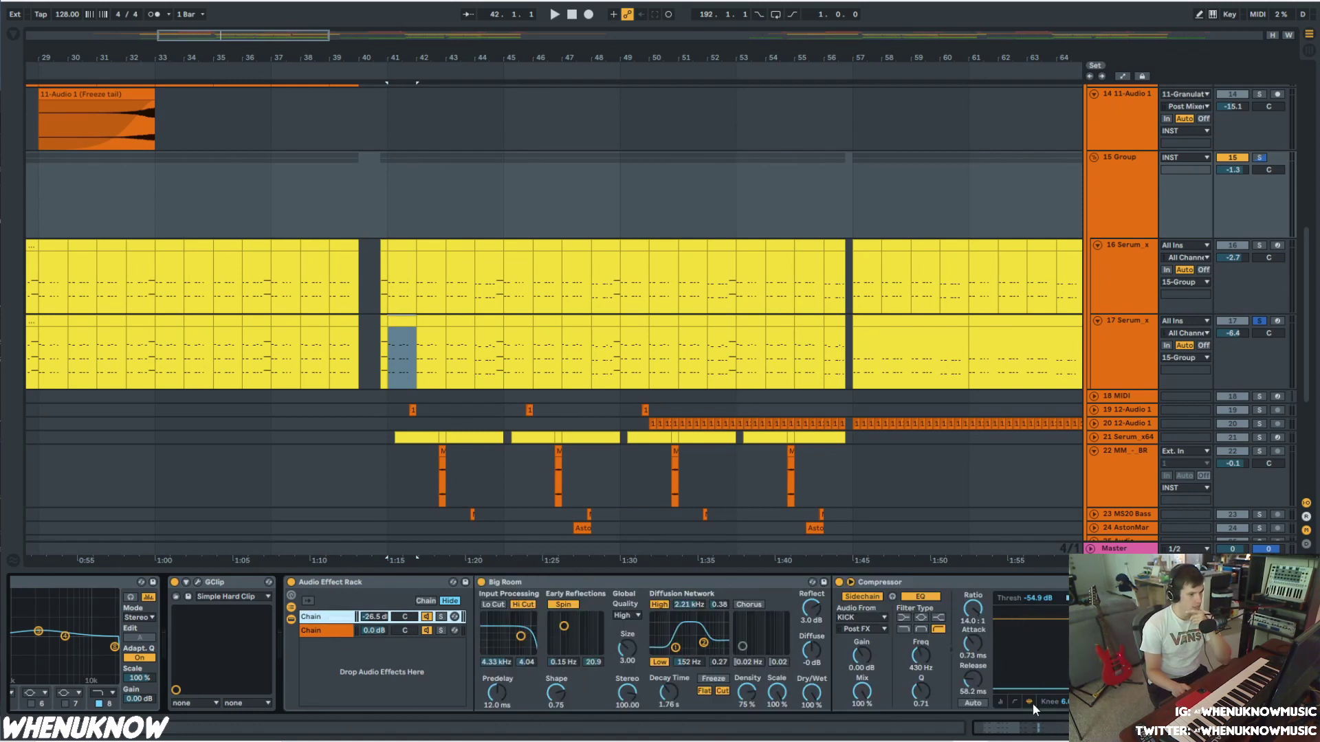
# - Solo the Big Room reverb chain in group 15's Audio Effect Rack and play from bar 41
pyautogui.click(383, 303)
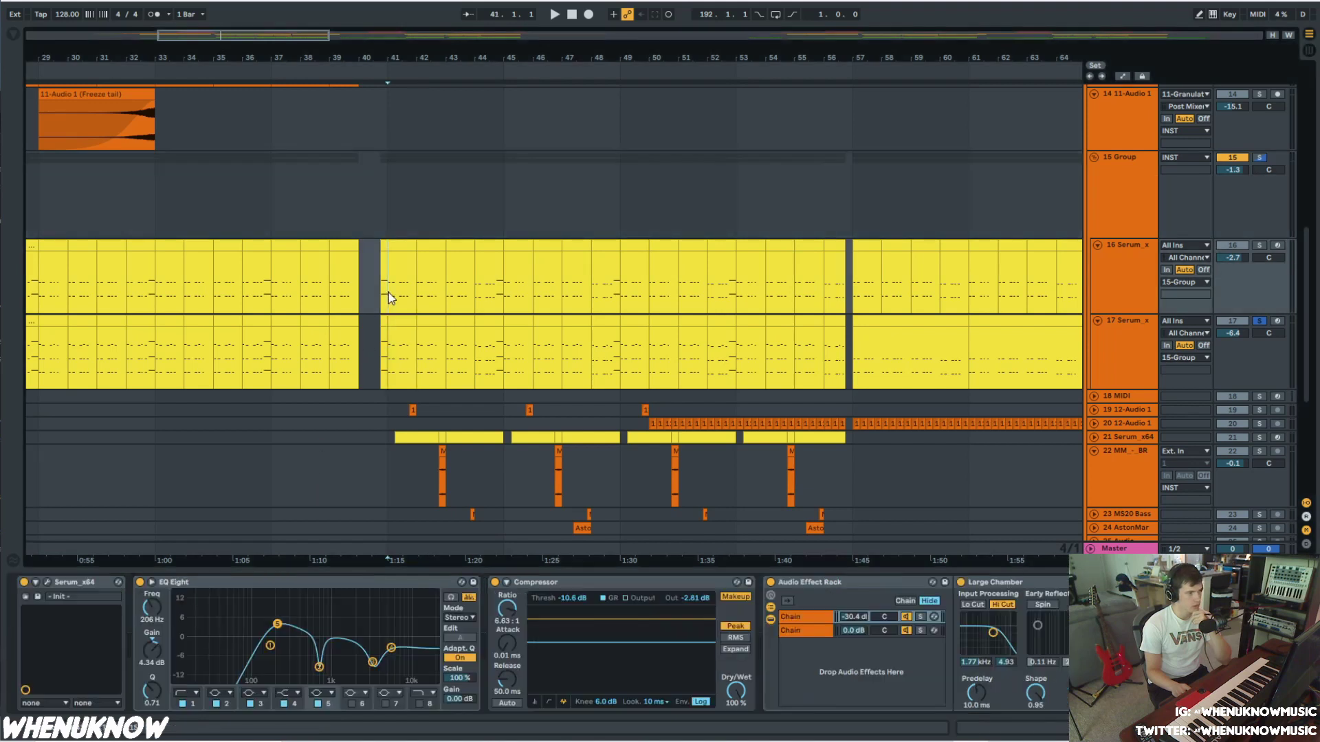
pyautogui.click(1116, 208)
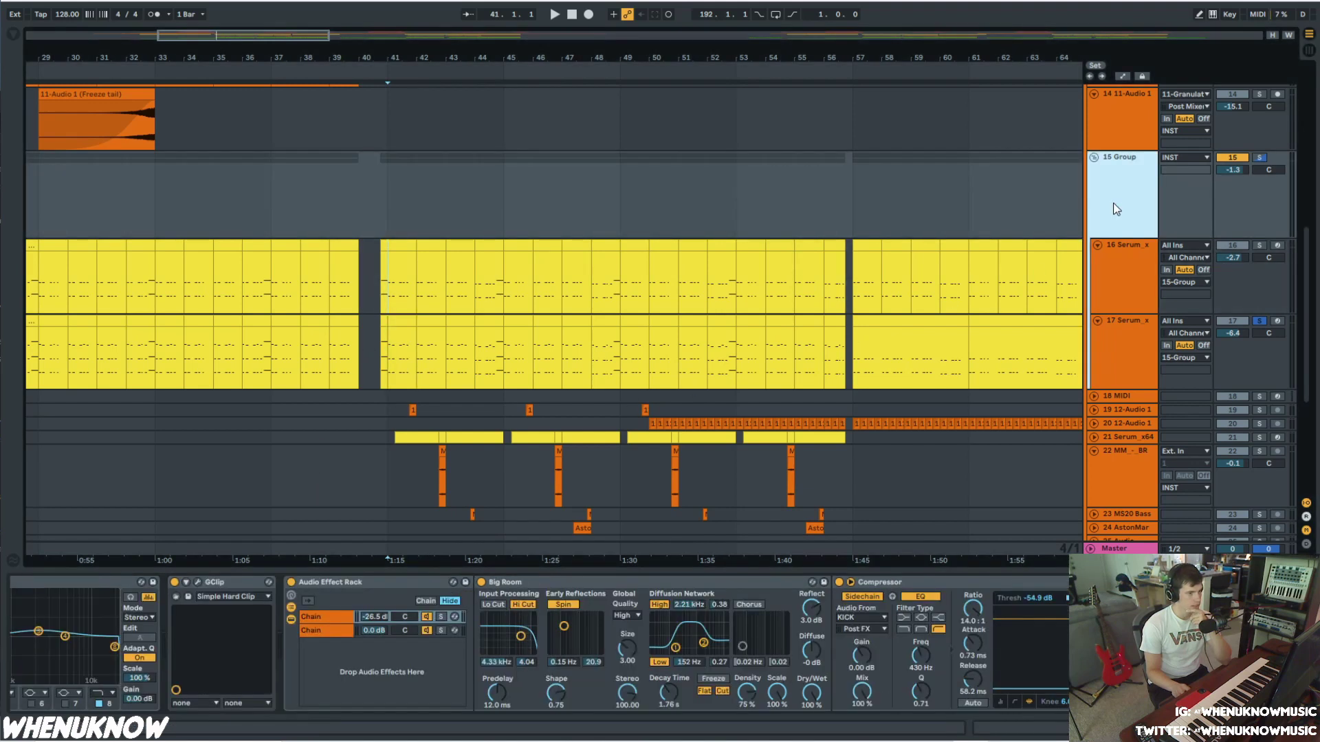
pyautogui.click(439, 615)
pyautogui.press('space')
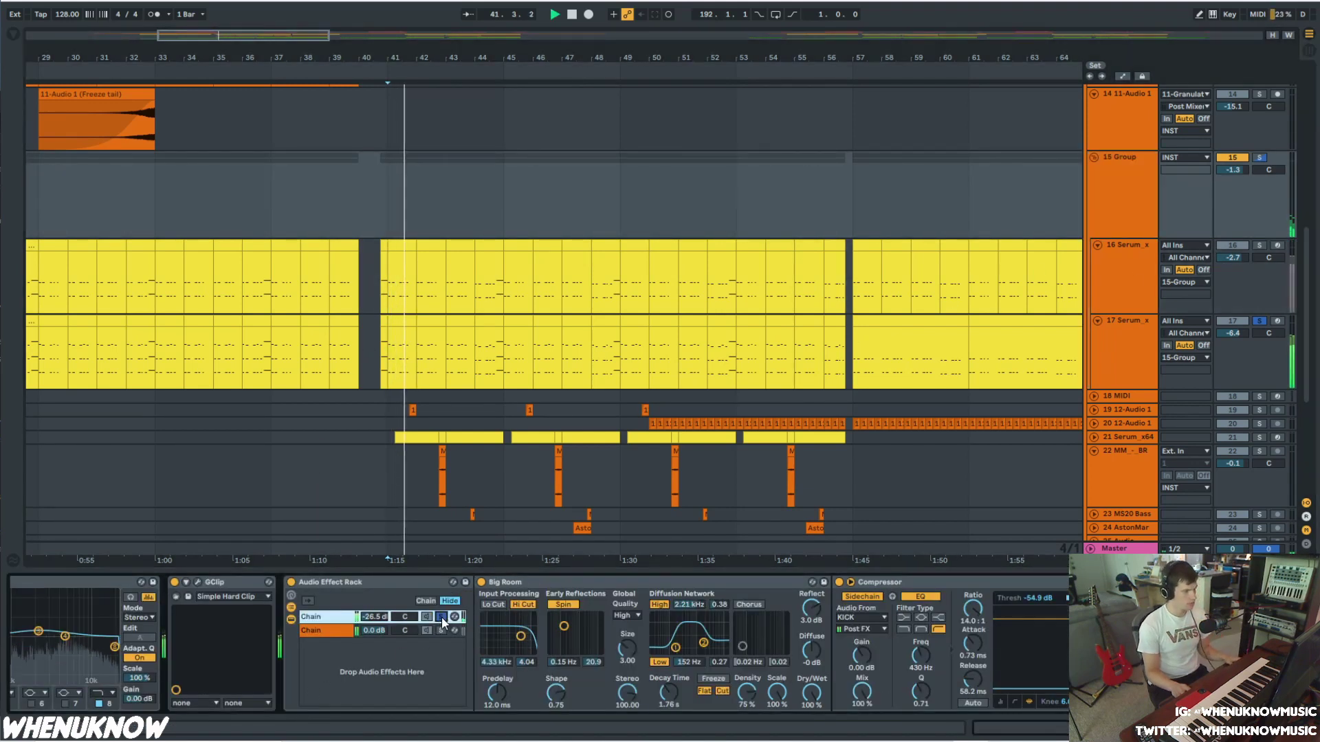
# - Raise the reverb chain's volume to 2.0 dB for listening, lower it to -28.0 dB, stop playback and unsolo the chain
pyautogui.moveTo(377, 617); pyautogui.dragTo(377, 565)
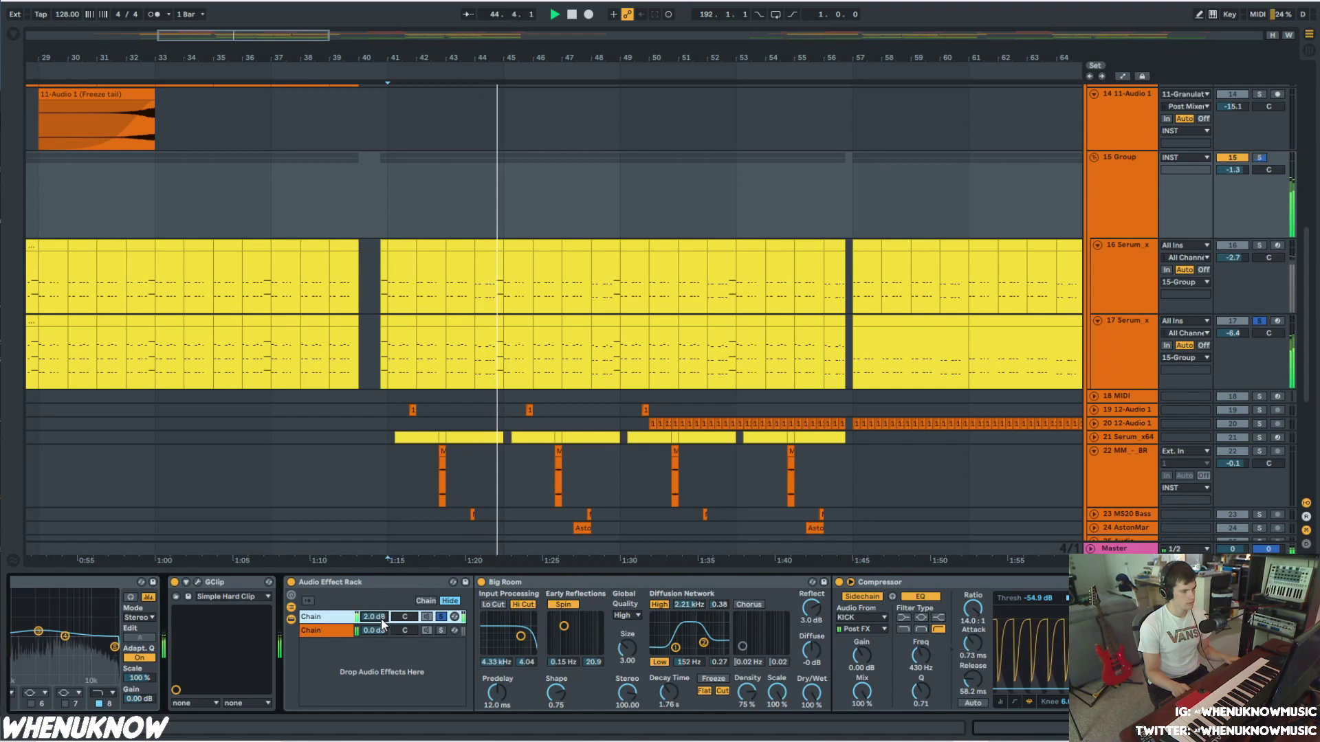
pyautogui.moveTo(382, 619); pyautogui.dragTo(382, 671)
pyautogui.press('space')
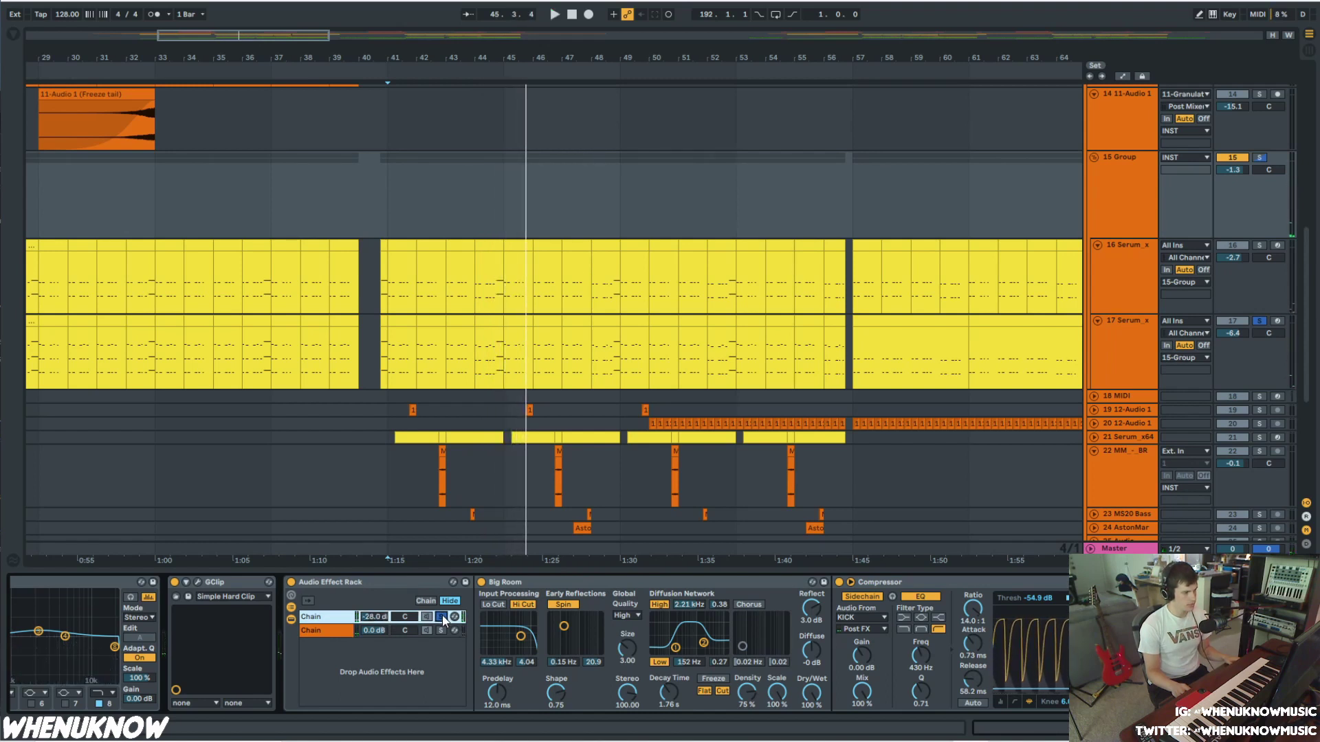
pyautogui.click(441, 616)
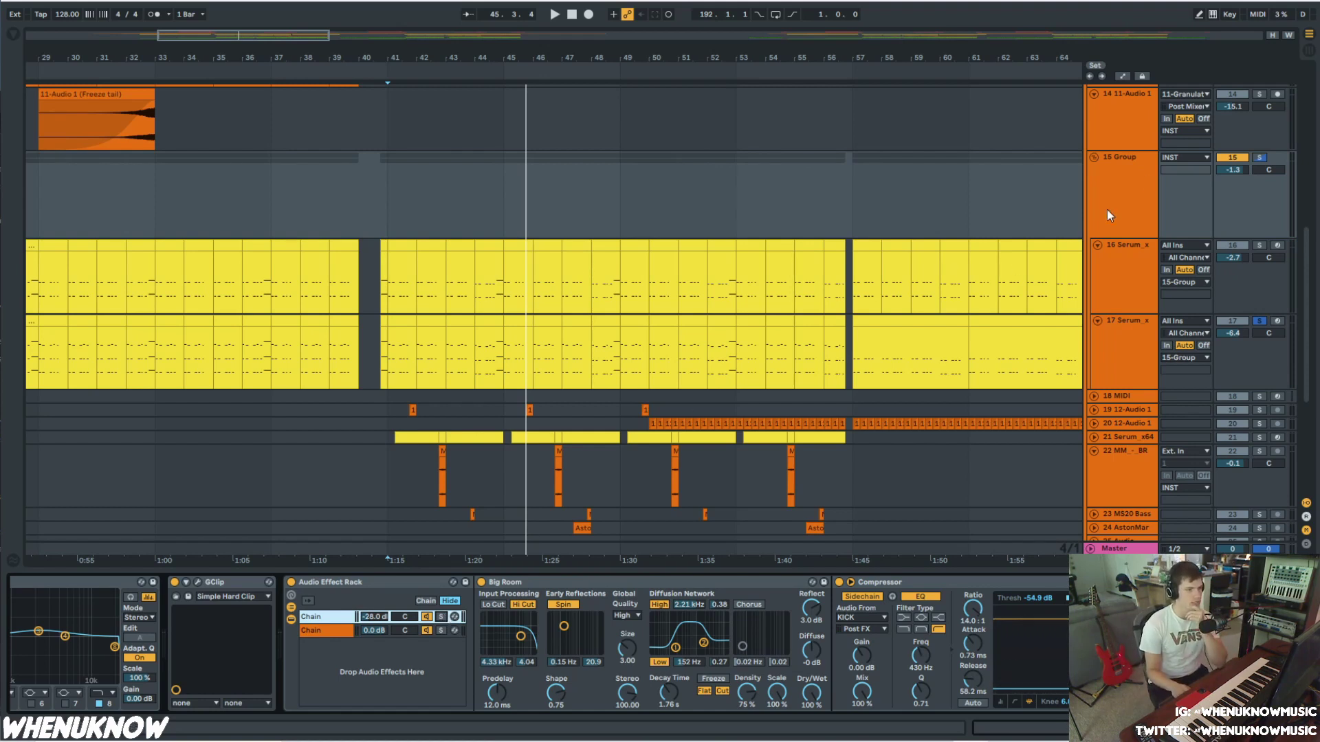
# - Solo the whole of group 15 with both Serum layers, play it from bar 41, and stop
pyautogui.scroll(5, 1139, 195)
pyautogui.scroll(-5, 1134, 194)
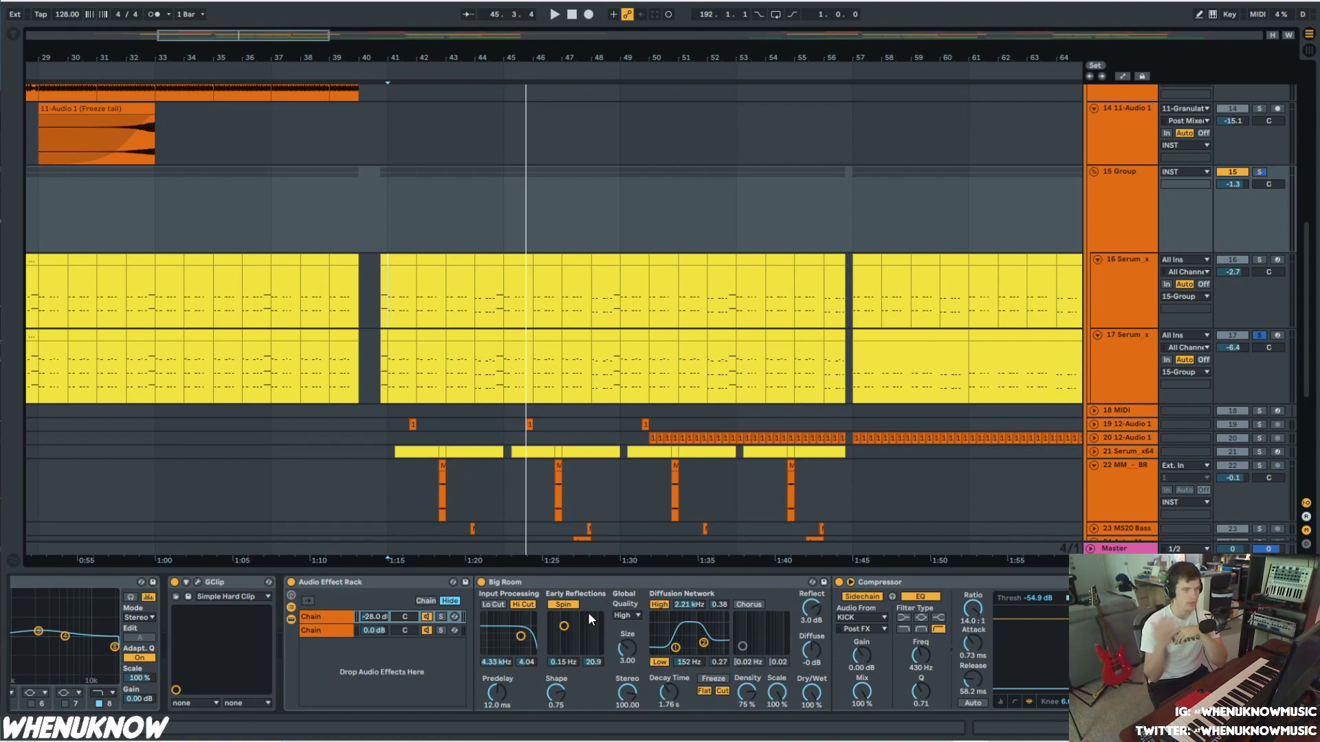
pyautogui.click(1113, 235)
pyautogui.click(1260, 172)
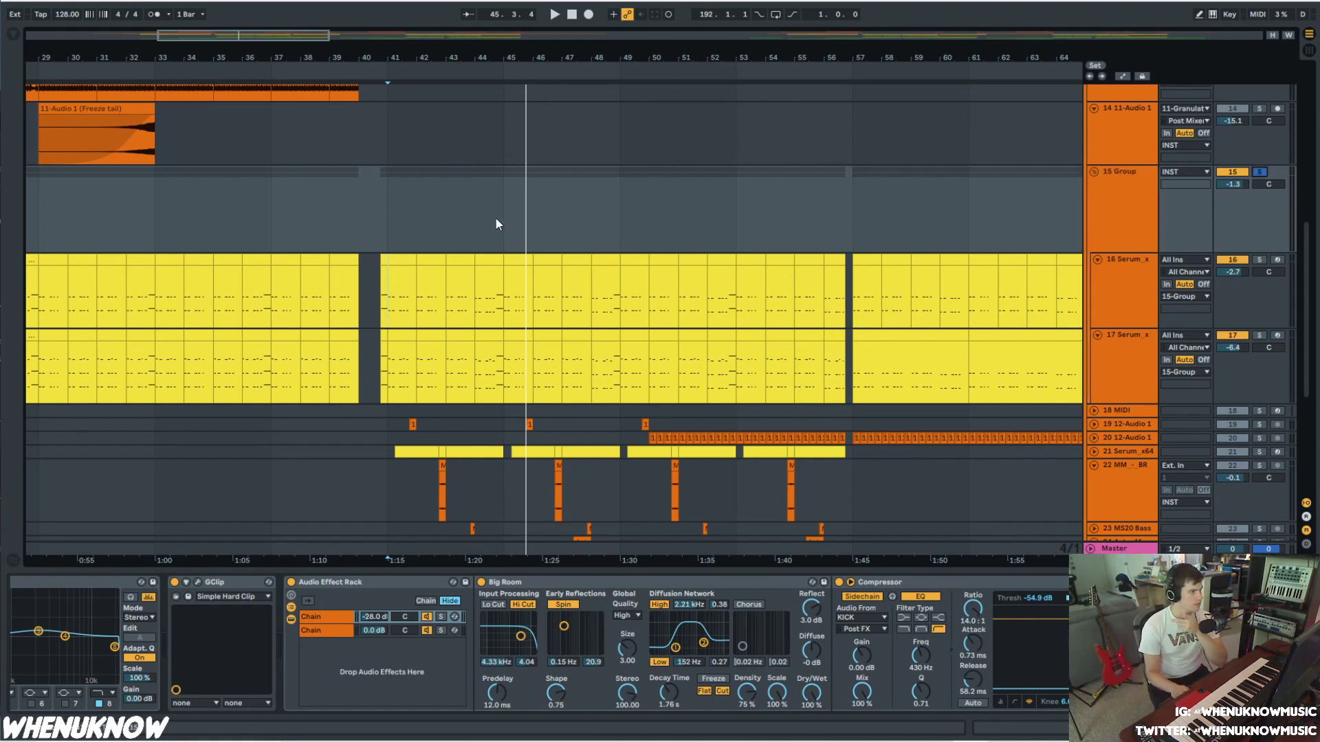
pyautogui.click(388, 205)
pyautogui.press('space')
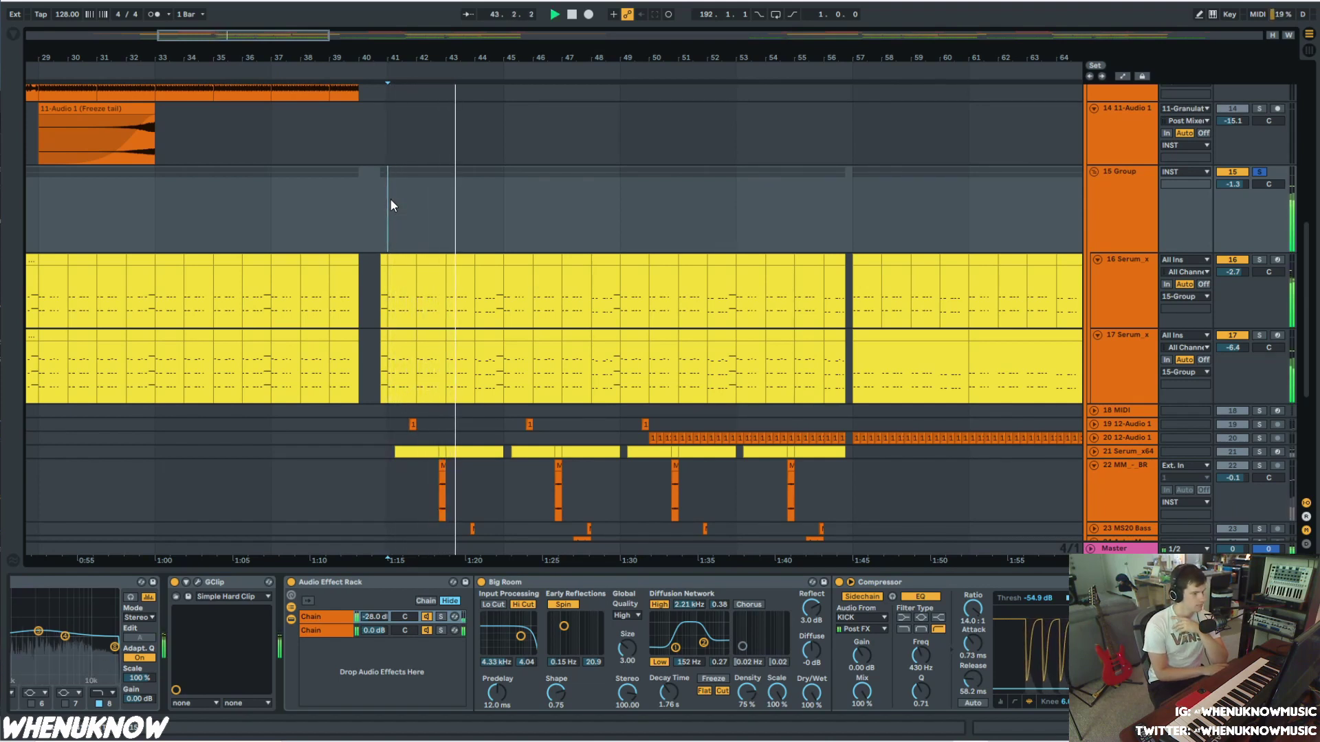
pyautogui.press('space')
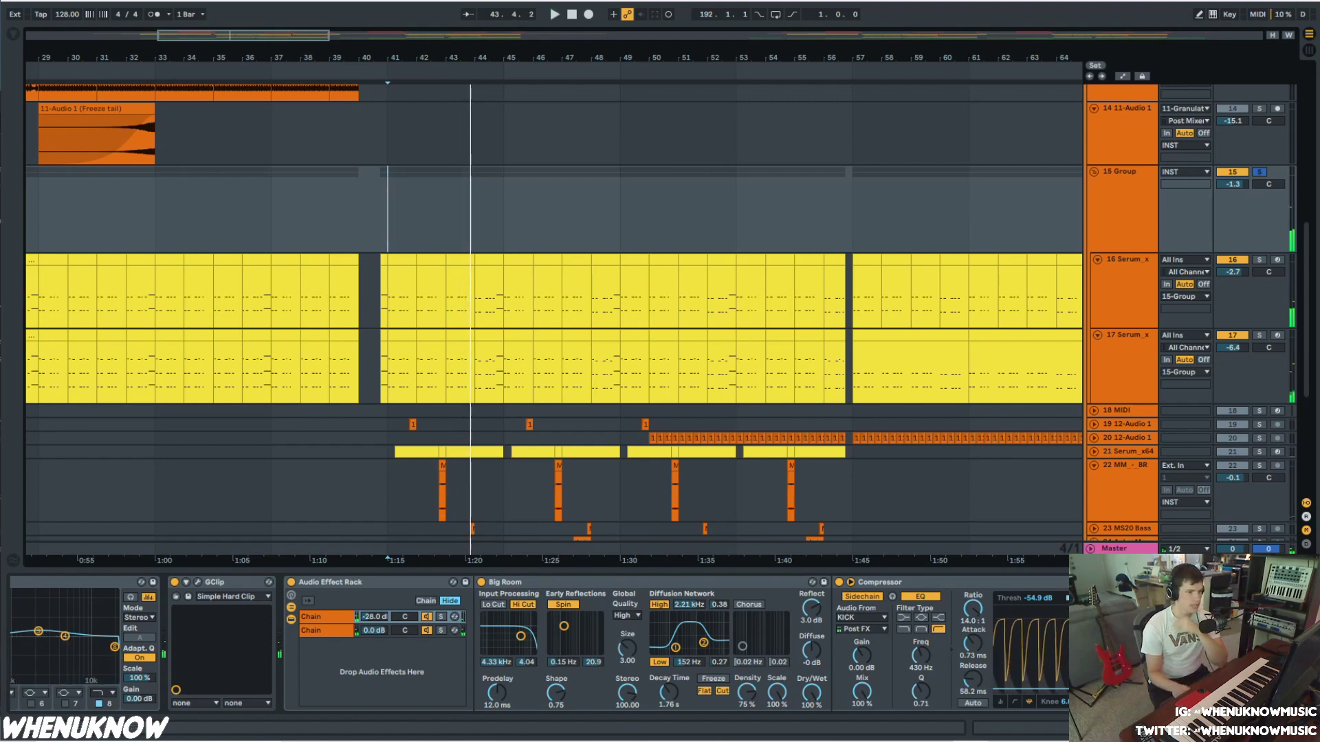
# - Solo the SUB group, unfold it, and display the device chain of the SUB track inside
pyautogui.scroll(-2, 674, 285)
pyautogui.scroll(-4, 791, 277)
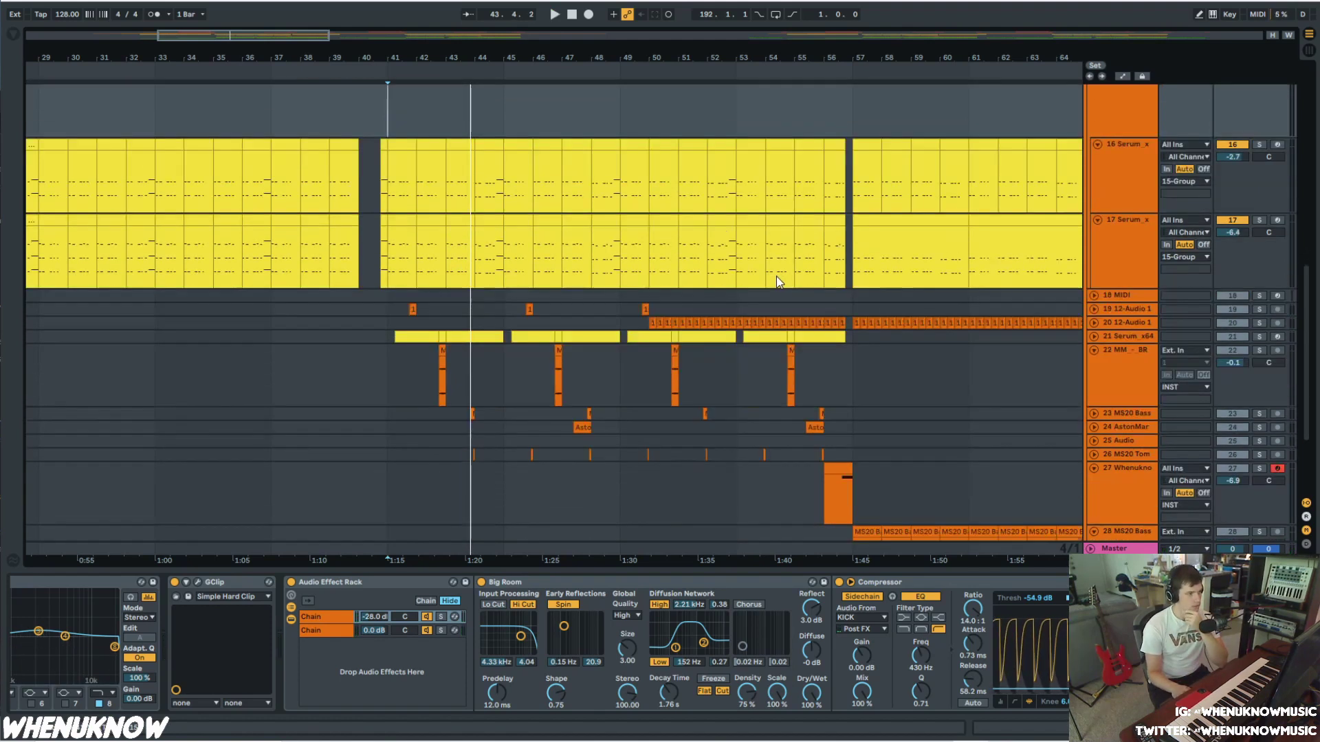
pyautogui.scroll(-2, 1129, 273)
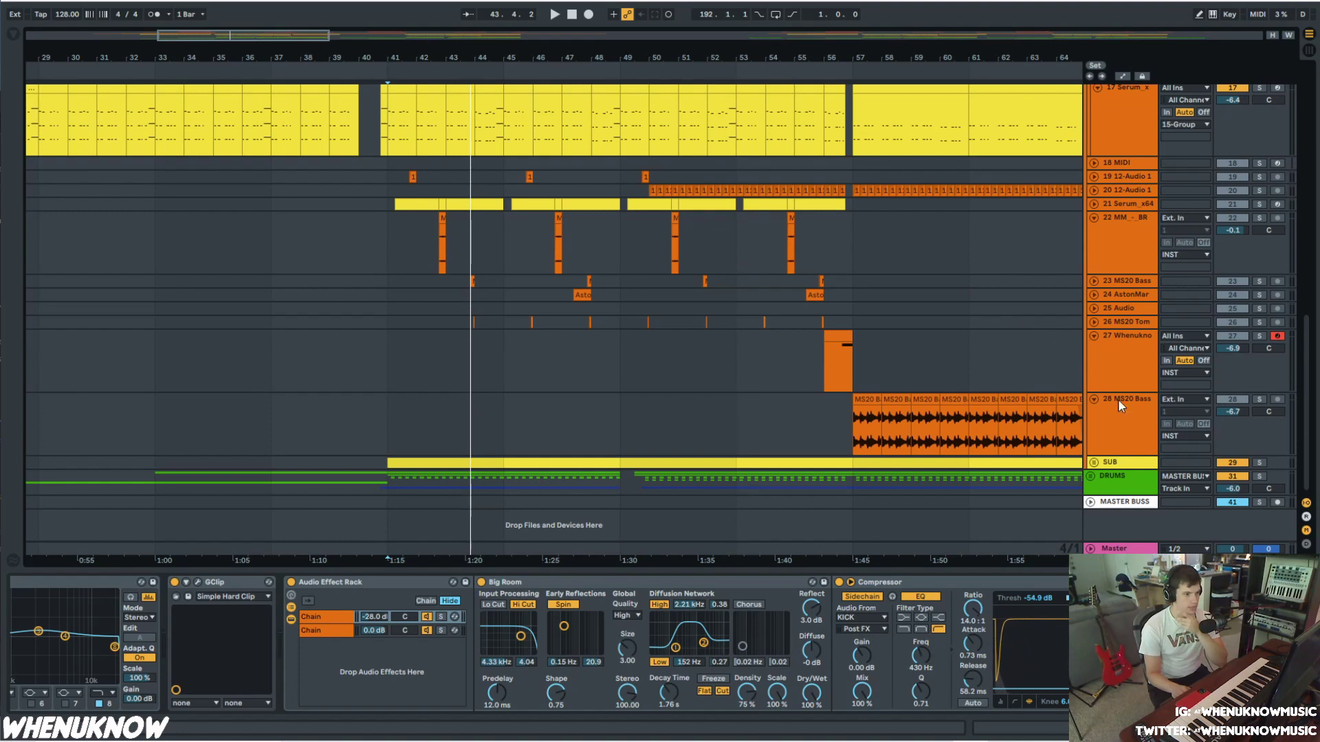
pyautogui.click(1260, 463)
pyautogui.click(1094, 462)
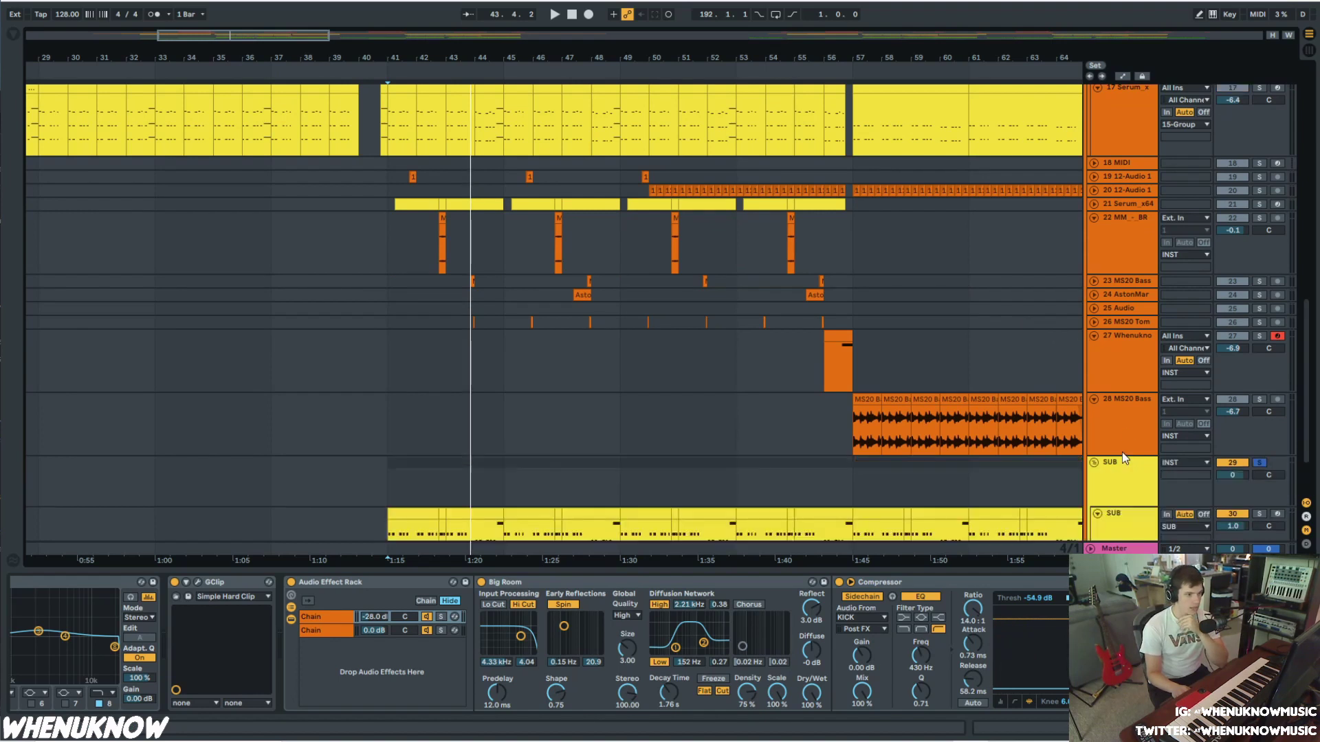
pyautogui.scroll(-2, 1123, 453)
pyautogui.click(1123, 457)
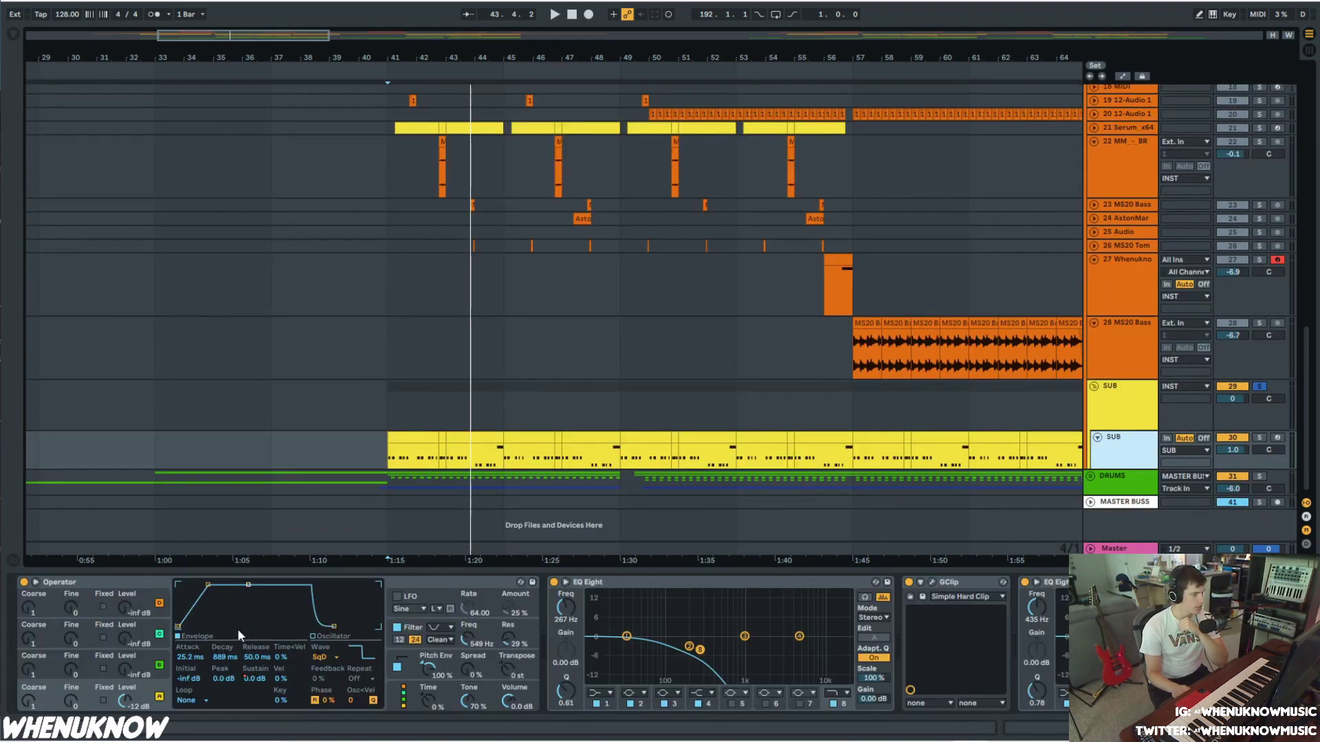
# - Show the Operator oscillator's harmonics on the SUB track, inspect the GClip settings, and close the plugin window
pyautogui.click(358, 650)
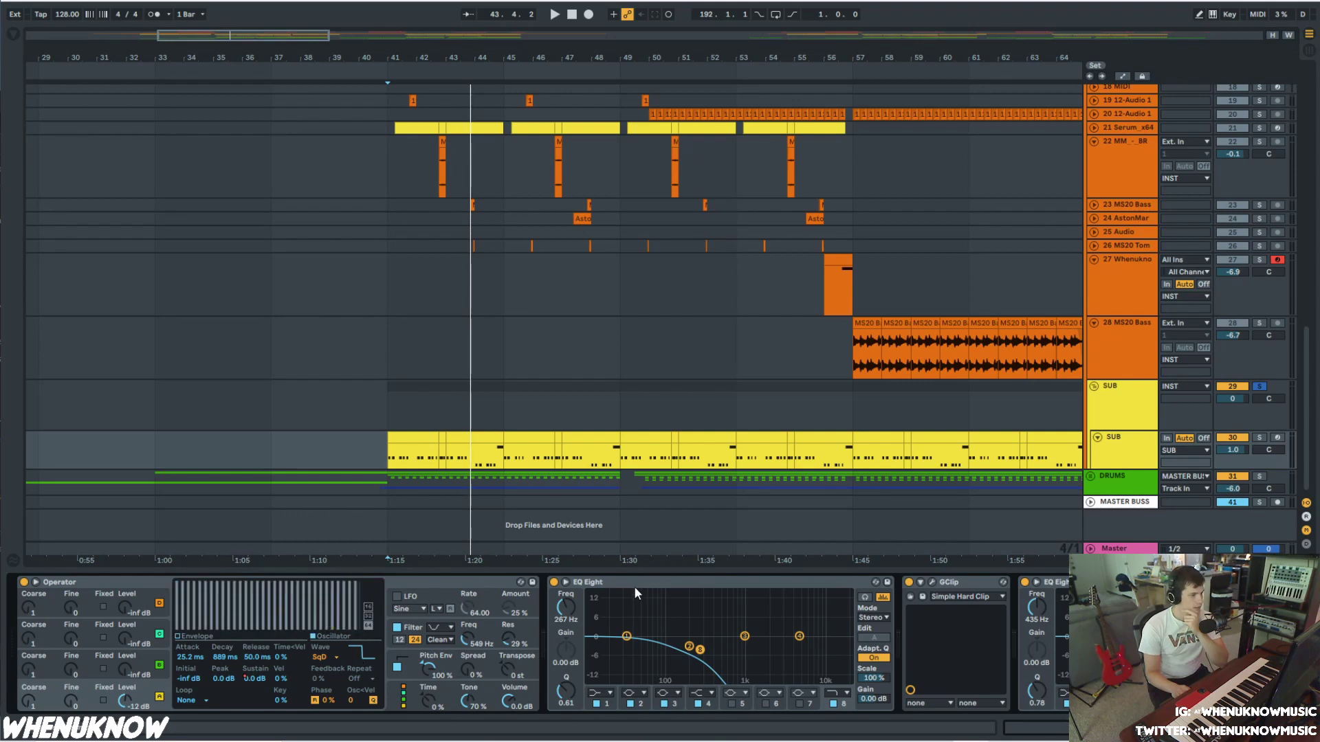
pyautogui.click(932, 582)
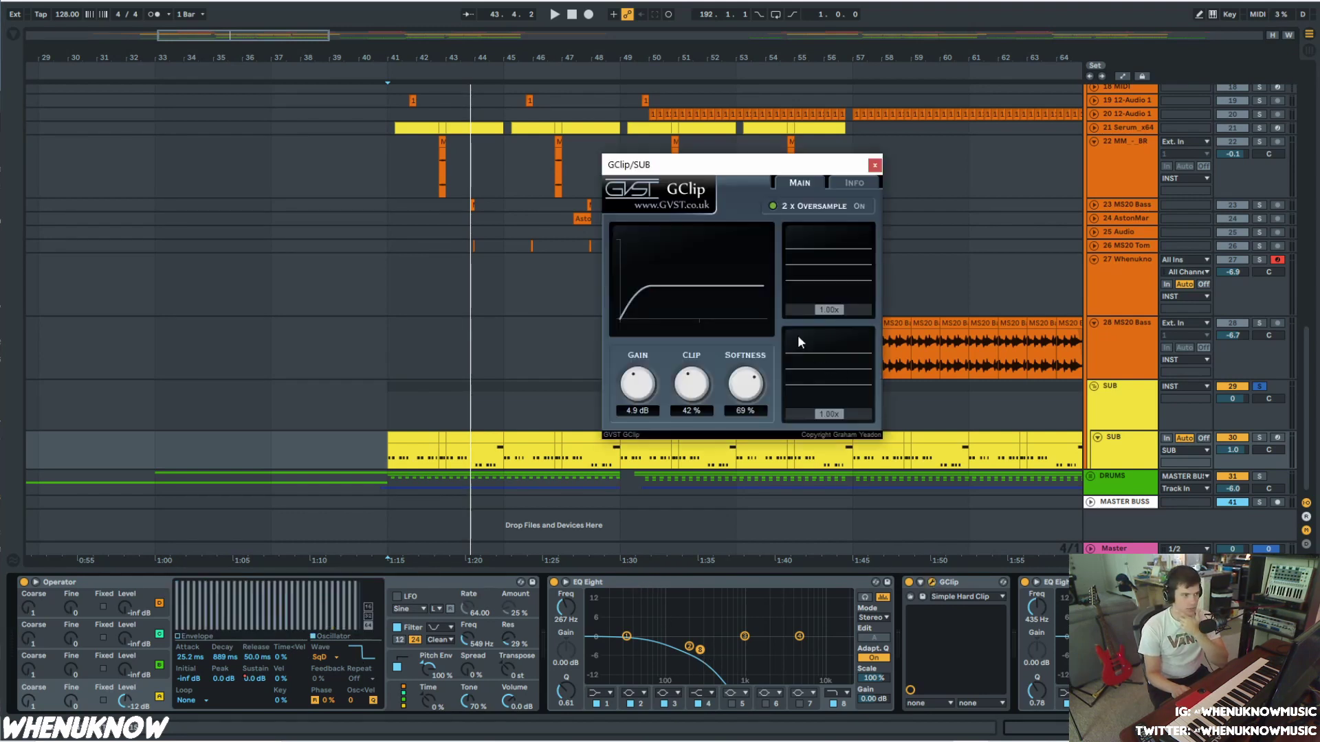
pyautogui.click(875, 165)
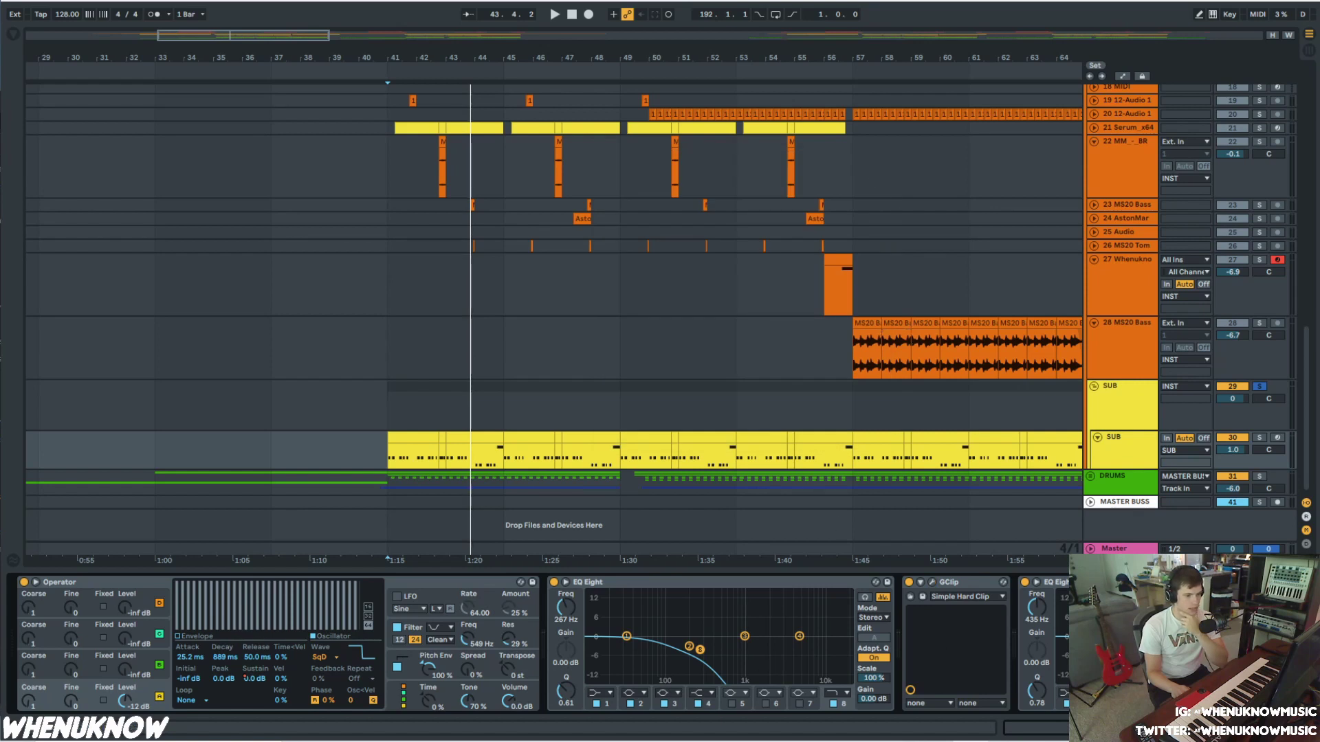
# - Solo the SUB track, play it from bar 41, stop, and fold the SUB group to display its sidechain compressor
pyautogui.hscroll(2, 642, 644)
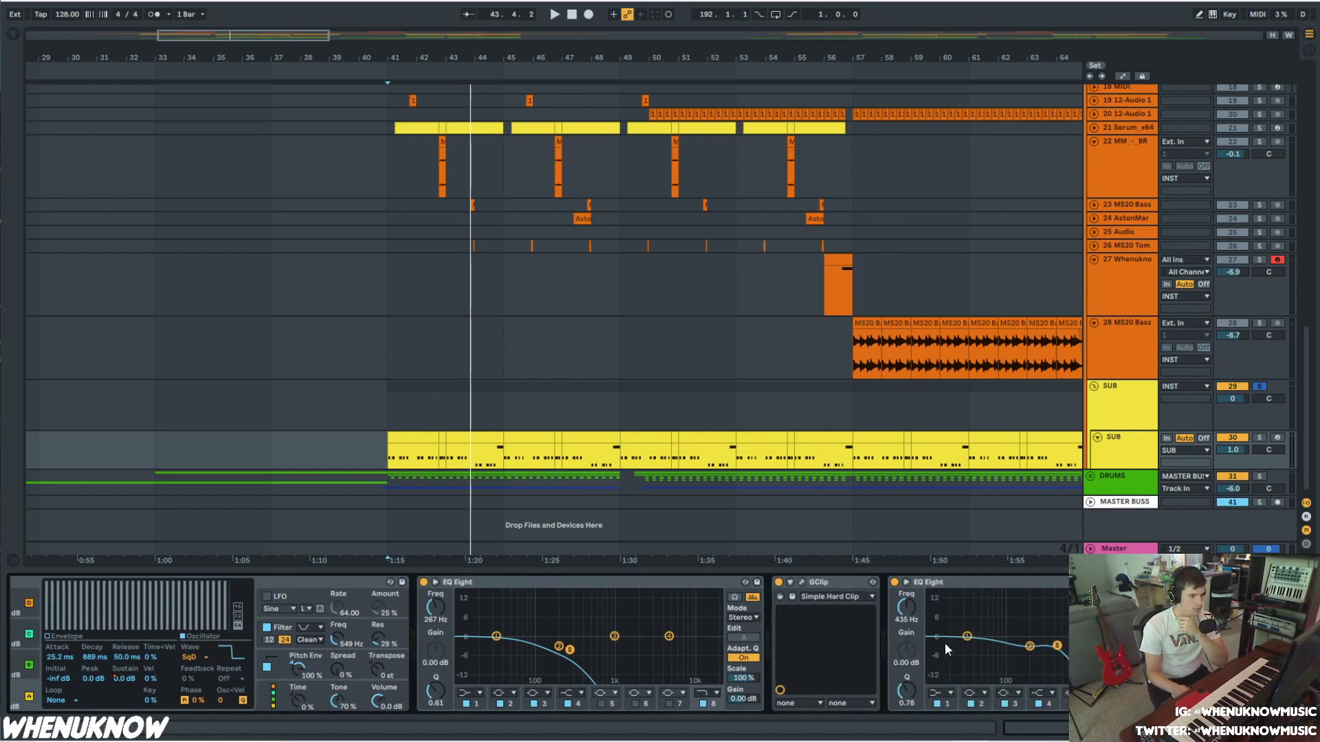
pyautogui.click(414, 438)
pyautogui.press('space')
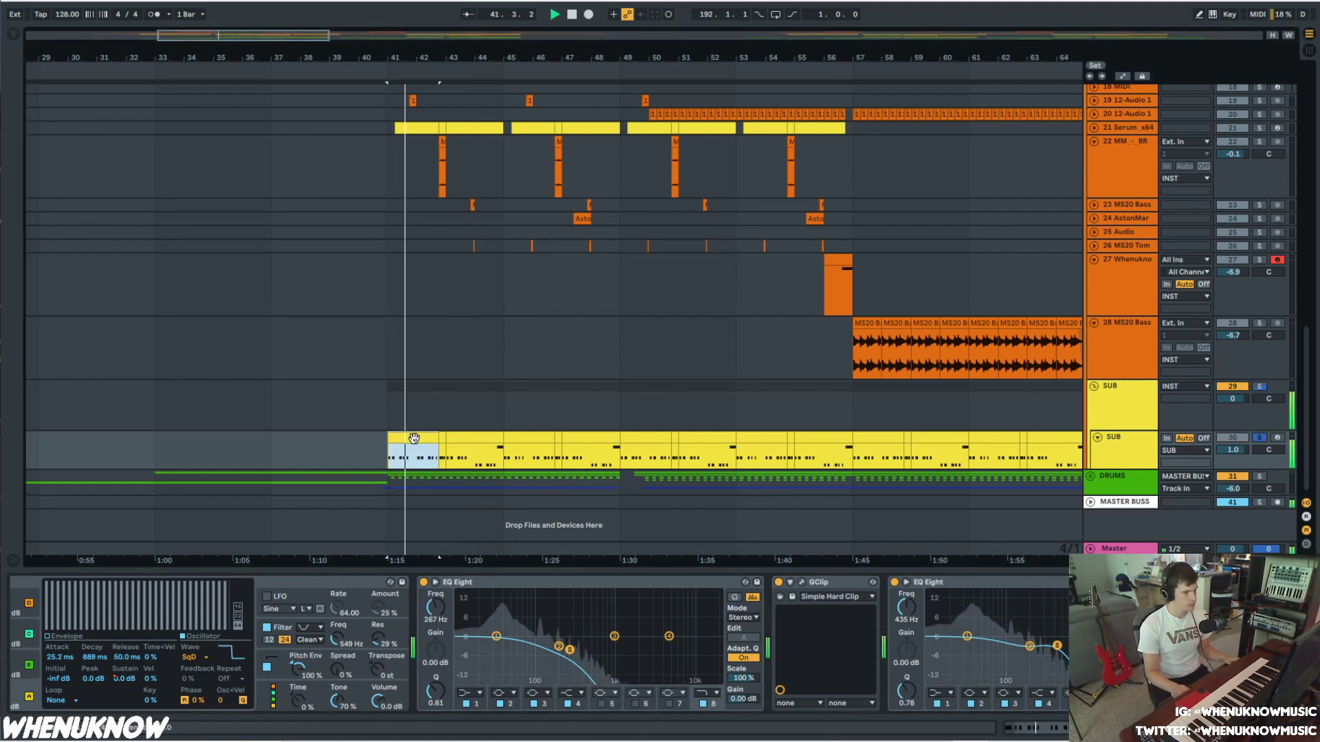
pyautogui.press('space')
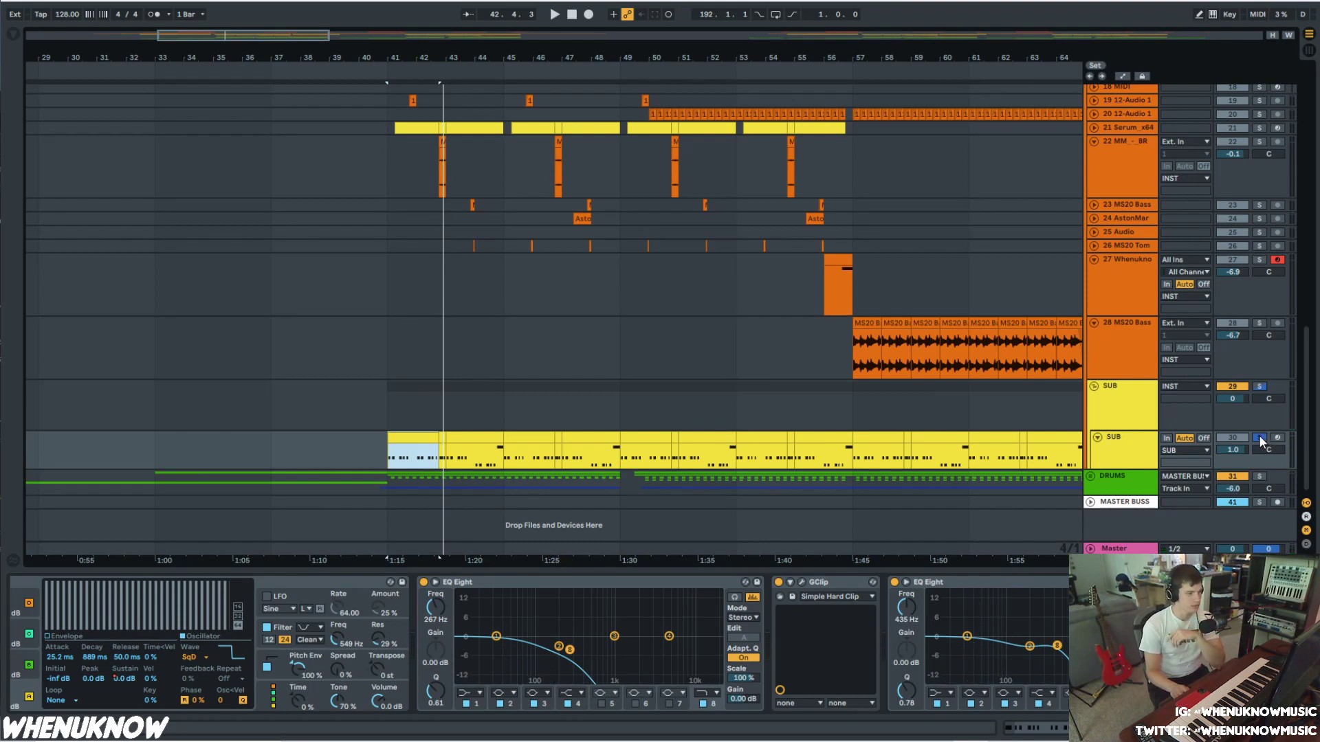
pyautogui.click(1096, 389)
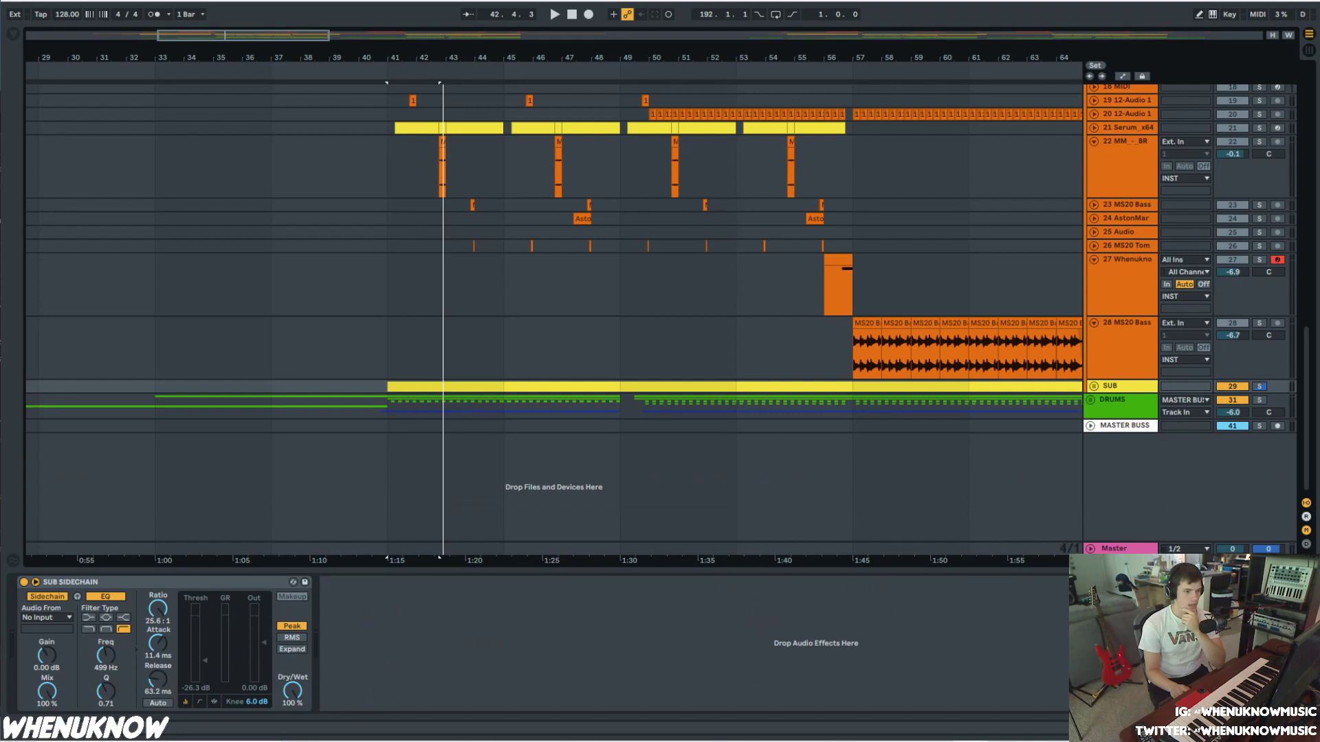
# - Unfold and solo the 12-Audio 1 track numbered 19
pyautogui.scroll(8, 826, 286)
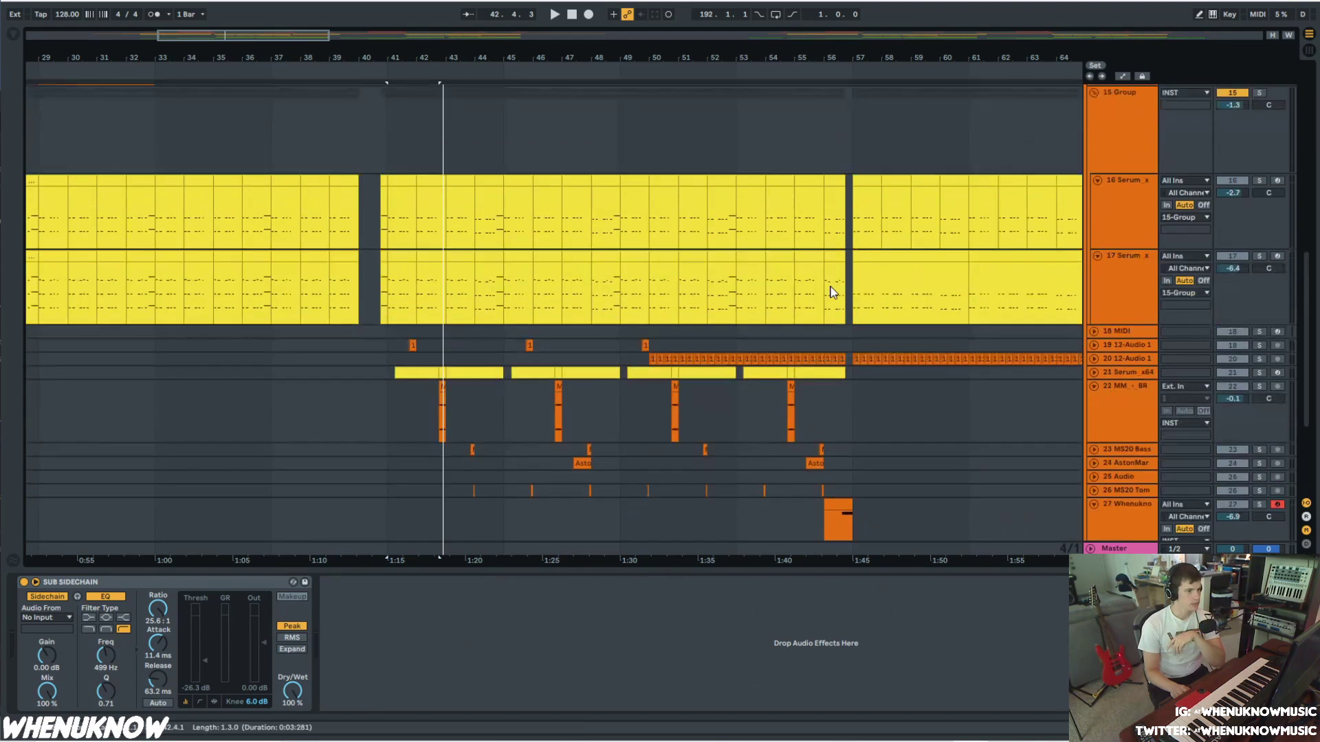
pyautogui.scroll(-3, 756, 309)
pyautogui.click(413, 259)
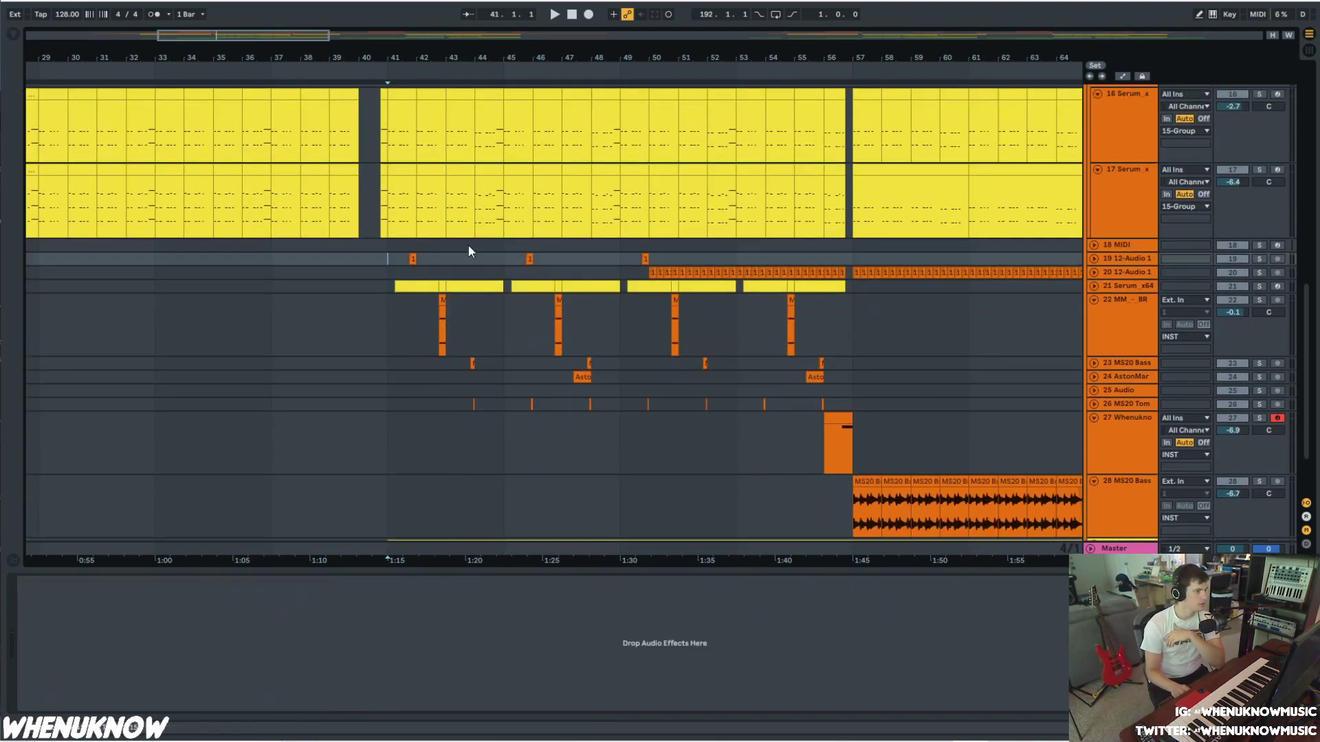
pyautogui.click(1094, 258)
pyautogui.scroll(3, 548, 330)
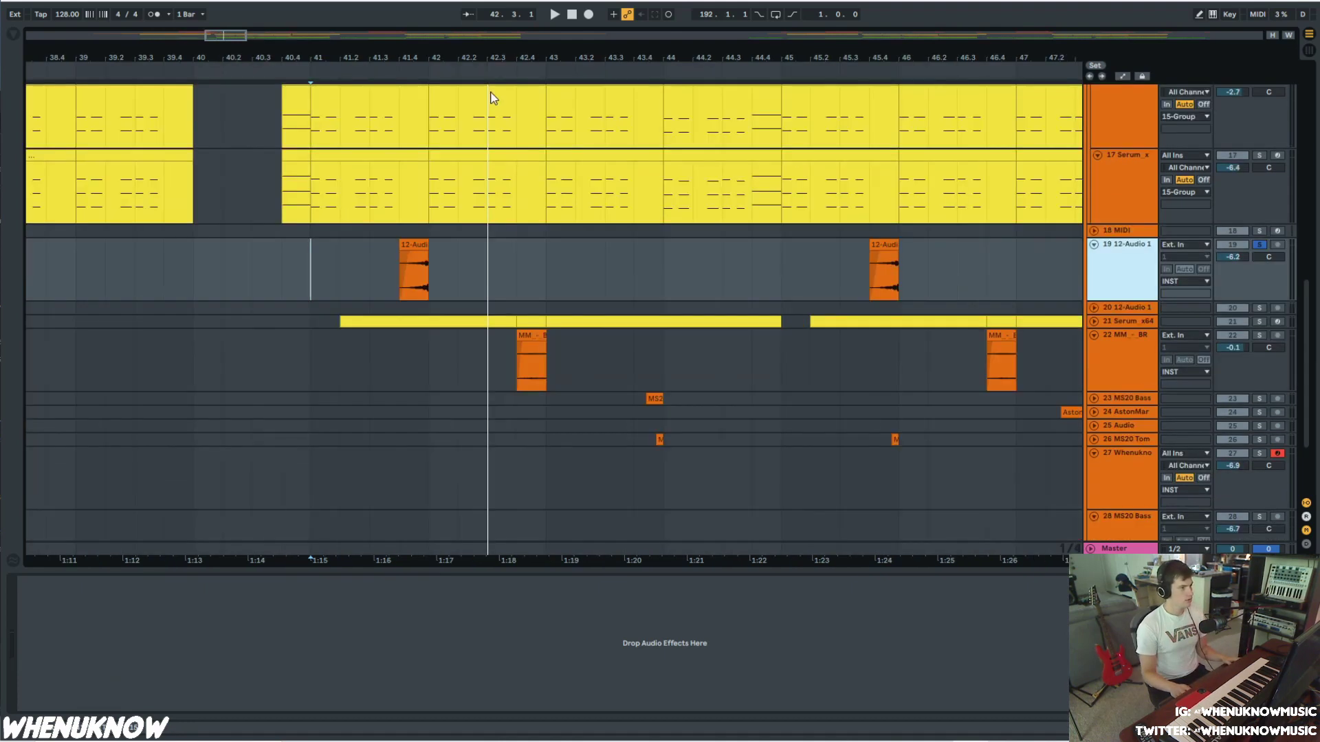
# - Play track 19's first clip from bar 41.4 in solo, unsolo the track, and replay the passage with the full mix
pyautogui.moveTo(492, 97); pyautogui.dragTo(403, 88)
pyautogui.scroll(-2, 403, 88)
pyautogui.moveTo(388, 171); pyautogui.dragTo(389, 228)
pyautogui.click(349, 335)
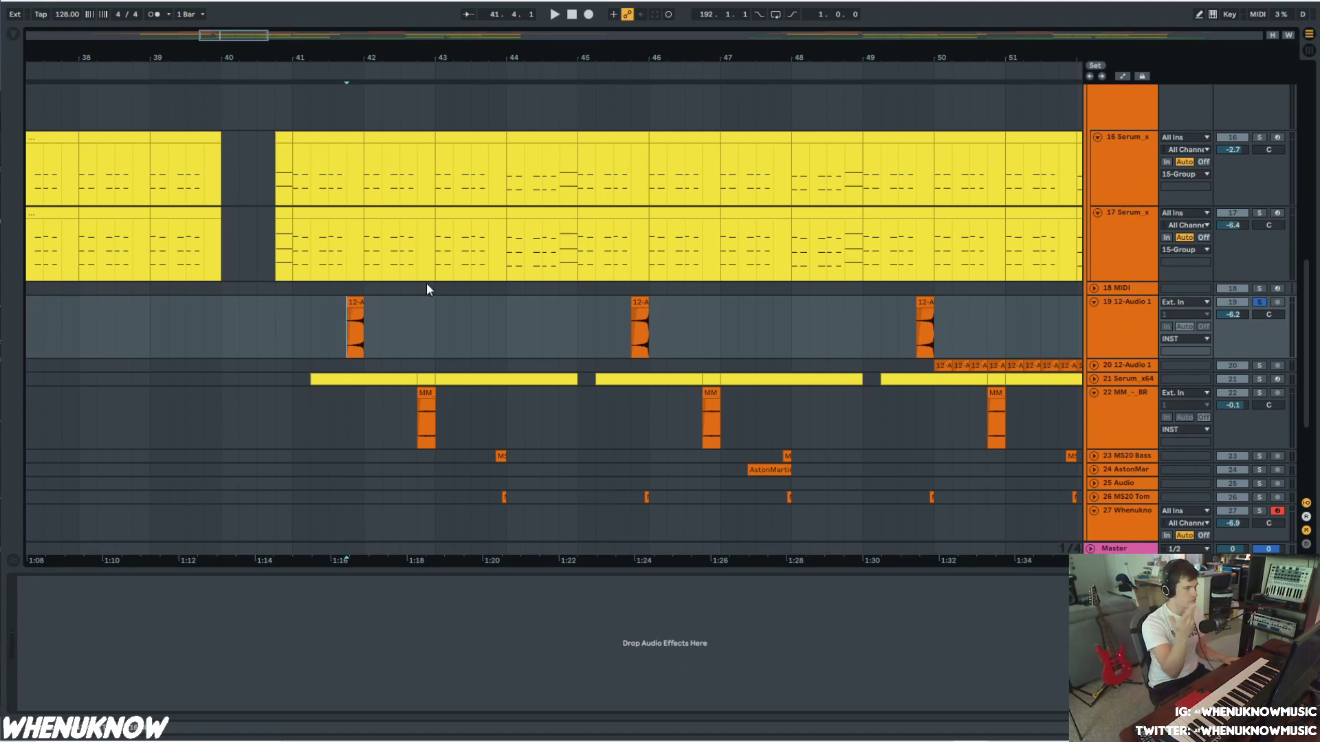
pyautogui.press('space')
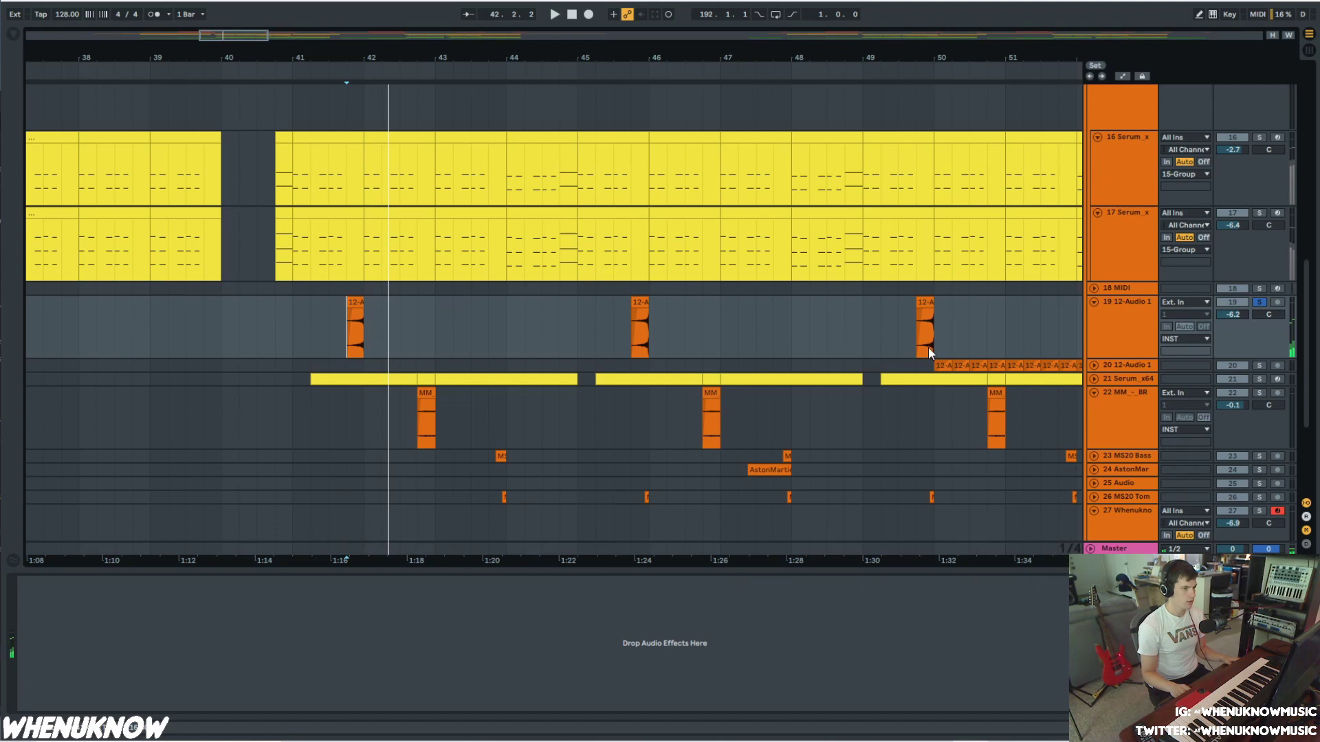
pyautogui.click(1258, 303)
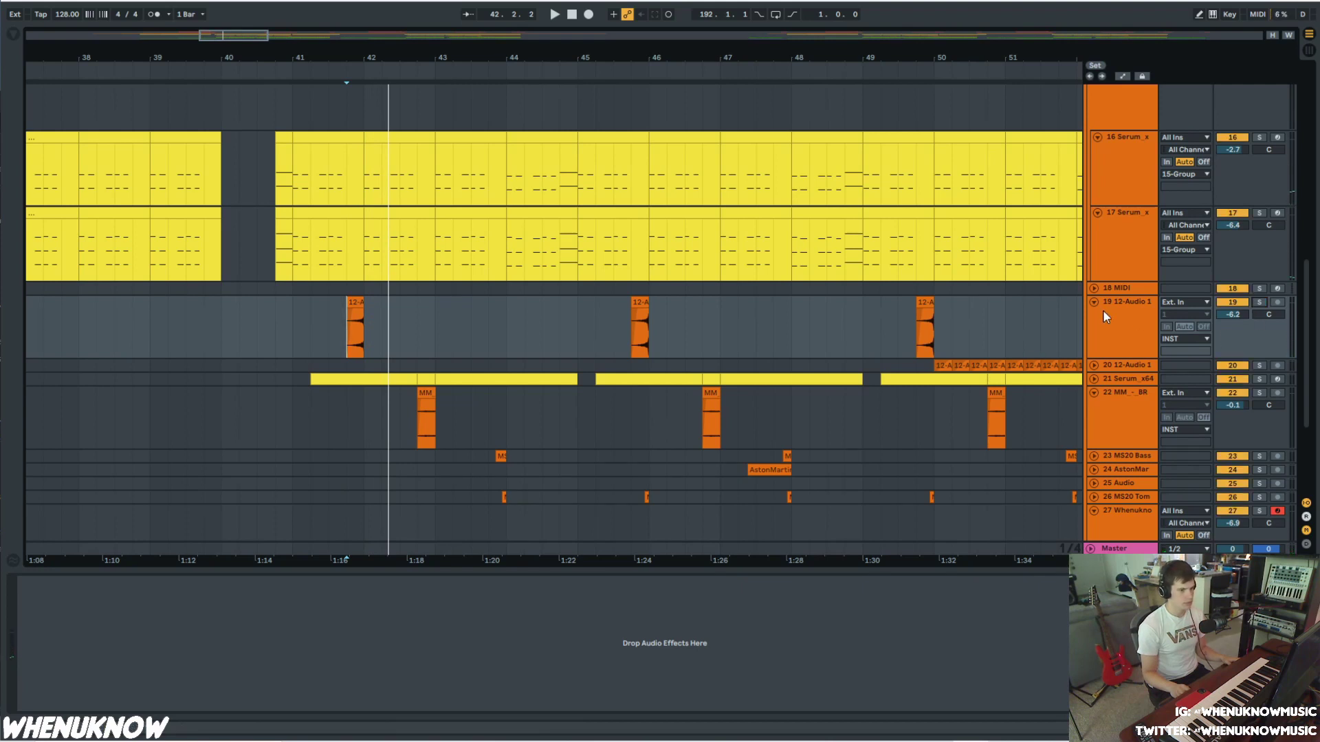
pyautogui.press('space')
pyautogui.press('space')
# - Unfold the Serum_x64 track numbered 21, display its device chain, and solo it
pyautogui.click(349, 398)
pyautogui.click(1094, 379)
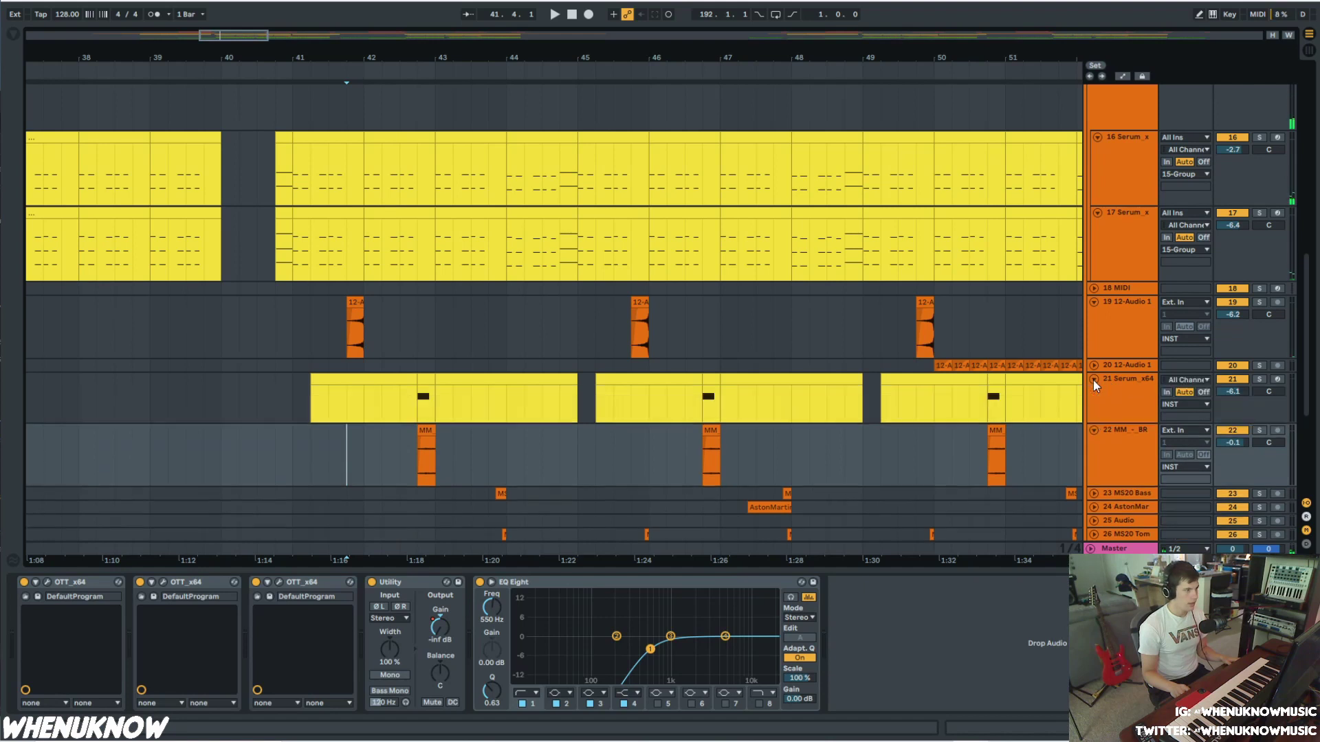
pyautogui.click(417, 407)
pyautogui.scroll(-2, 1108, 377)
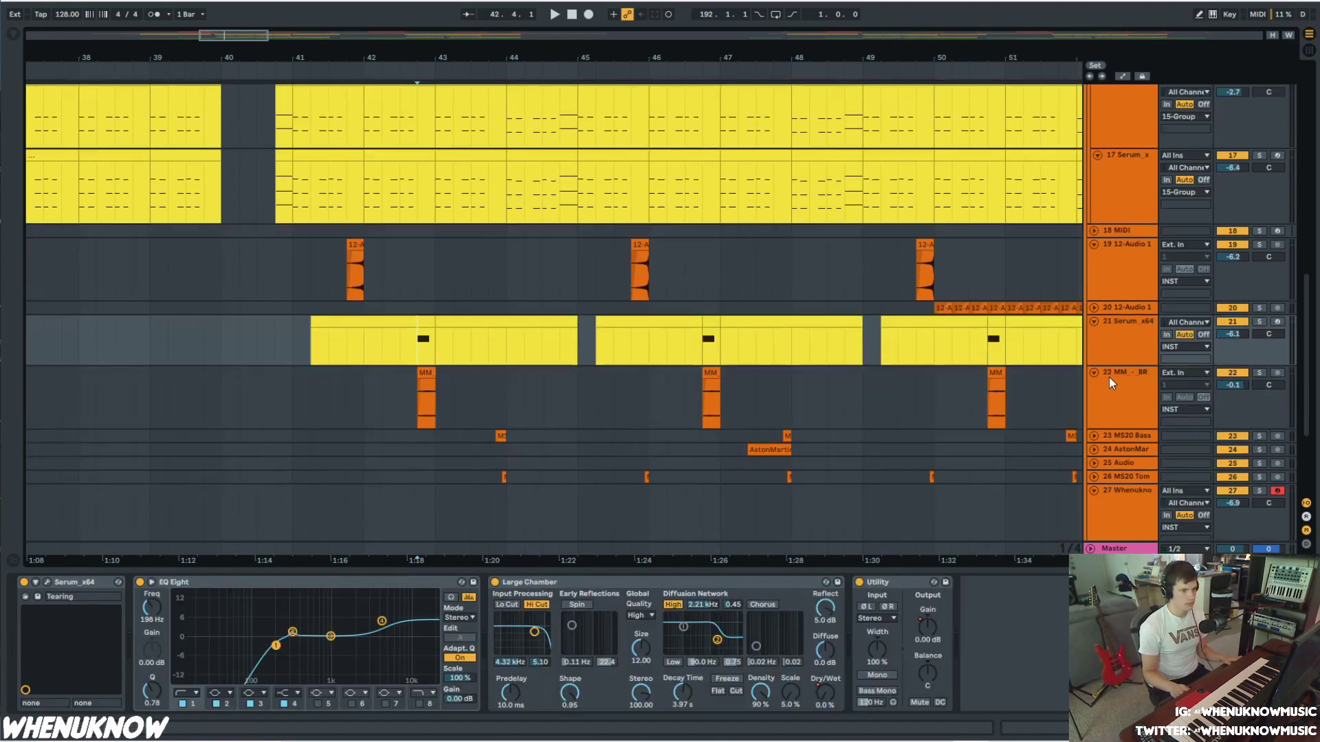
pyautogui.click(1262, 322)
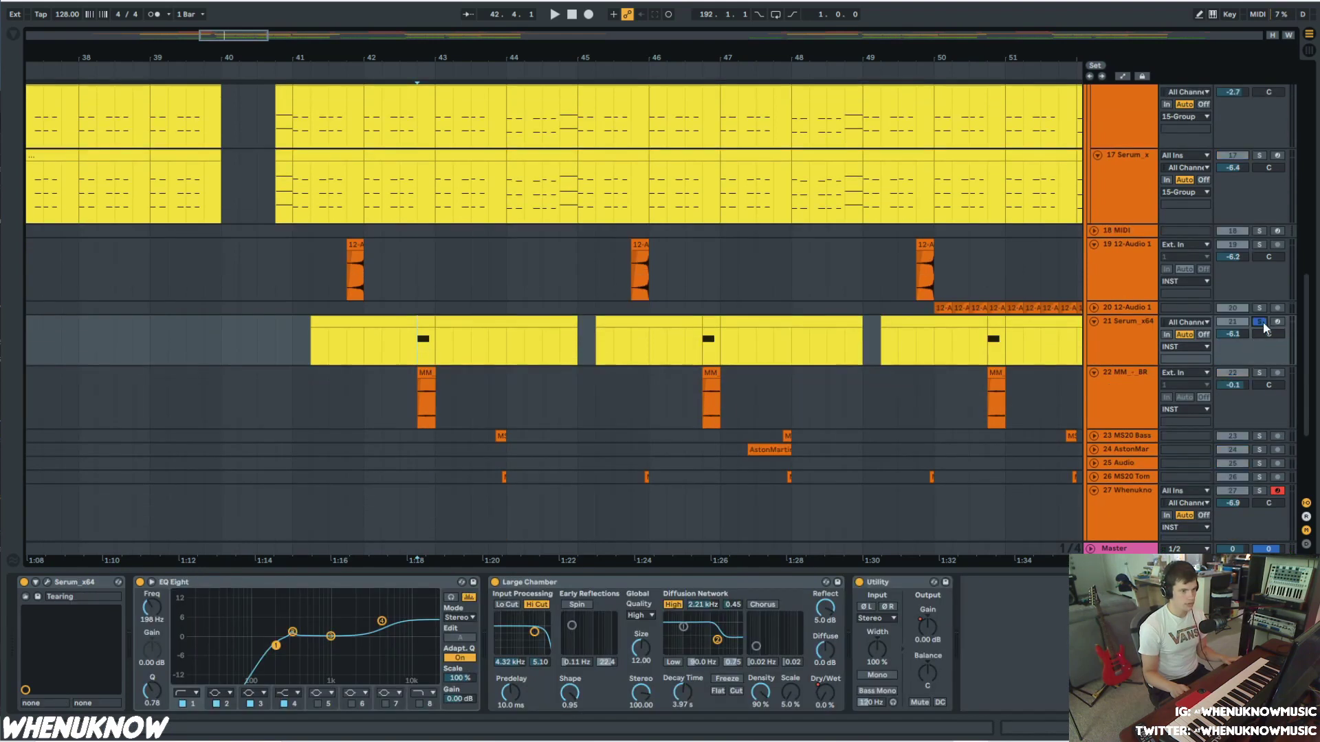
# - Inspect the Serum oscillator settings on track 21 and close the plugin window
pyautogui.click(1141, 347)
pyautogui.click(46, 582)
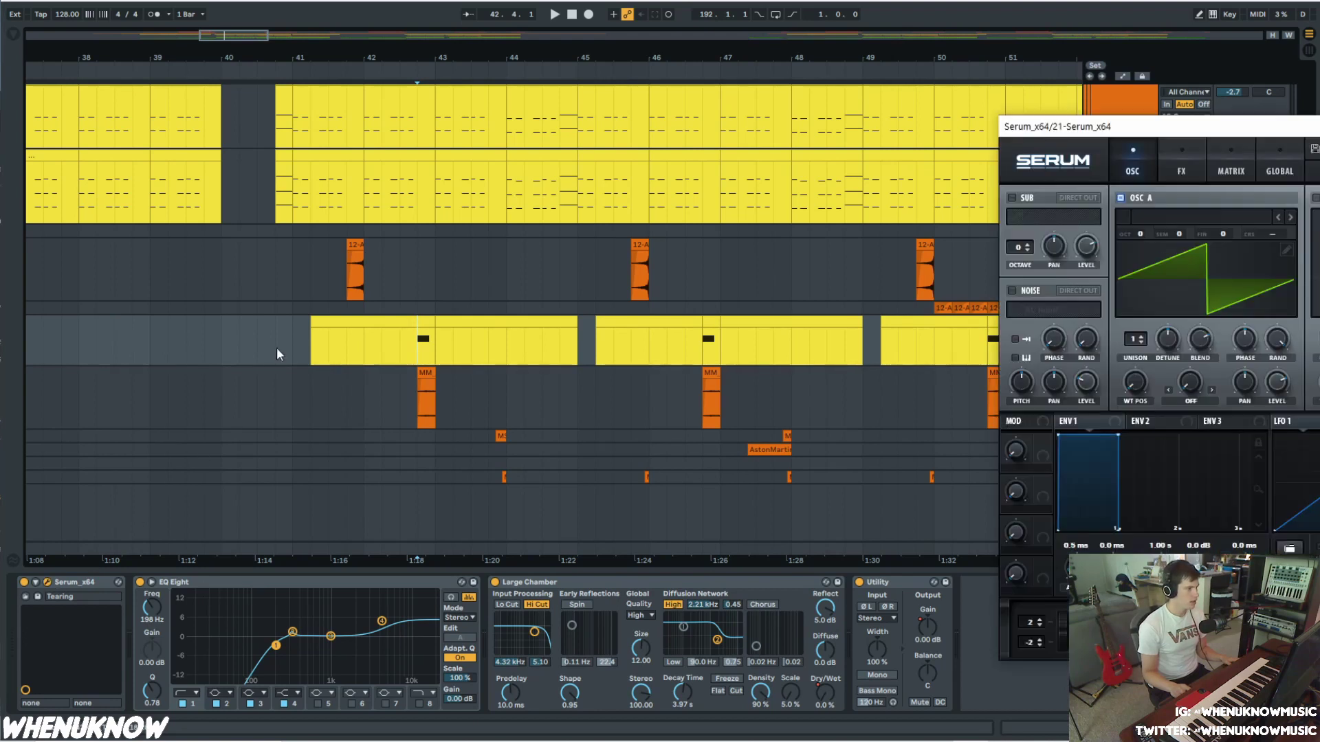
pyautogui.click(1318, 126)
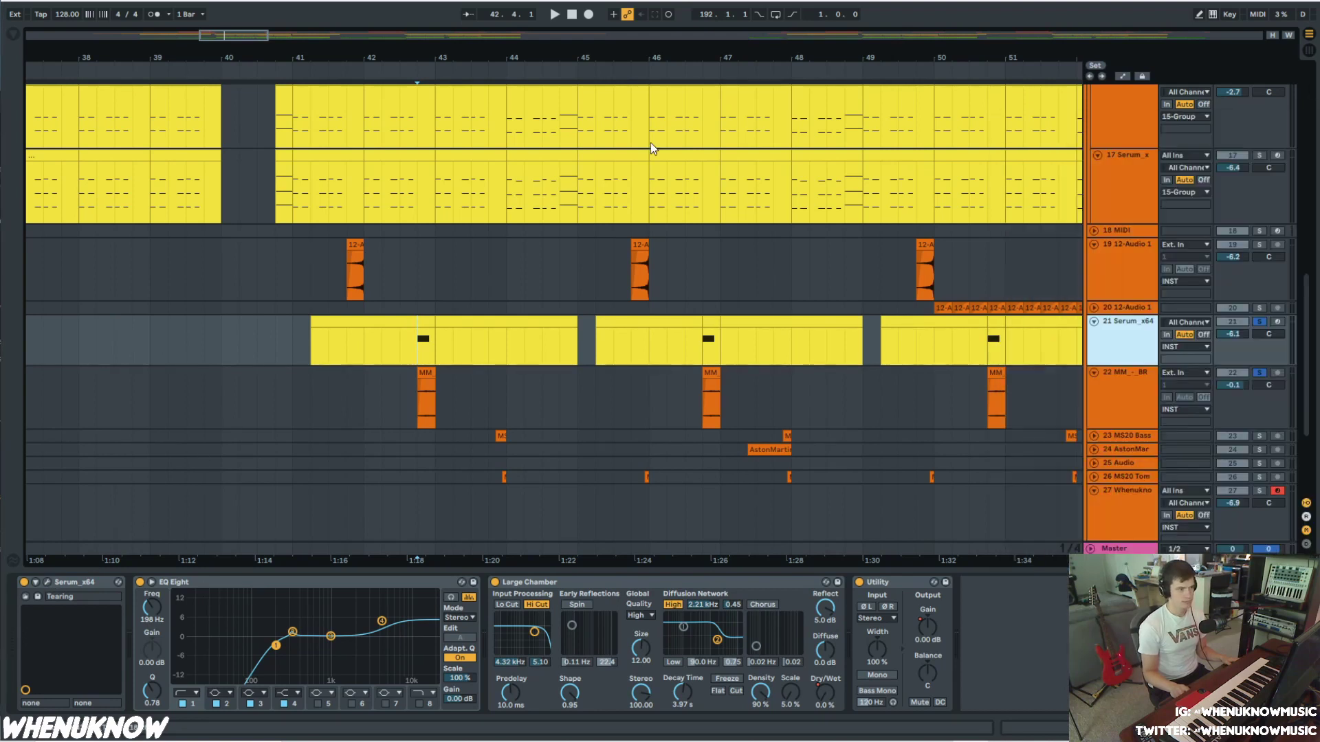
# - Play the first clip of track 22 in solo from bar 42.4 and stop
pyautogui.click(416, 351)
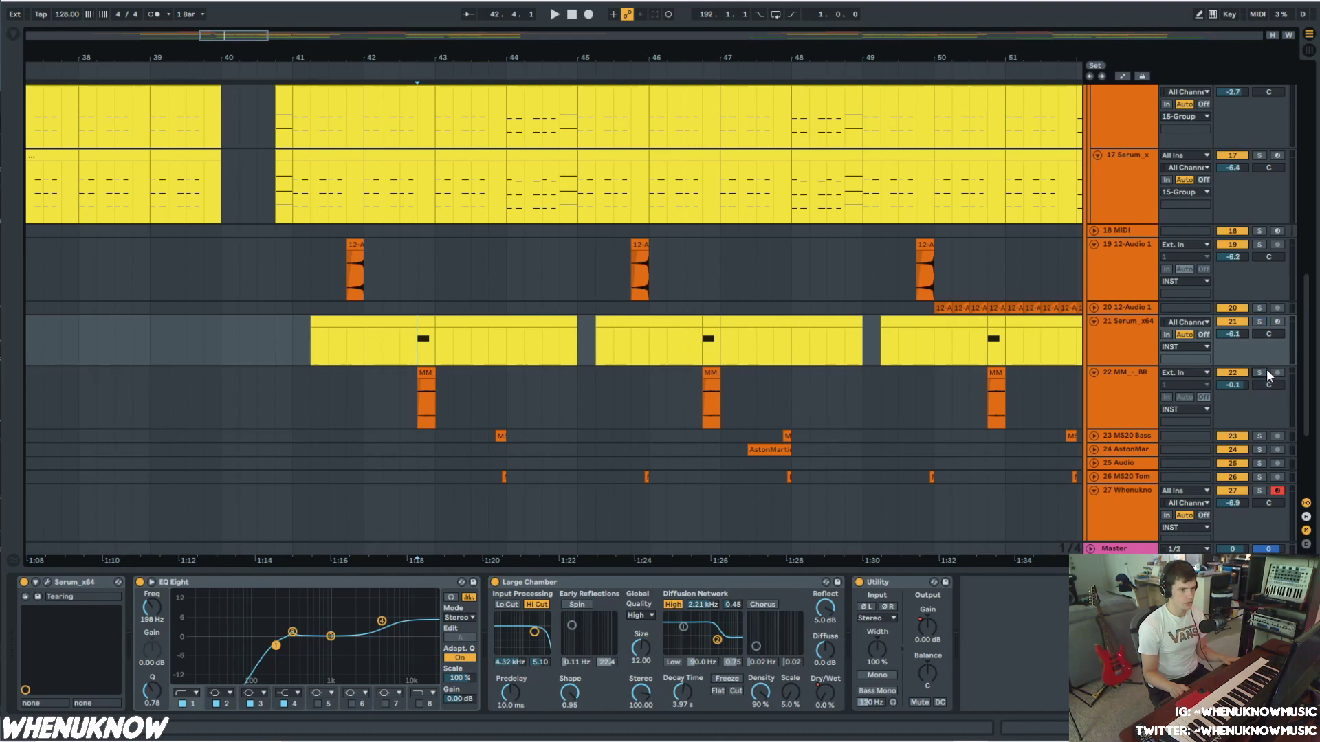
pyautogui.press('space')
pyautogui.press('space')
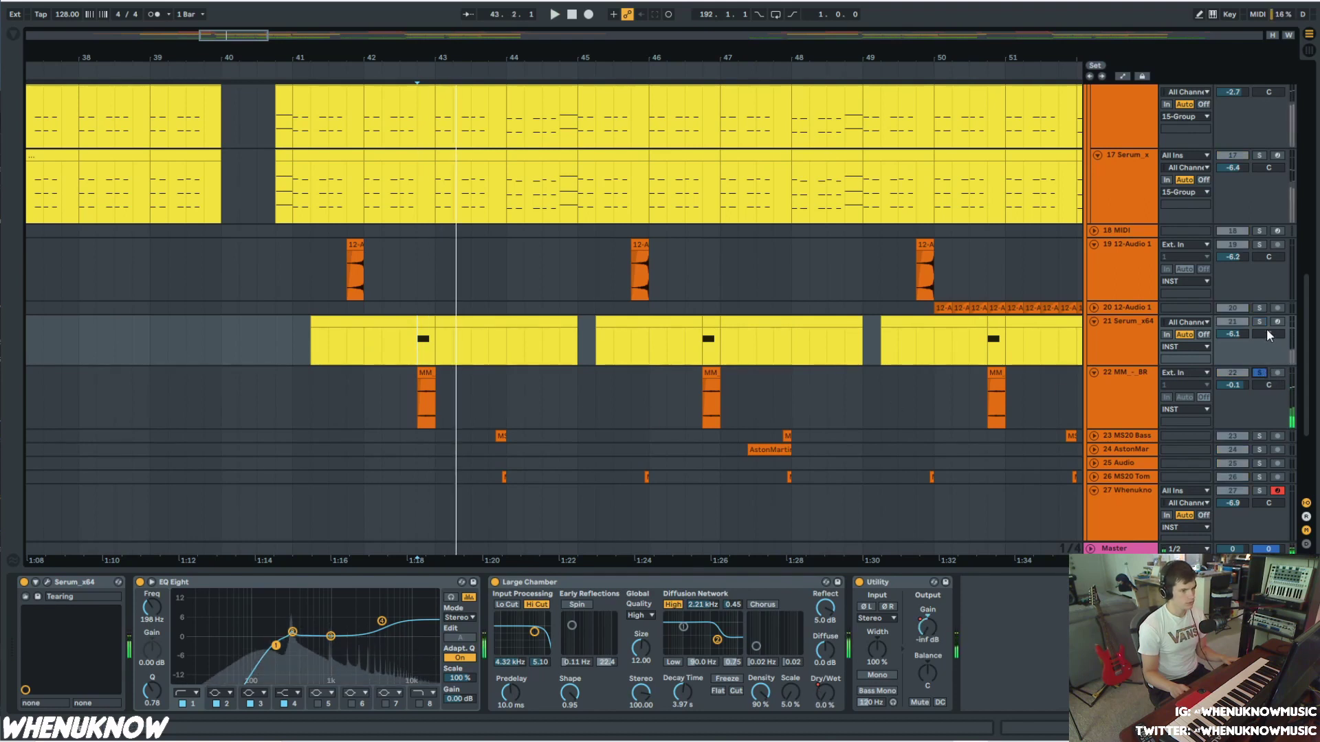
# - Solo track 21 together with track 22, play both from bar 42.4, and unsolo them to compare with the full mix
pyautogui.click(1263, 323)
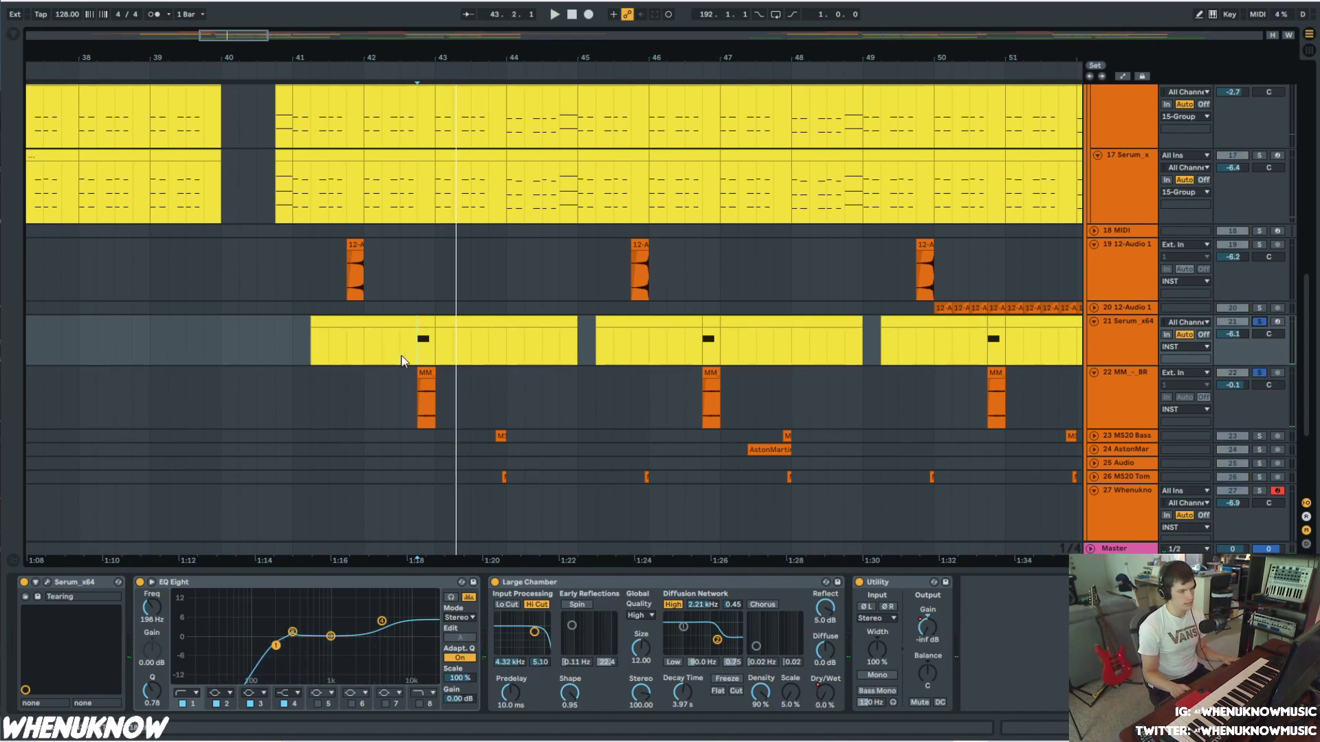
pyautogui.press('space')
pyautogui.press('space')
pyautogui.press('space')
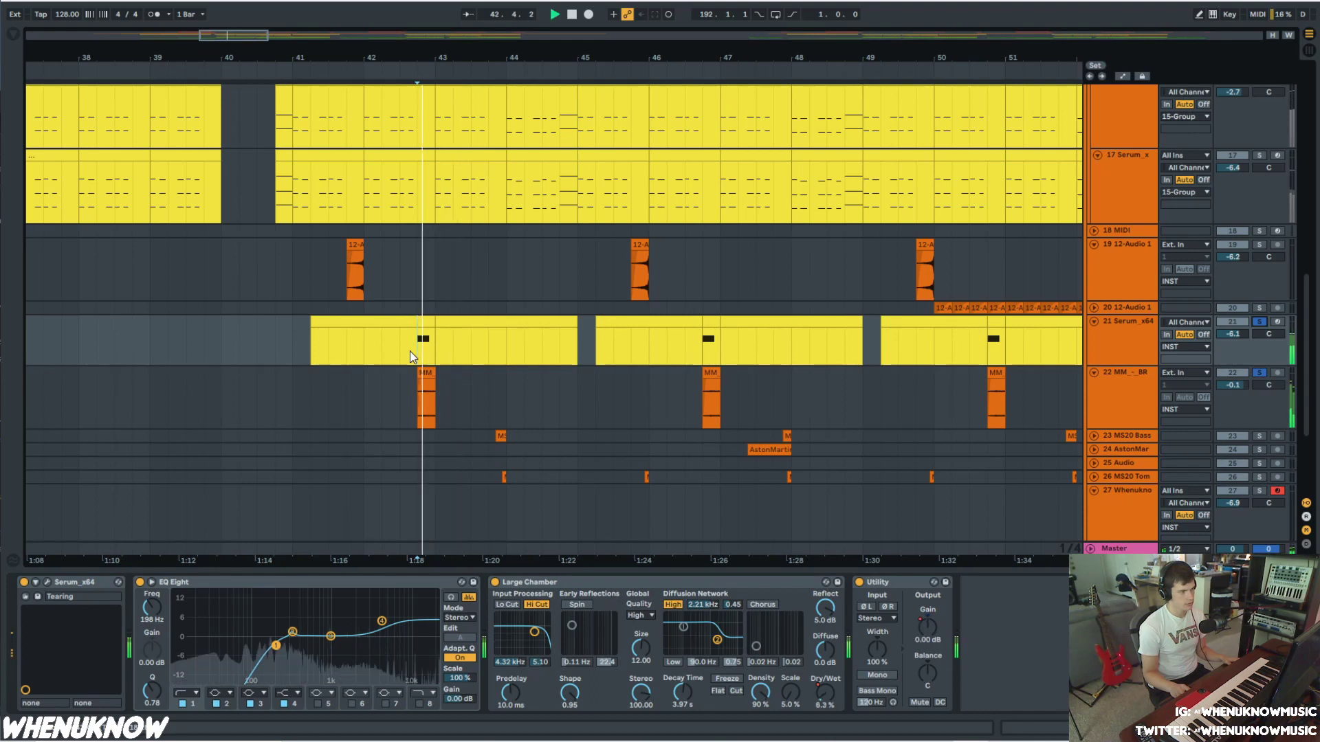
pyautogui.press('space')
pyautogui.press('space')
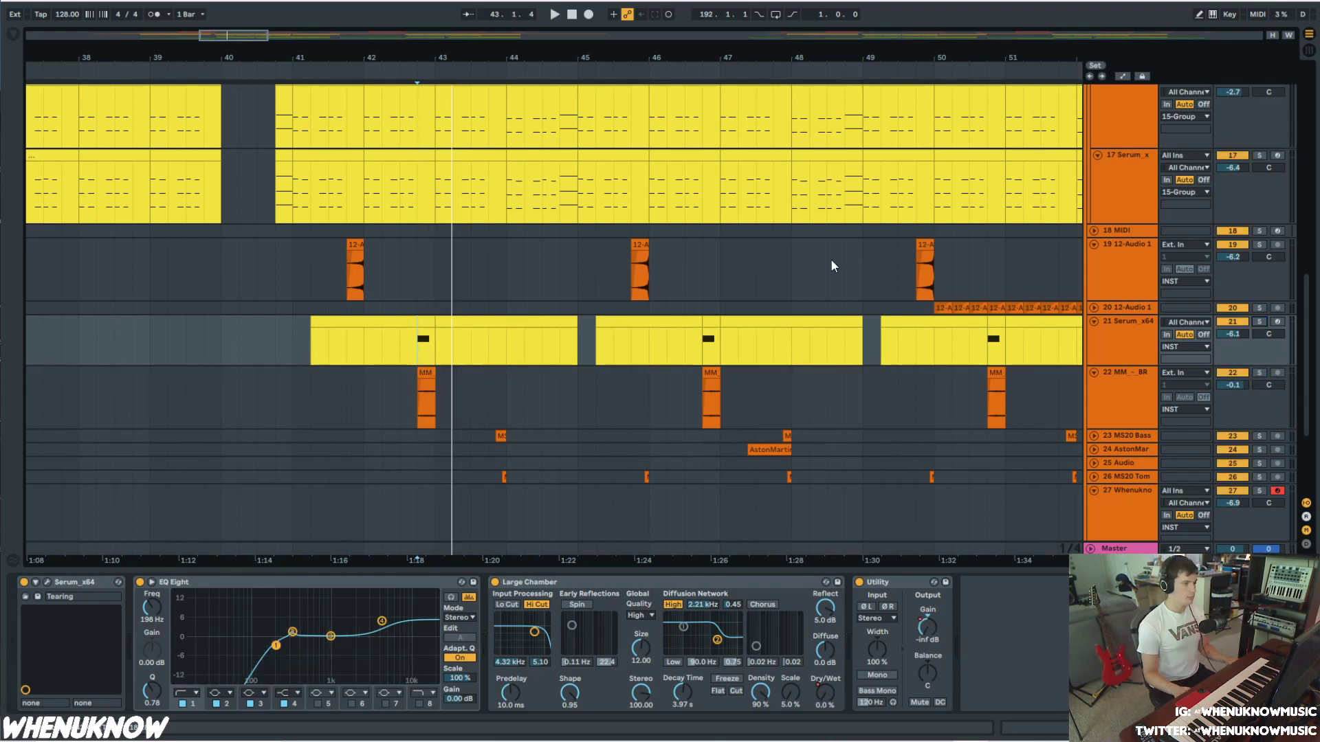
# - Unfold and solo the MS20 Bass track numbered 23, display its Auto Pan effect, and play its first clip from bar 43.4
pyautogui.scroll(-4, 531, 409)
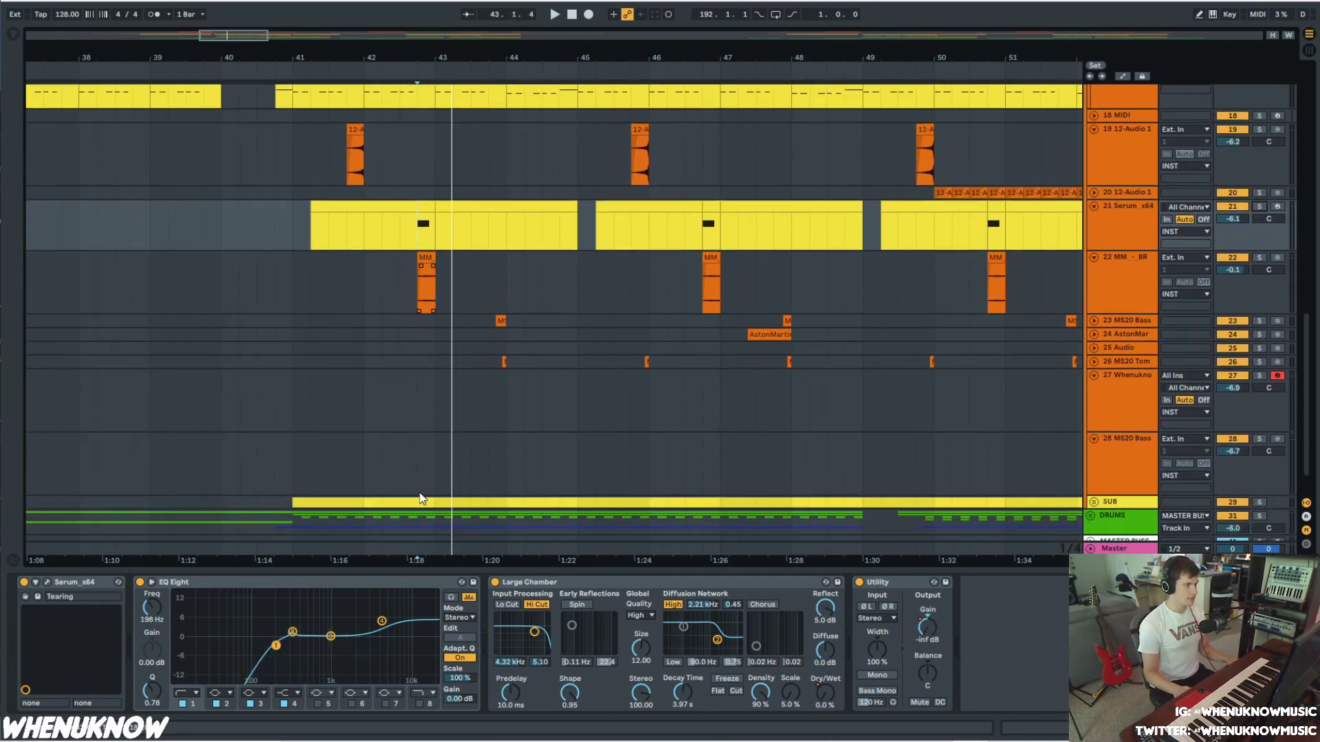
pyautogui.click(493, 336)
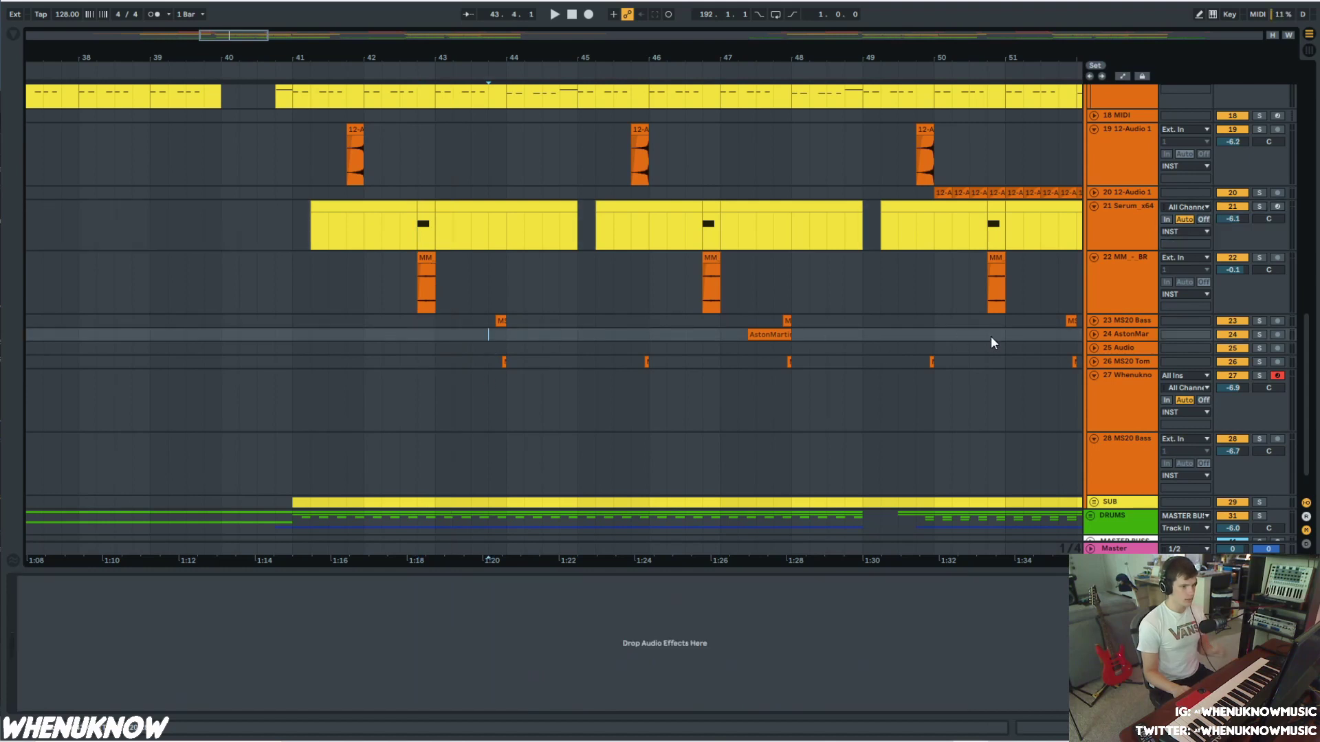
pyautogui.click(1093, 321)
pyautogui.click(489, 339)
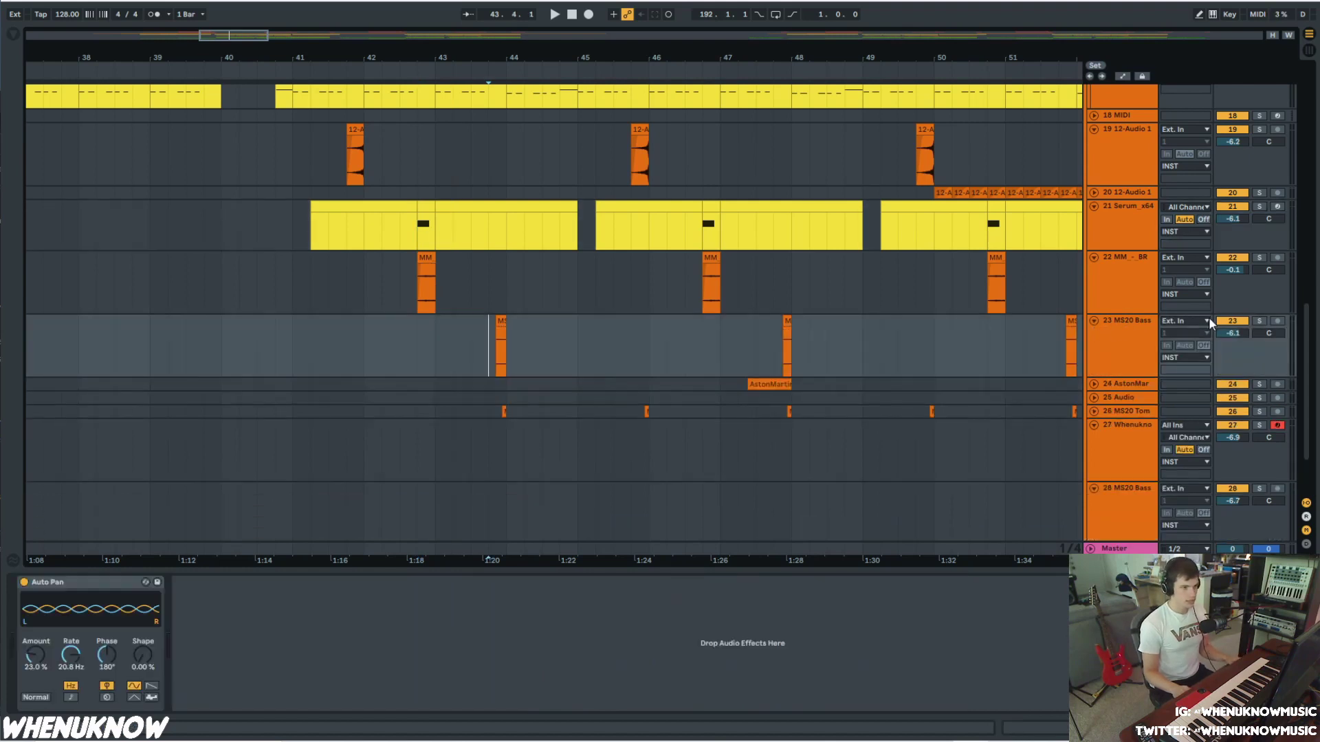
pyautogui.click(1260, 321)
pyautogui.press('space')
pyautogui.press('space')
pyautogui.press('space')
pyautogui.press('space')
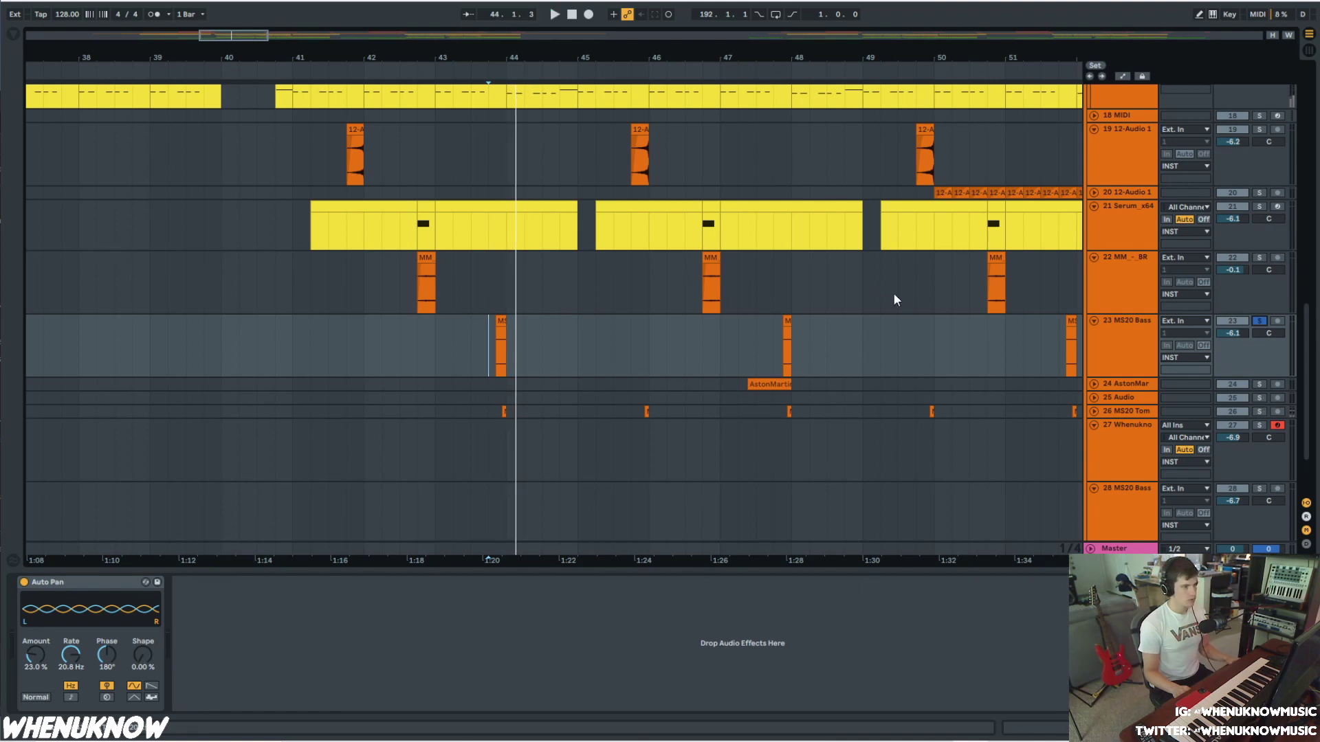
# - Display the EQ Eight of MS20 Tom track 26, solo and unfold the track, and play its first hit from bar 43.4
pyautogui.click(490, 412)
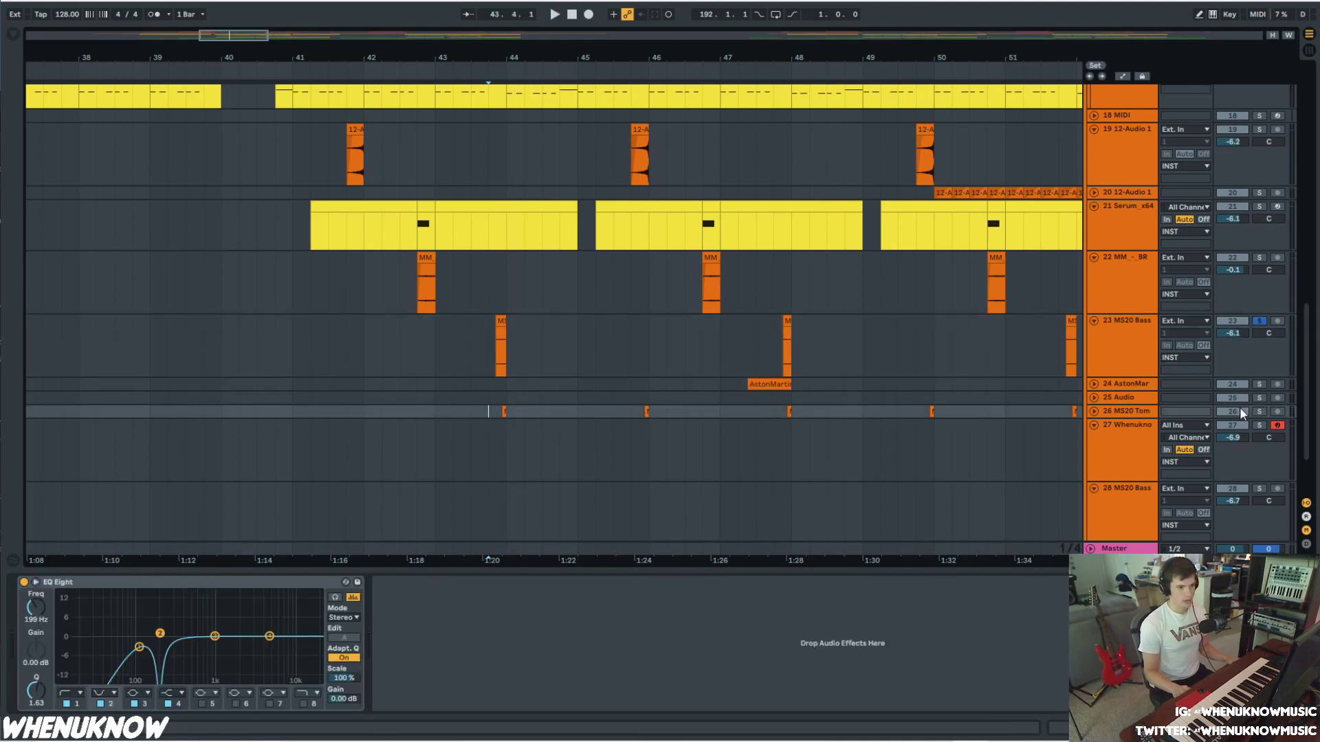
pyautogui.click(1259, 411)
pyautogui.click(1094, 412)
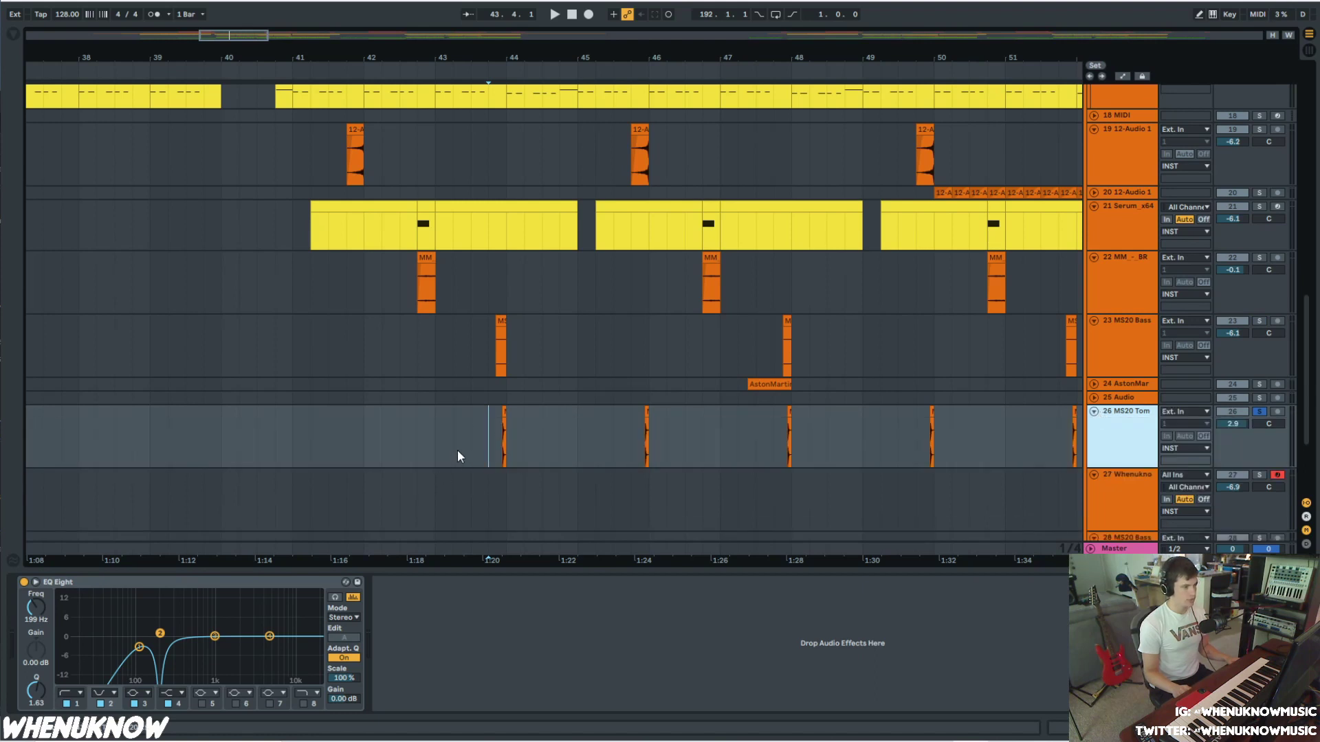
pyautogui.press('space')
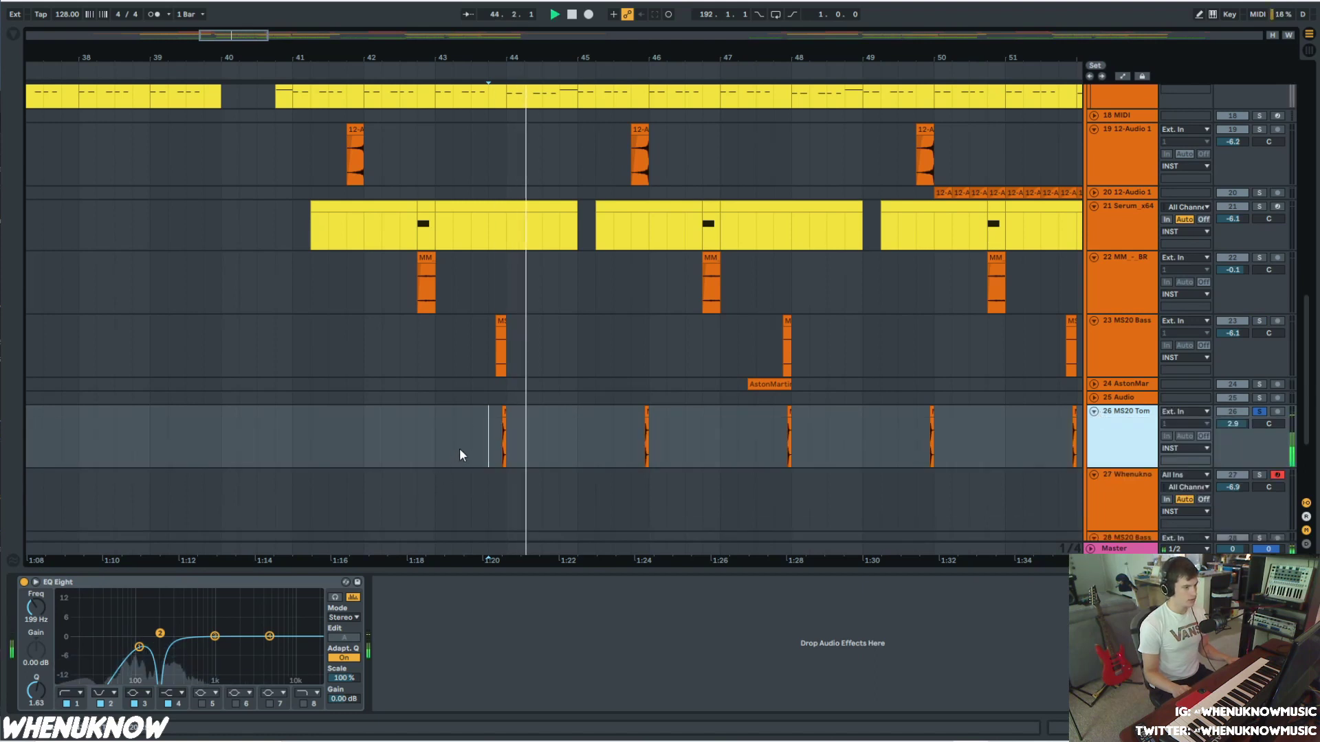
pyautogui.press('space')
pyautogui.press('space')
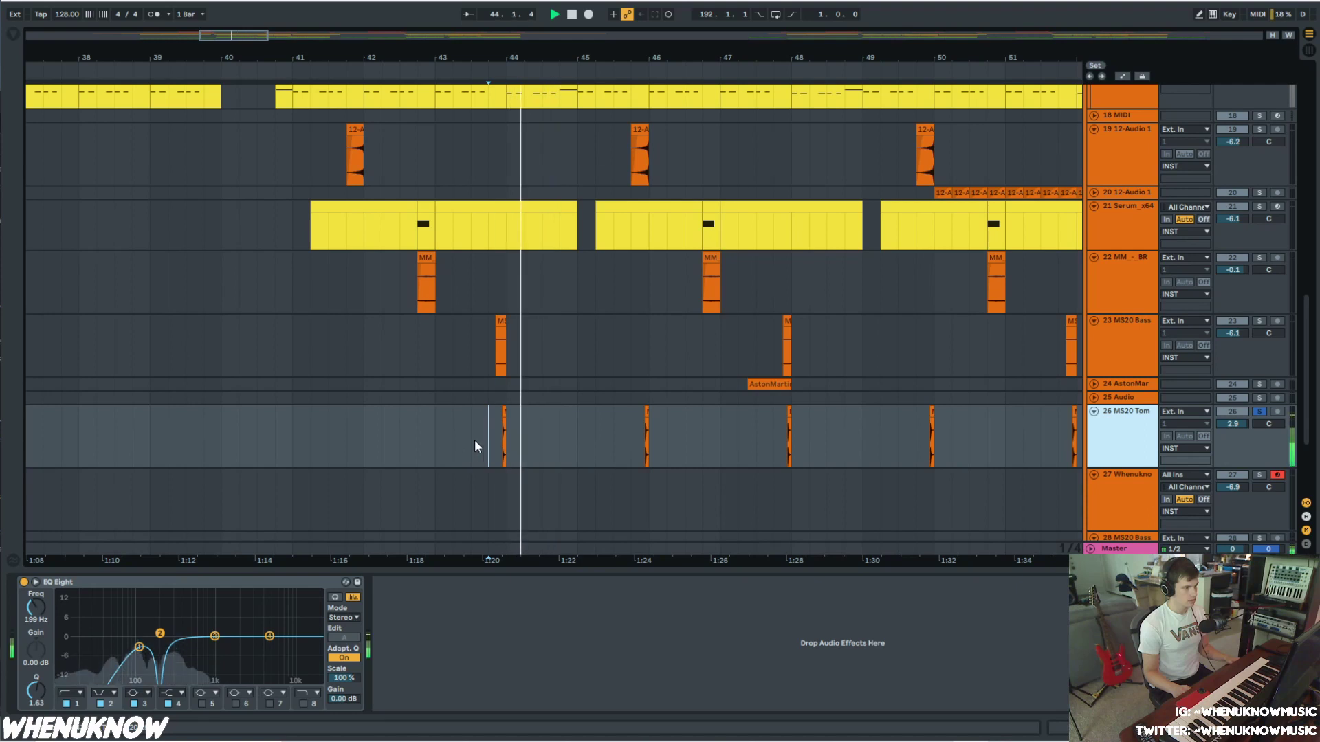
pyautogui.press('space')
# - Unsolo the MS20 Tom track and play the full mix from bar 42.3, restarting at bar 43.4
pyautogui.click(400, 441)
pyautogui.click(1260, 412)
pyautogui.press('space')
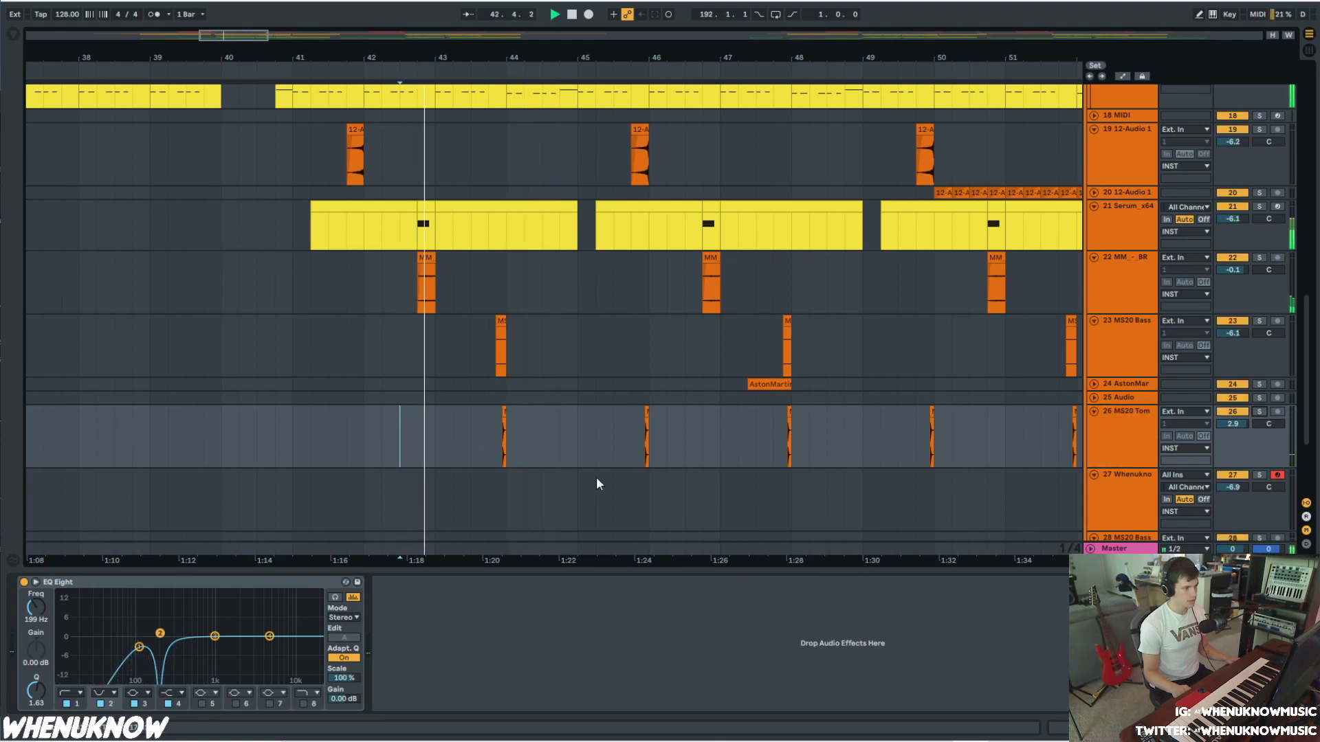
pyautogui.click(492, 440)
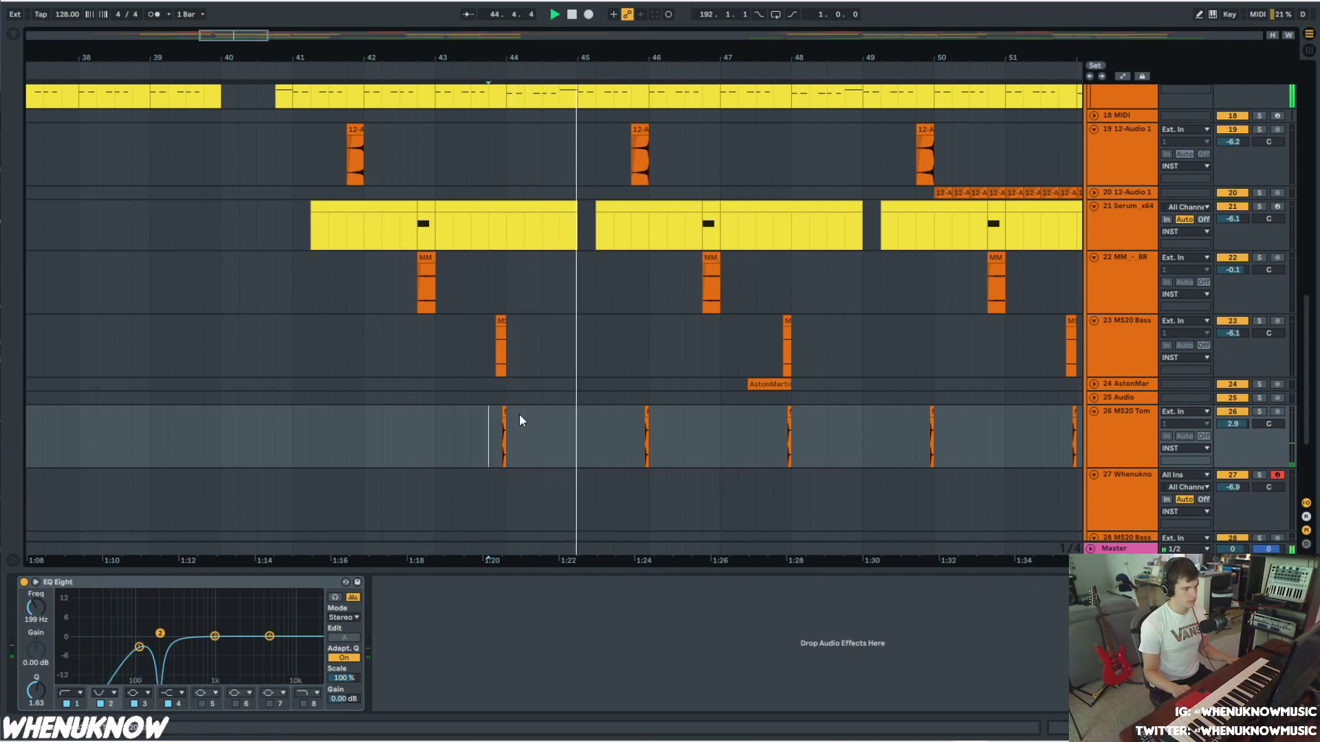
# - Select the AstonMar clip near bar 47 and unfold its track 24
pyautogui.click(756, 398)
pyautogui.moveTo(803, 61); pyautogui.dragTo(480, 50)
pyautogui.scroll(-2, 859, 221)
pyautogui.scroll(-1, 859, 222)
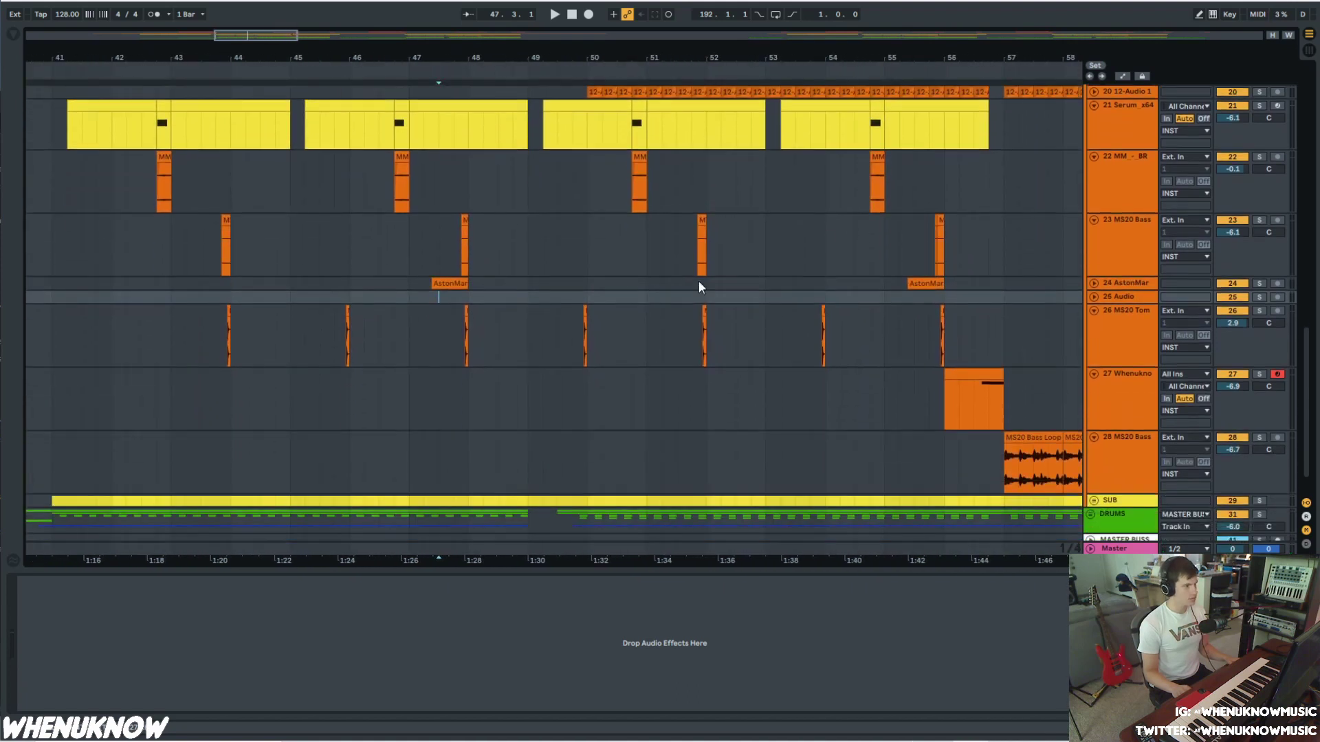
pyautogui.click(438, 286)
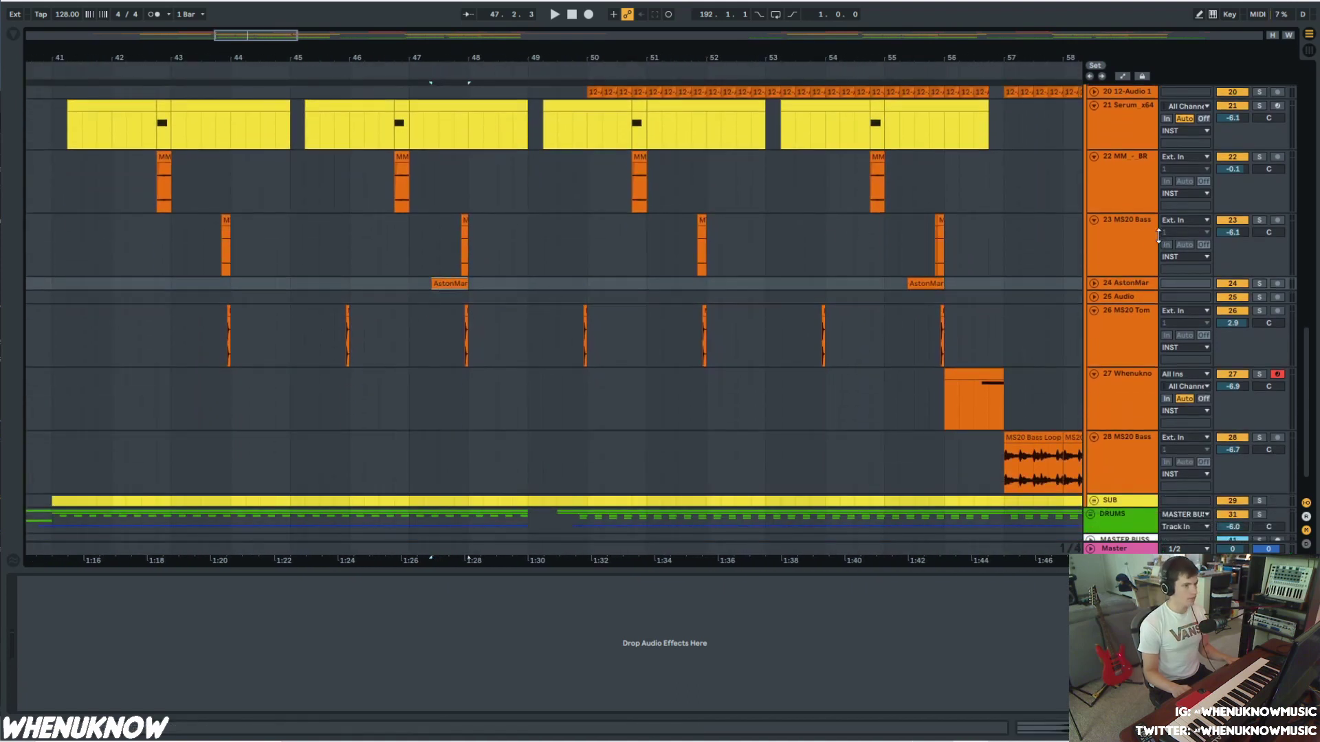
pyautogui.click(1094, 283)
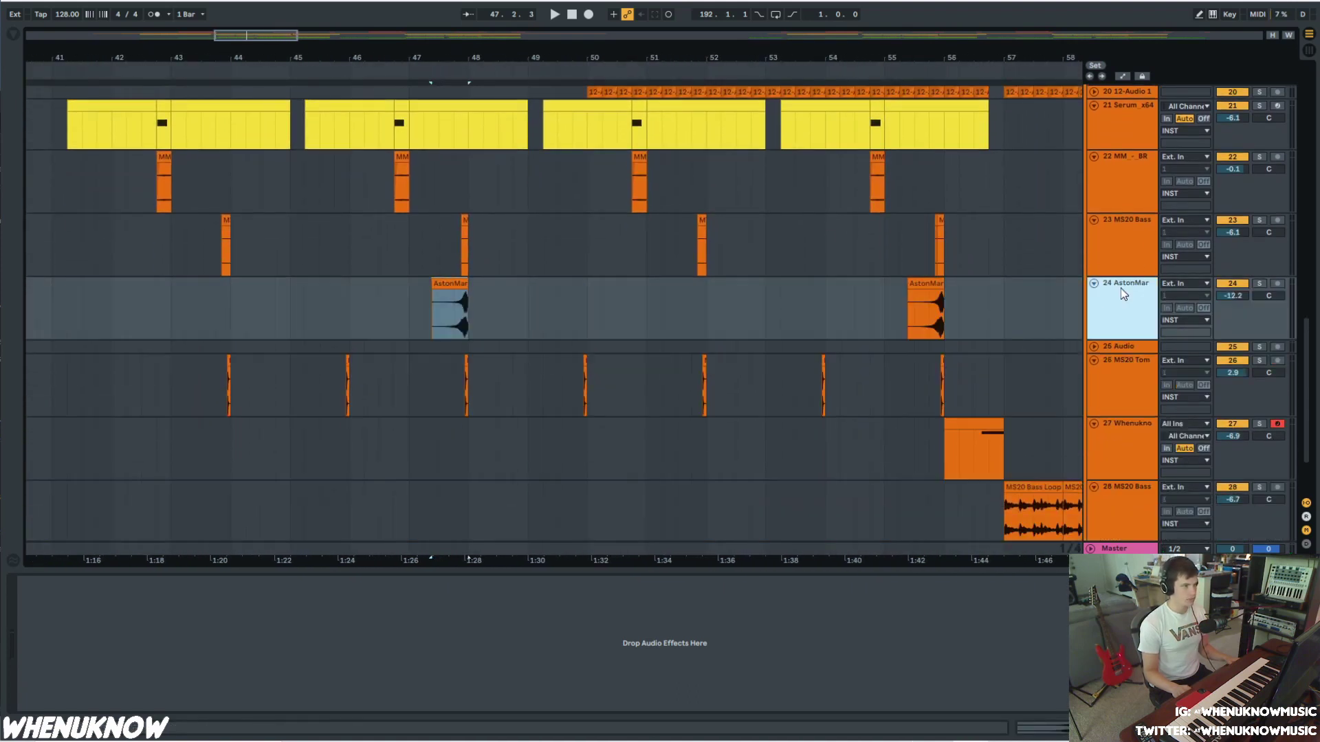
# - Solo the AstonMar track, play its clip from bar 47.3, and unsolo it to hear it in the full mix
pyautogui.click(1259, 283)
pyautogui.press('space')
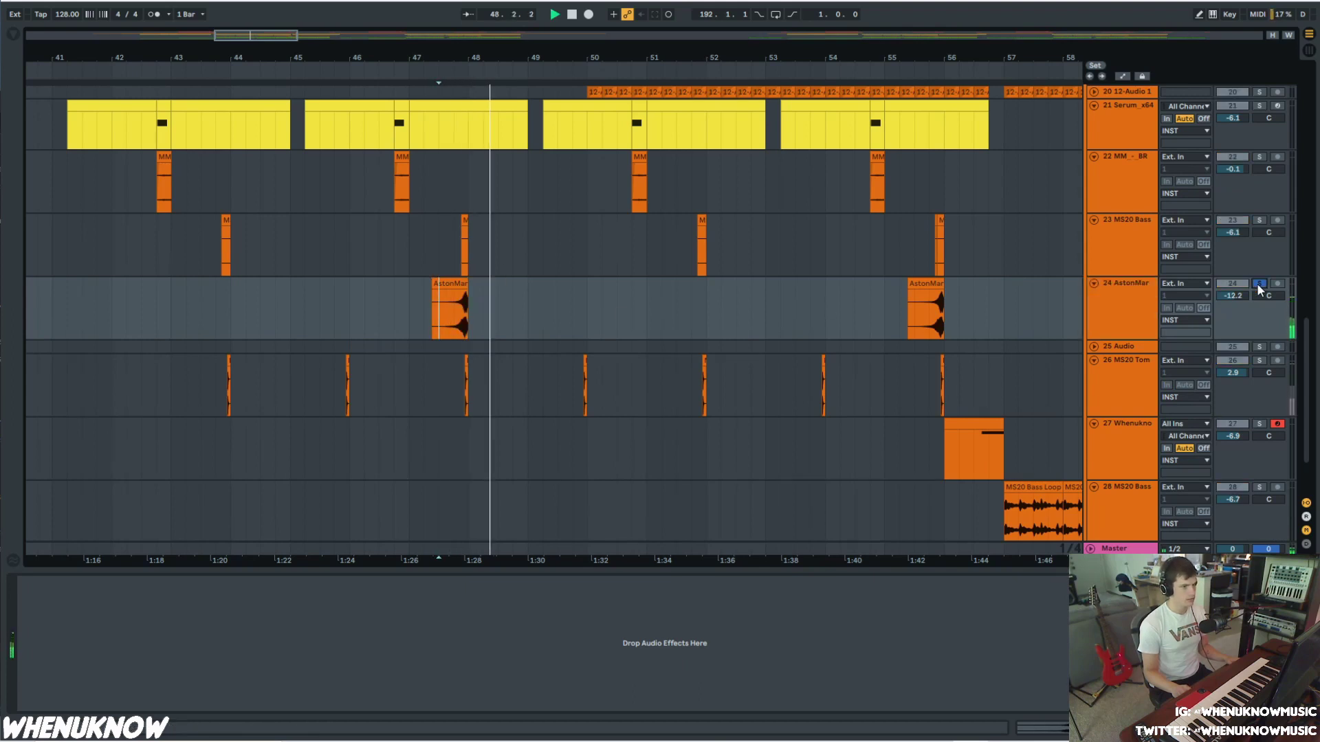
pyautogui.click(1256, 284)
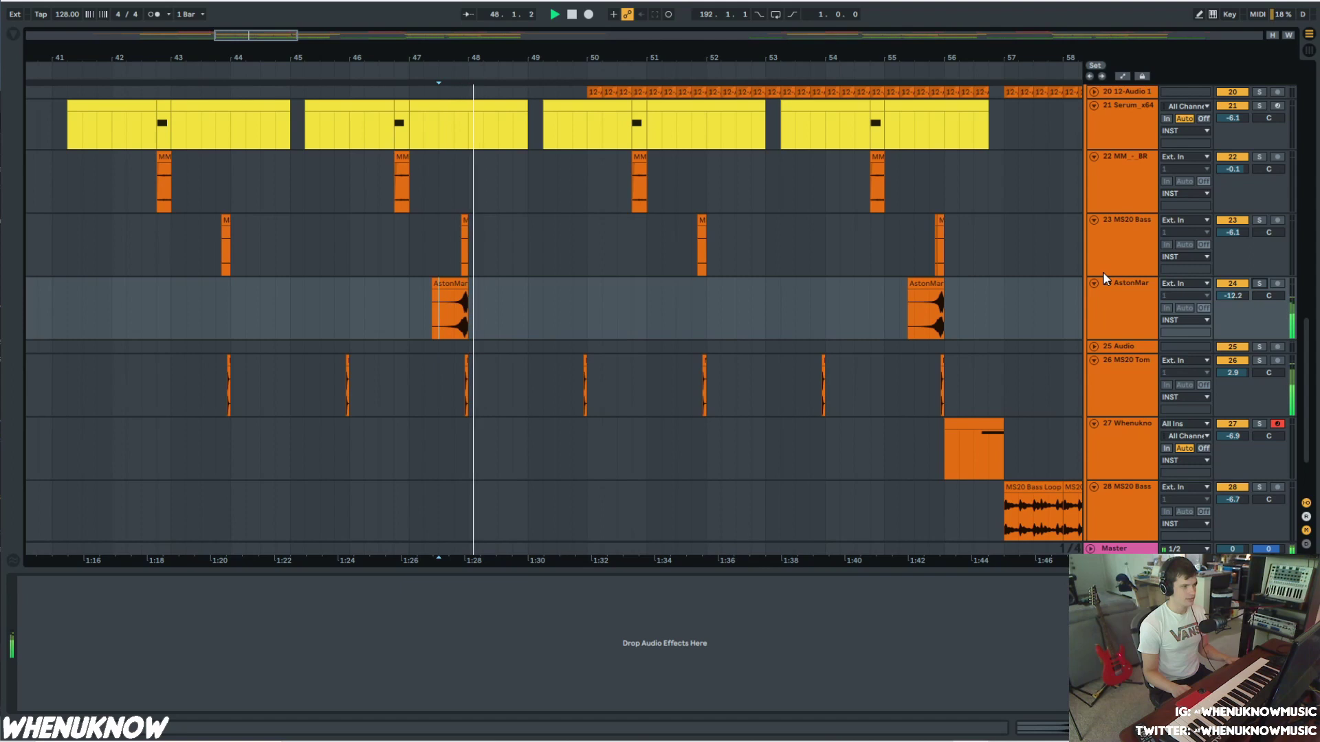
# - Stop playback, unfold and enlarge 12-Audio 1 track 20, and set the playback start at bar 50
pyautogui.press('space')
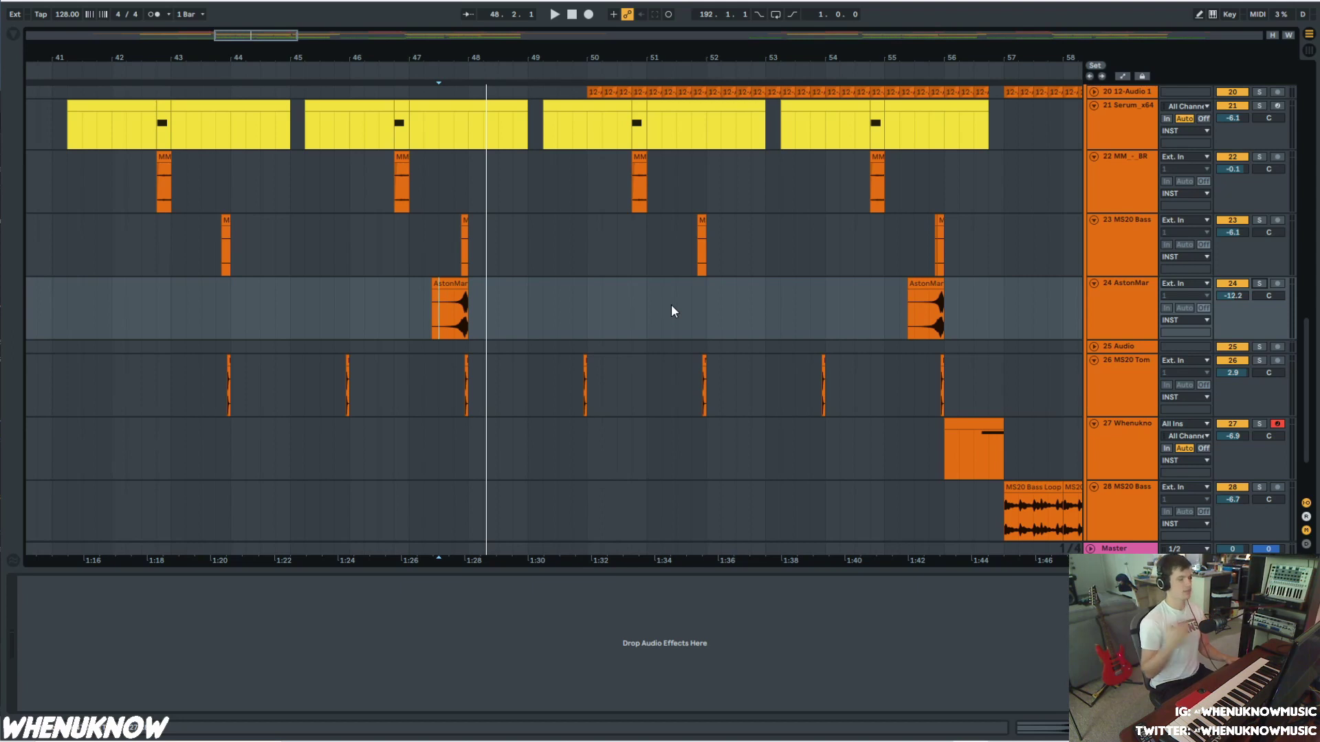
pyautogui.moveTo(1005, 59); pyautogui.dragTo(800, 43)
pyautogui.scroll(5, 362, 165)
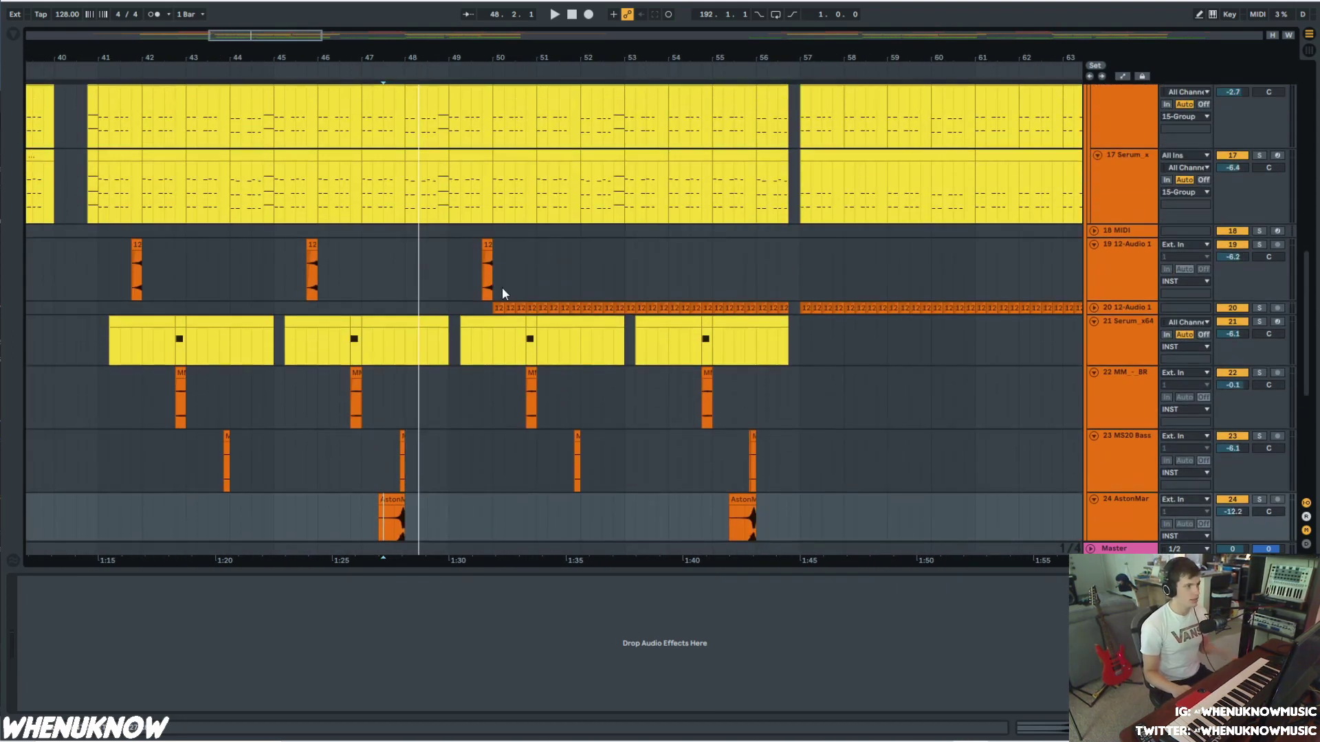
pyautogui.click(485, 312)
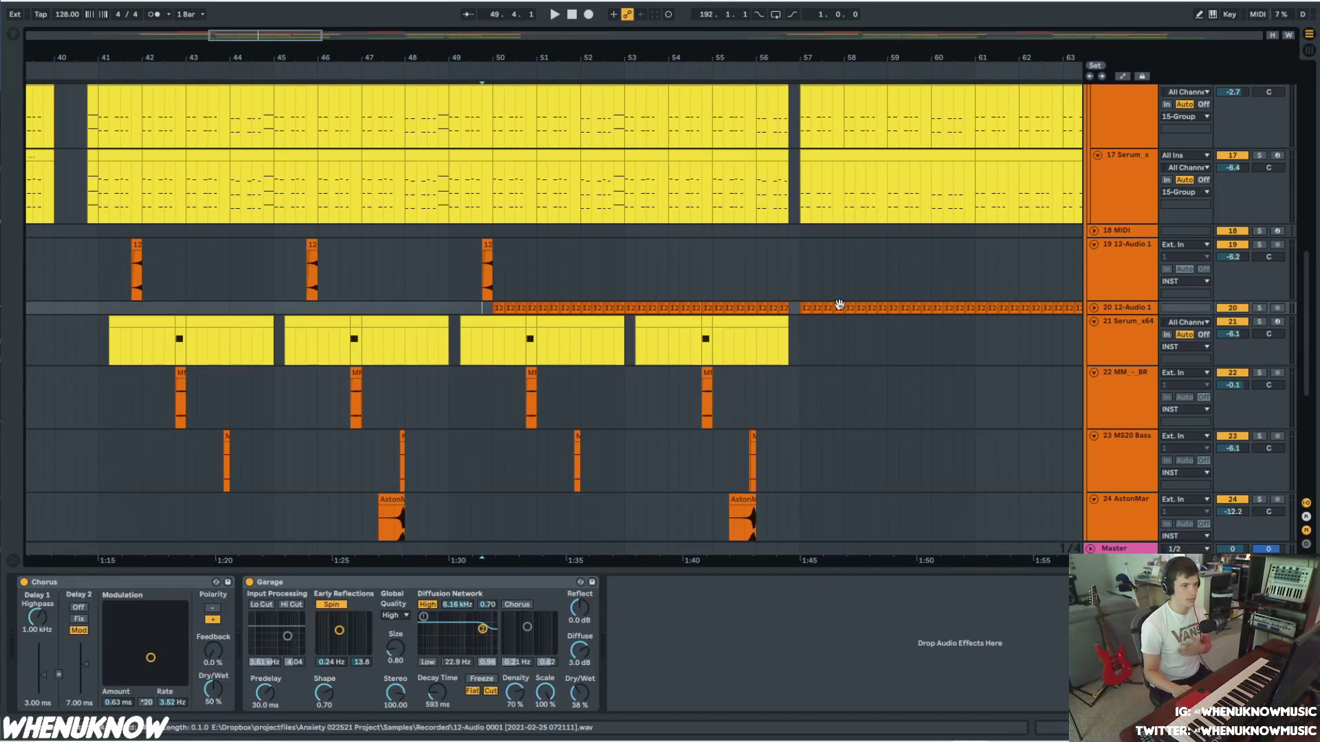
pyautogui.click(1093, 307)
pyautogui.moveTo(1243, 341); pyautogui.dragTo(1237, 452)
pyautogui.click(491, 355)
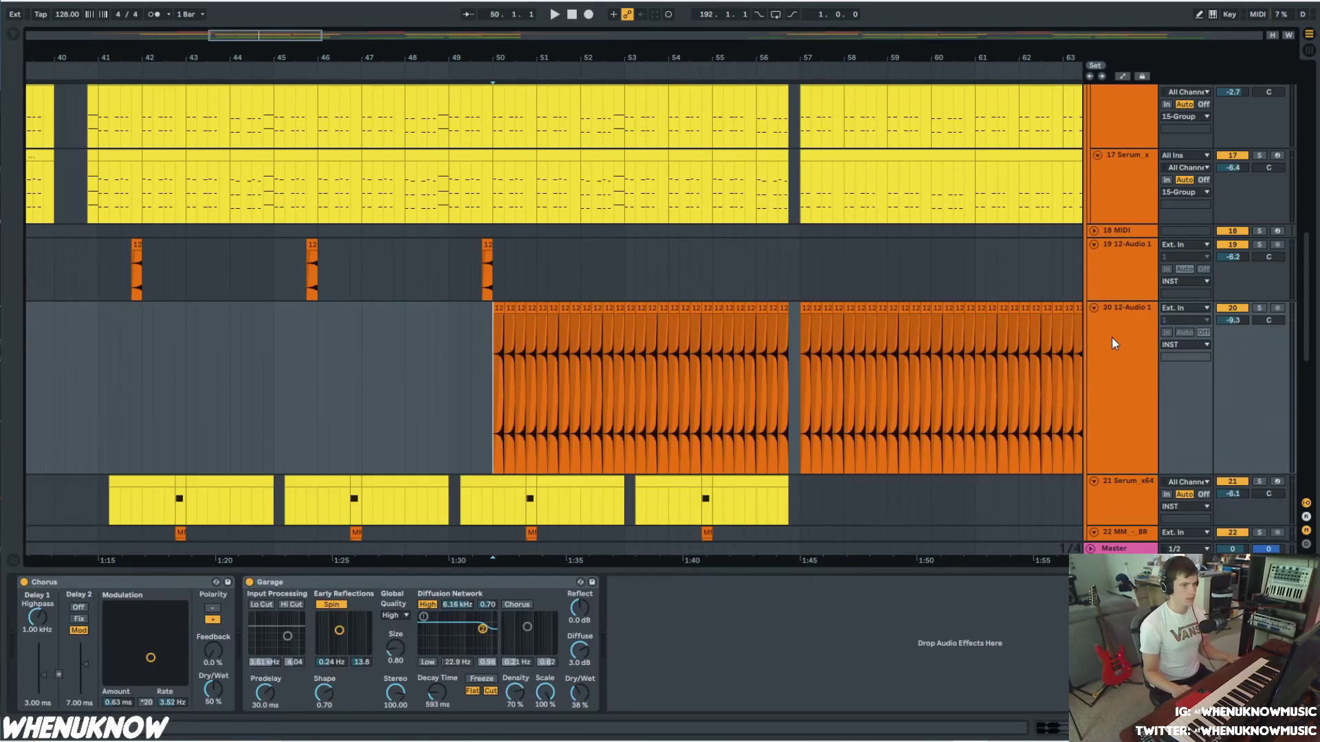
# - Solo 12-Audio 1 track 20 and play its repeated clips from bar 50, restarting once to hear them again
pyautogui.click(1259, 309)
pyautogui.press('space')
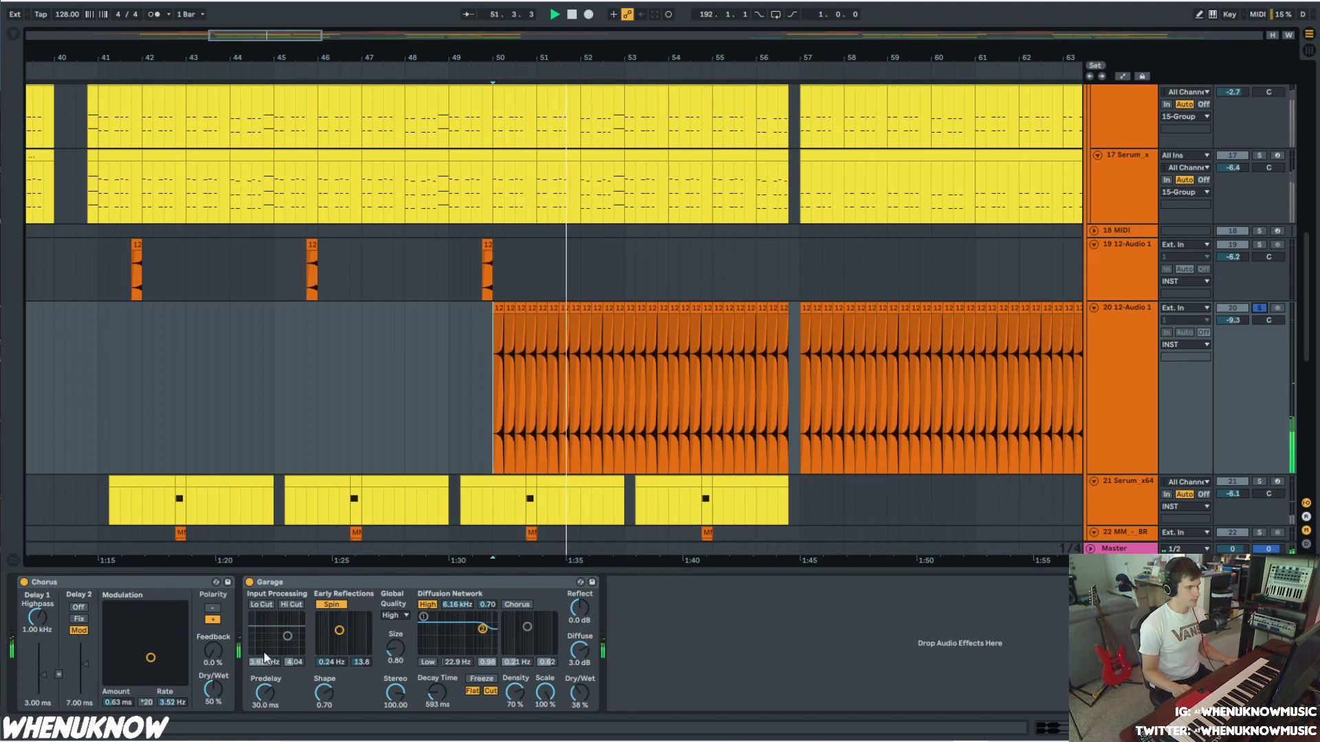
pyautogui.press('space')
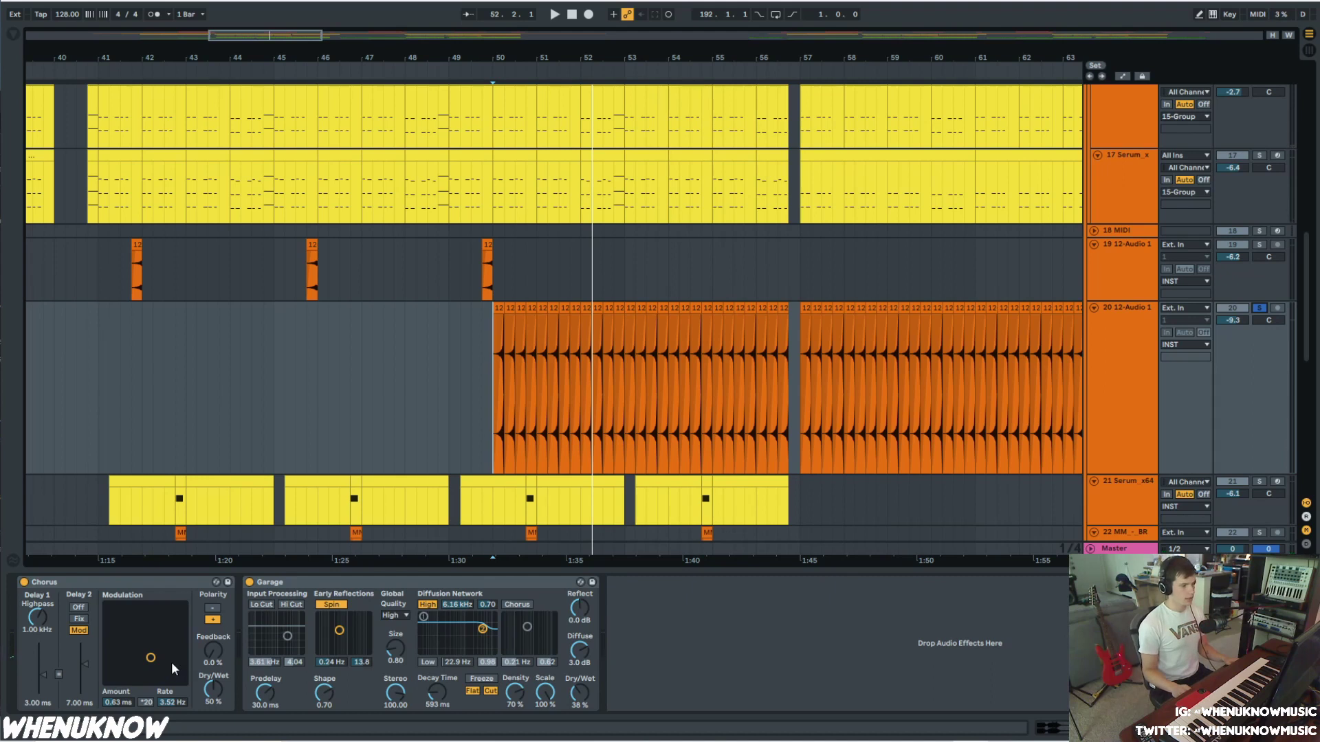
pyautogui.press('space')
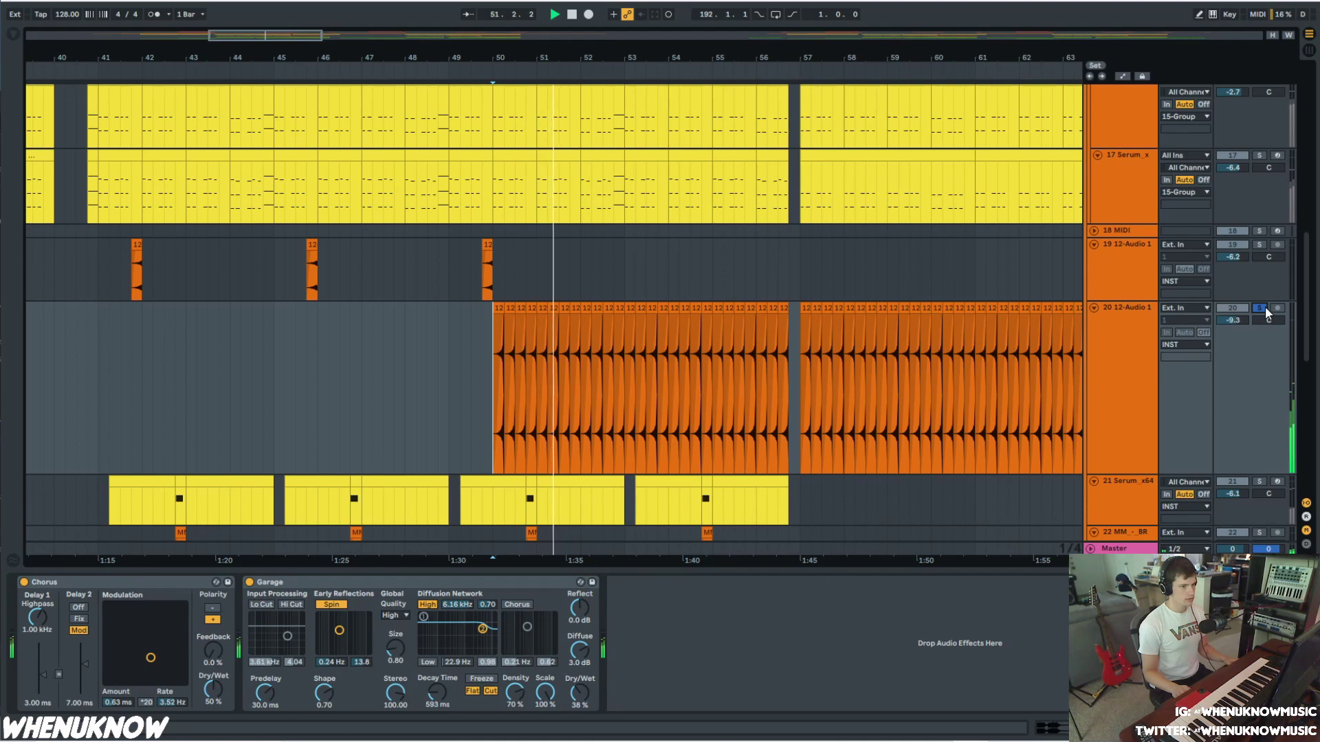
# - Display the device chain of track 27 and examine the Whenuknow Reese Bass rack through to its Saturator, Utility and EQ Eight
pyautogui.scroll(-3, 1305, 314)
pyautogui.moveTo(1305, 315); pyautogui.dragTo(1305, 352)
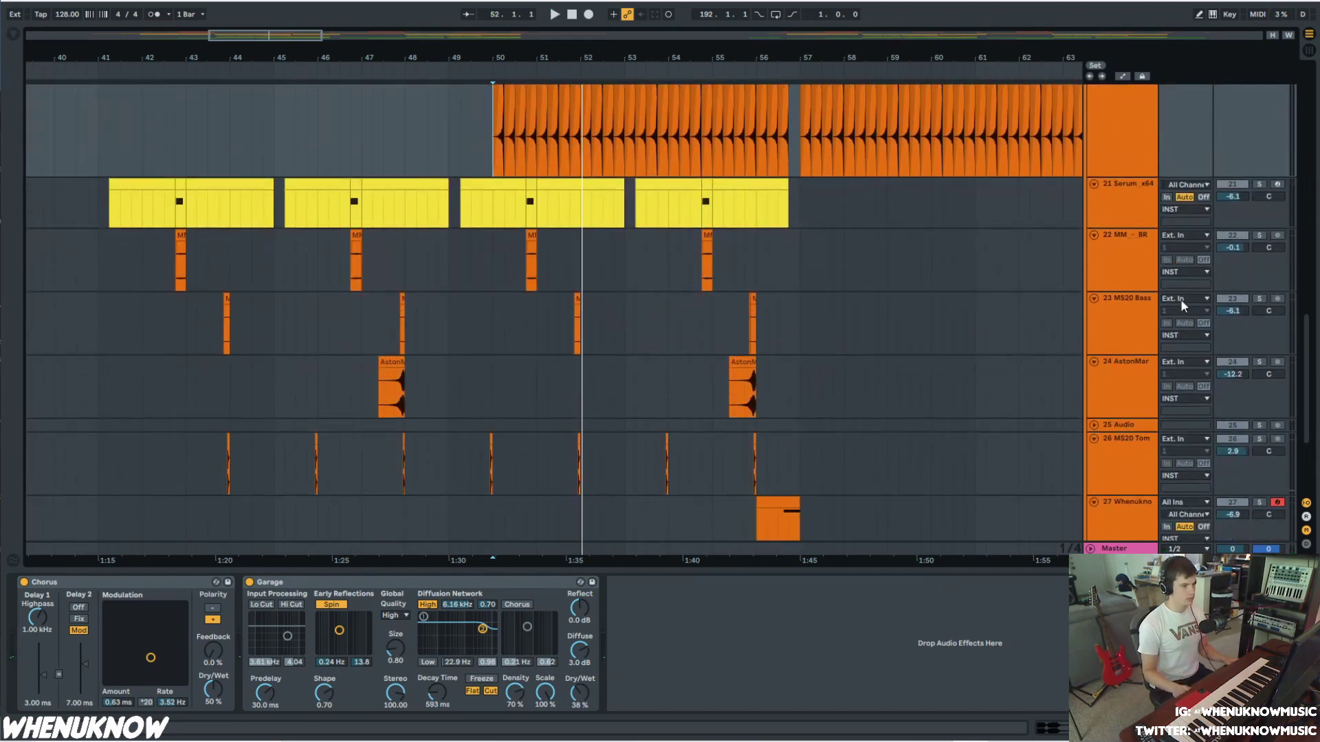
pyautogui.scroll(-3, 638, 332)
pyautogui.click(755, 358)
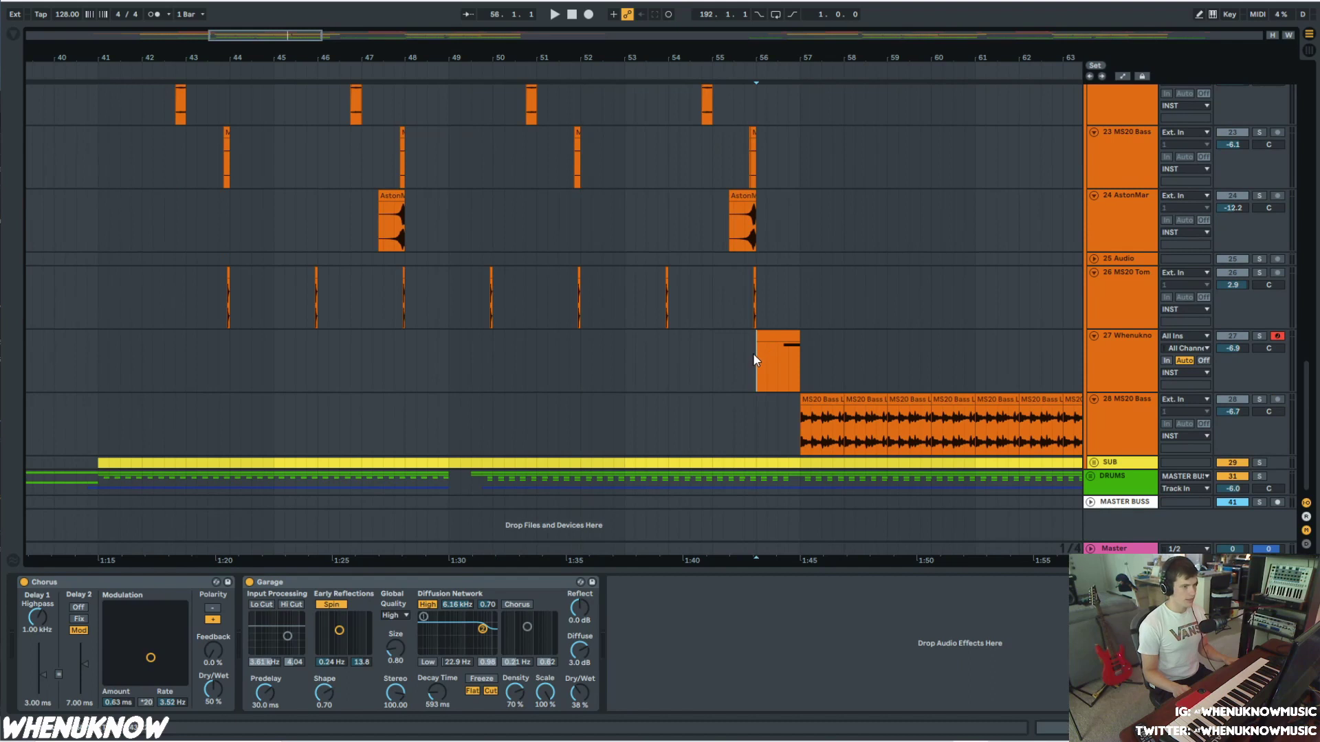
pyautogui.click(1126, 369)
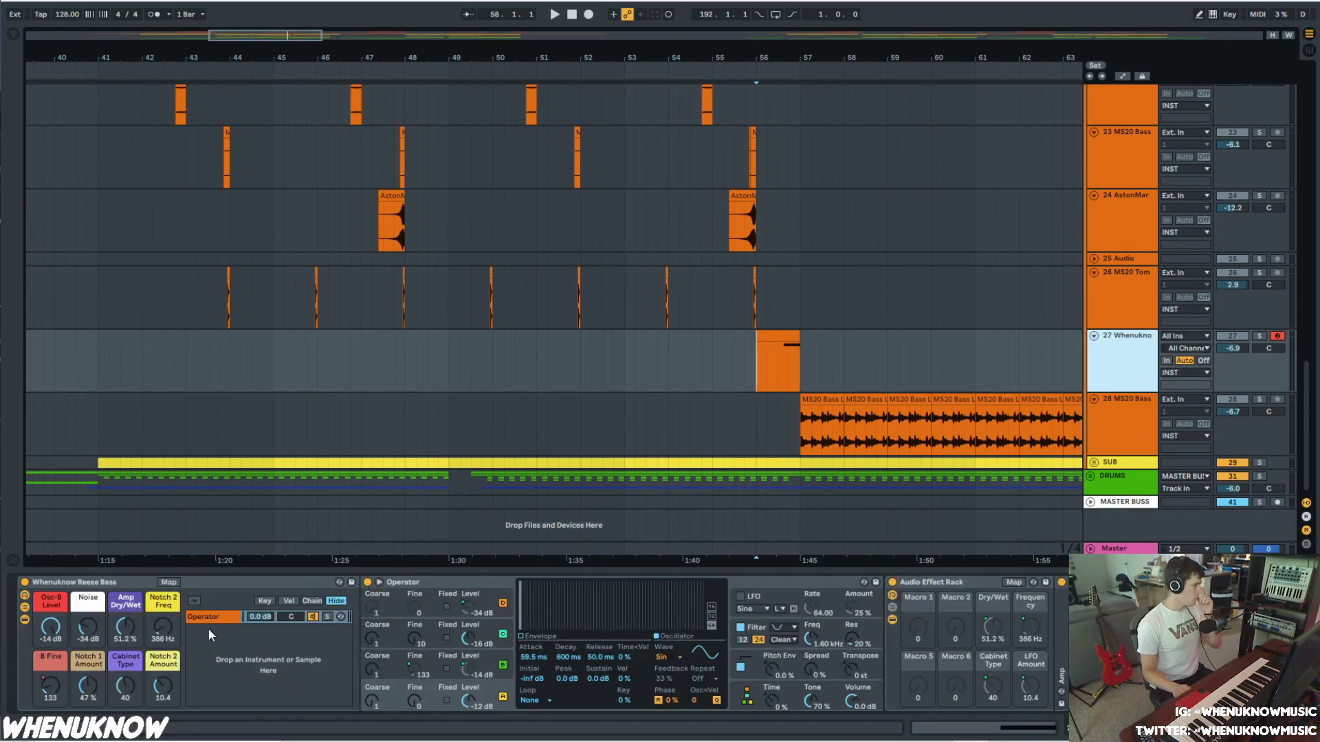
pyautogui.click(129, 592)
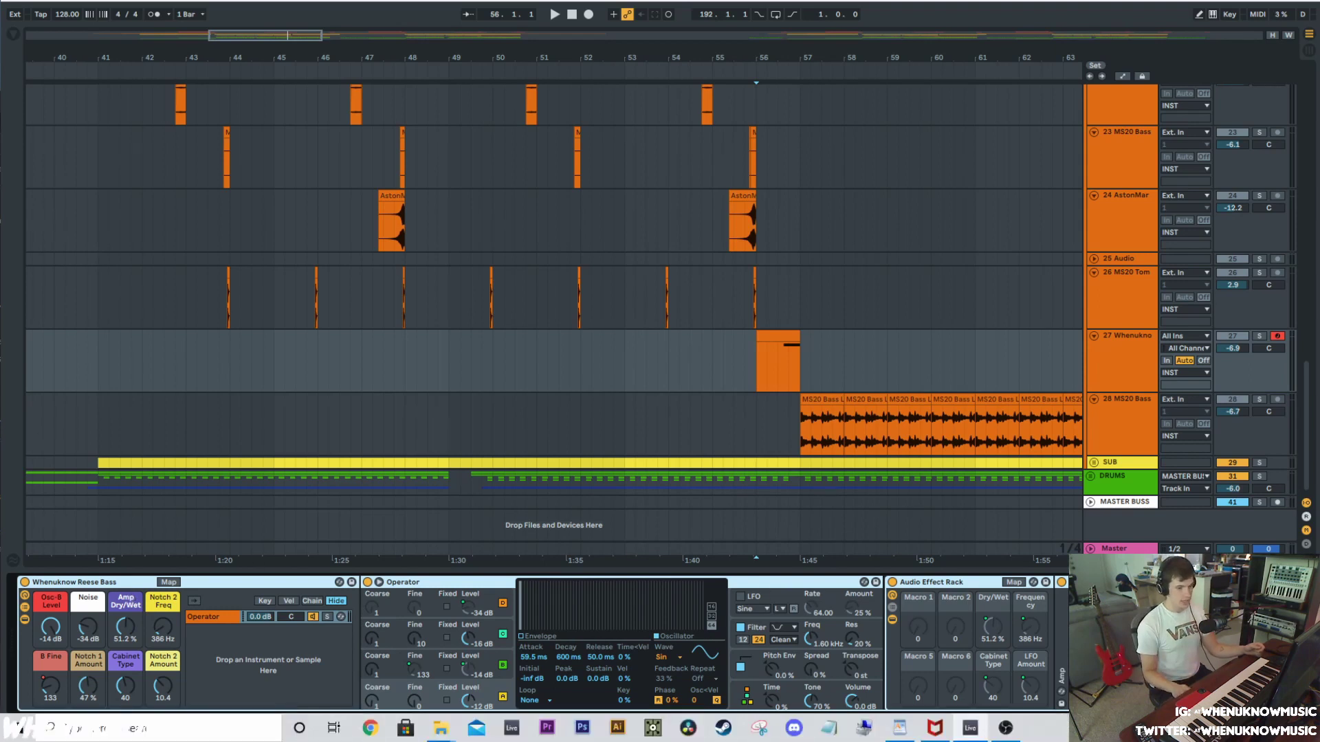
pyautogui.hscroll(10, 540, 644)
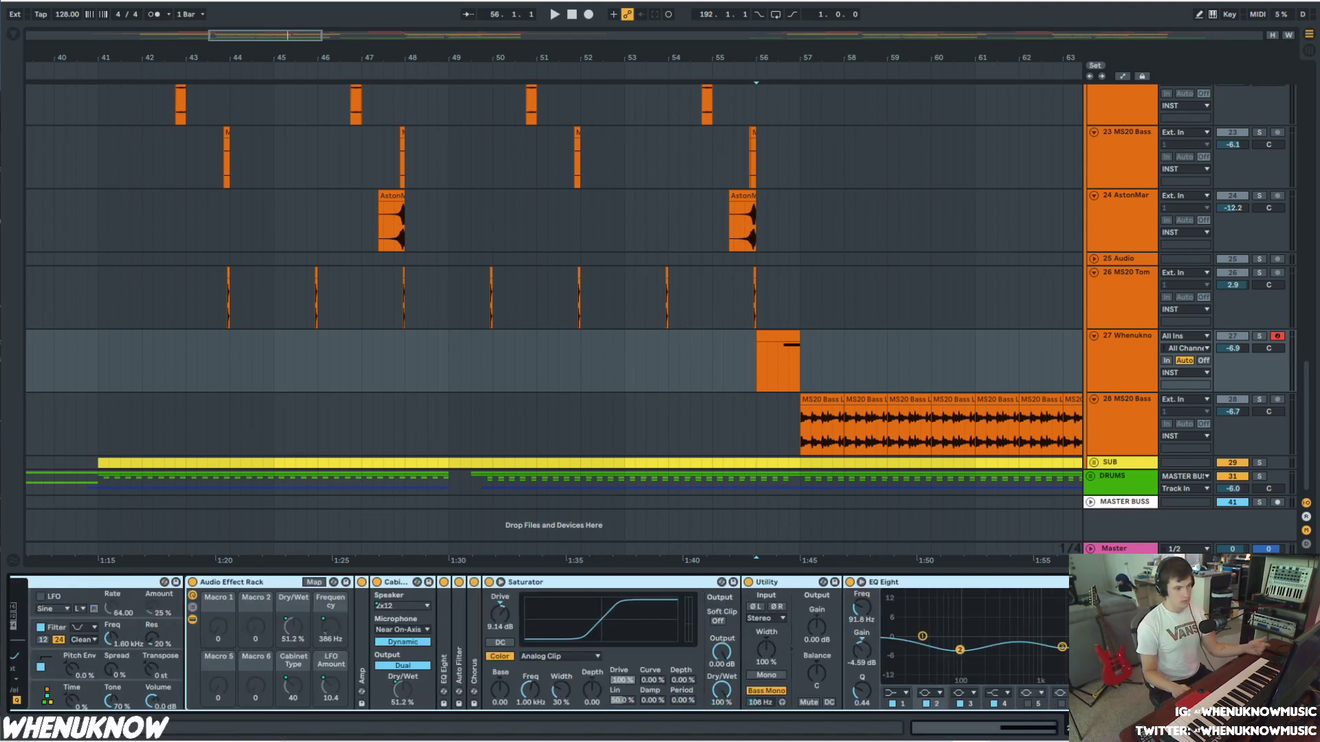
# - Solo the Reese Bass track 27, play its clip from the middle of bar 56, and unsolo the track
pyautogui.click(777, 363)
pyautogui.click(1260, 336)
pyautogui.press('space')
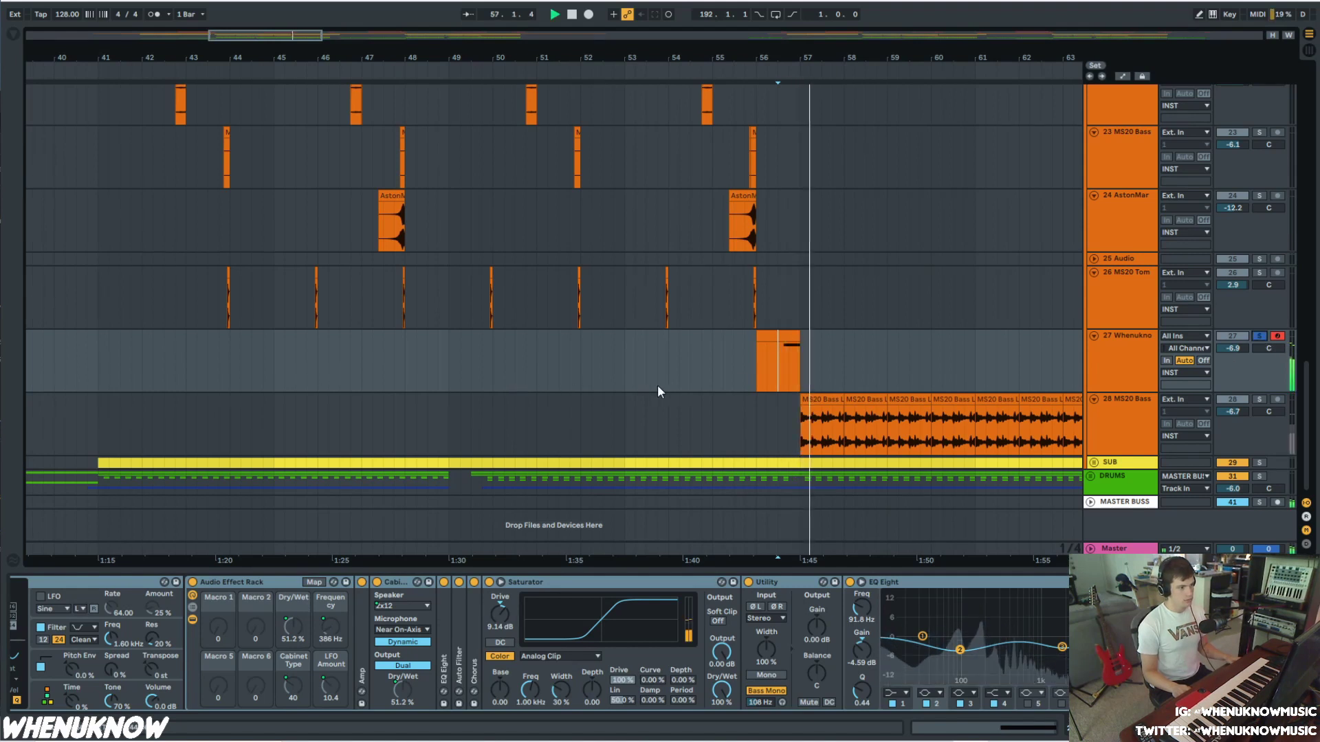
pyautogui.press('space')
pyautogui.click(1260, 340)
# - Display the devices of Granulator track 11, and select the MS20 Bass clip at bar 29 on track 9 to show its effects
pyautogui.moveTo(867, 53); pyautogui.dragTo(603, 10)
pyautogui.scroll(5, 973, 220)
pyautogui.scroll(10, 973, 219)
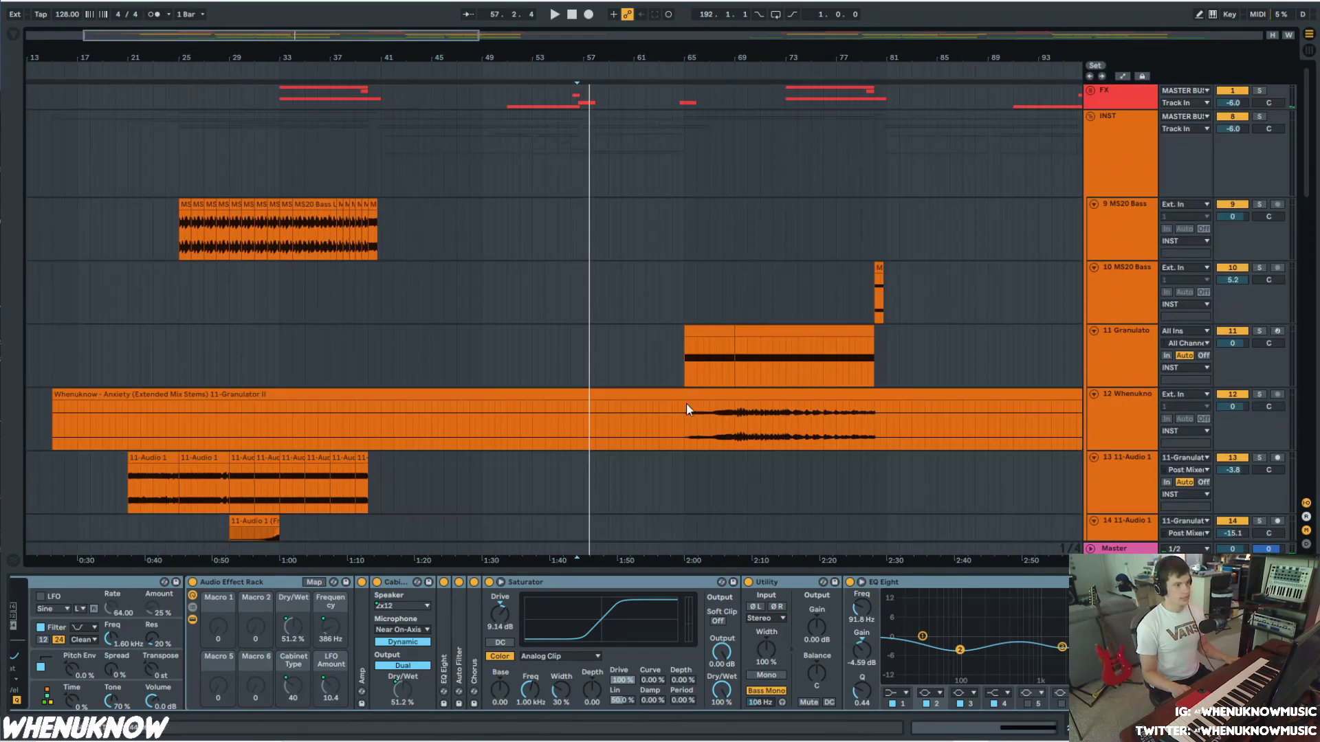
pyautogui.click(687, 358)
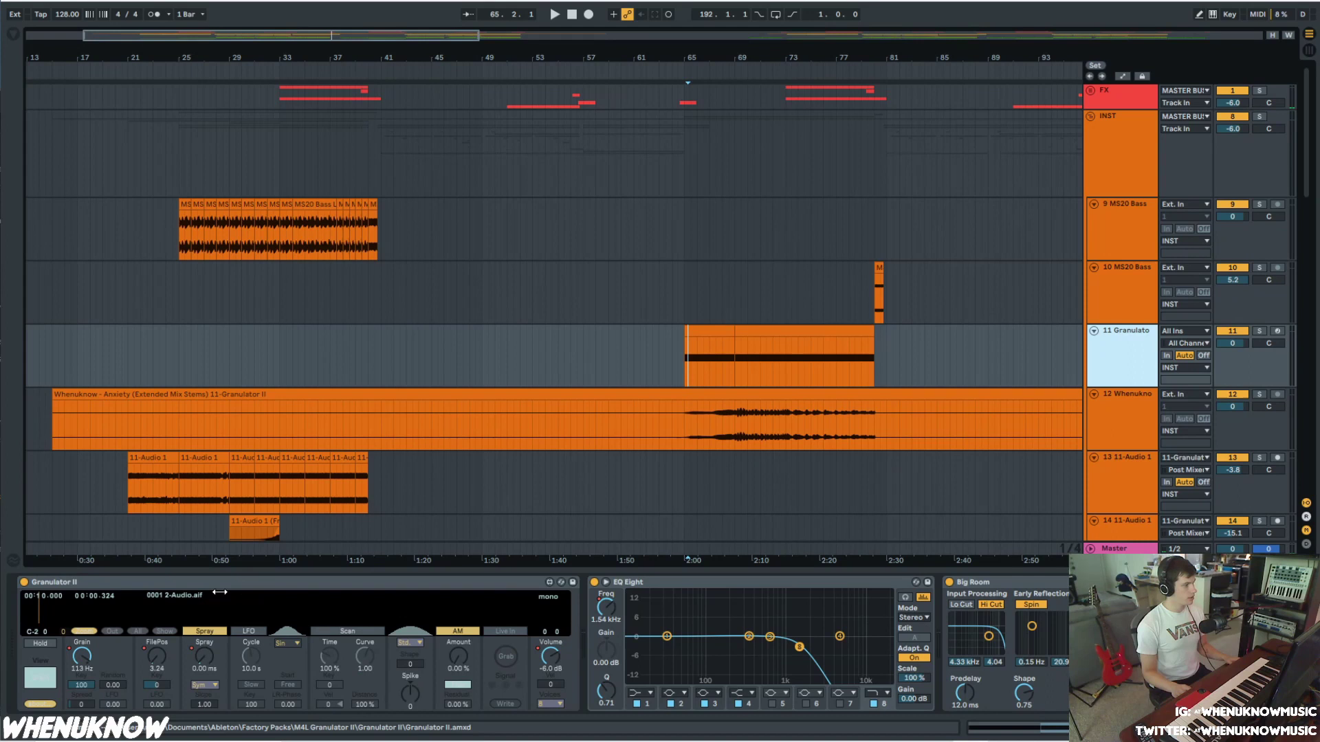
pyautogui.click(233, 204)
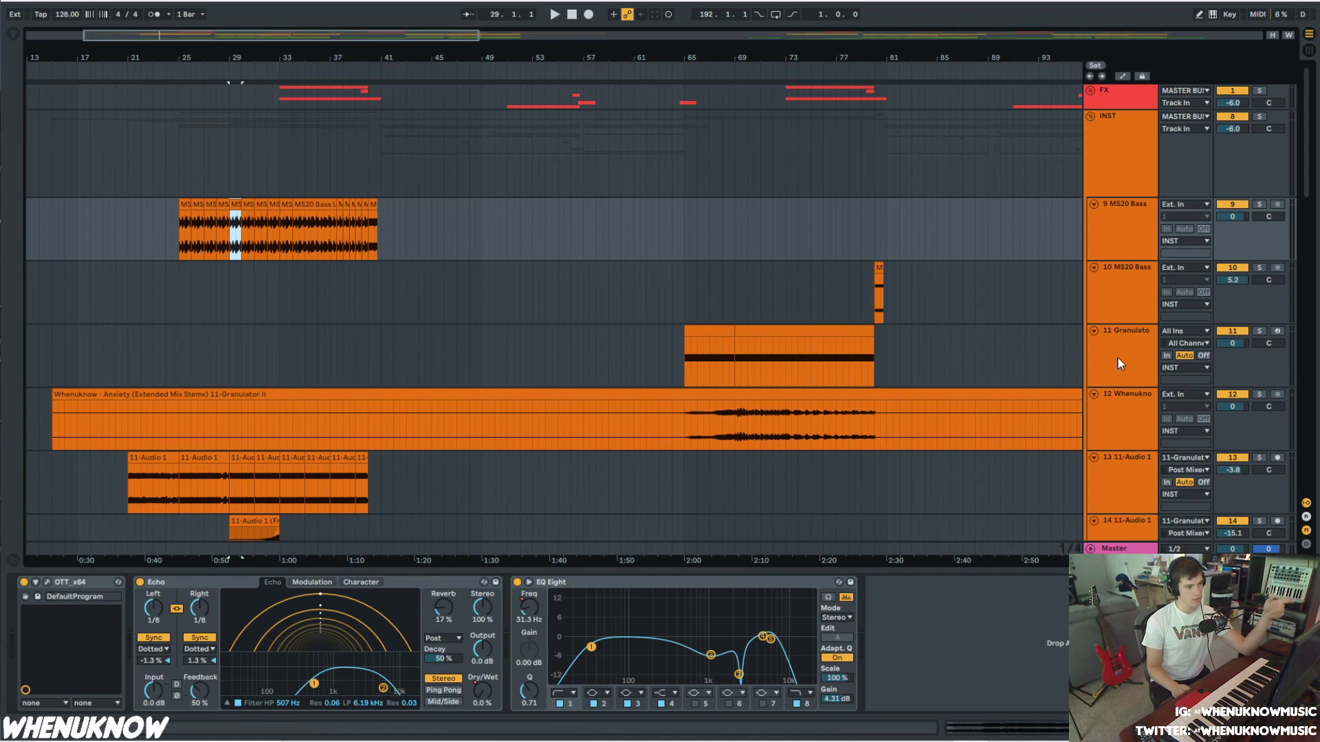
# - Display Granulator II on track 11 again and move its file position to 54.20, and back to 39.85
pyautogui.click(1095, 377)
pyautogui.click(319, 616)
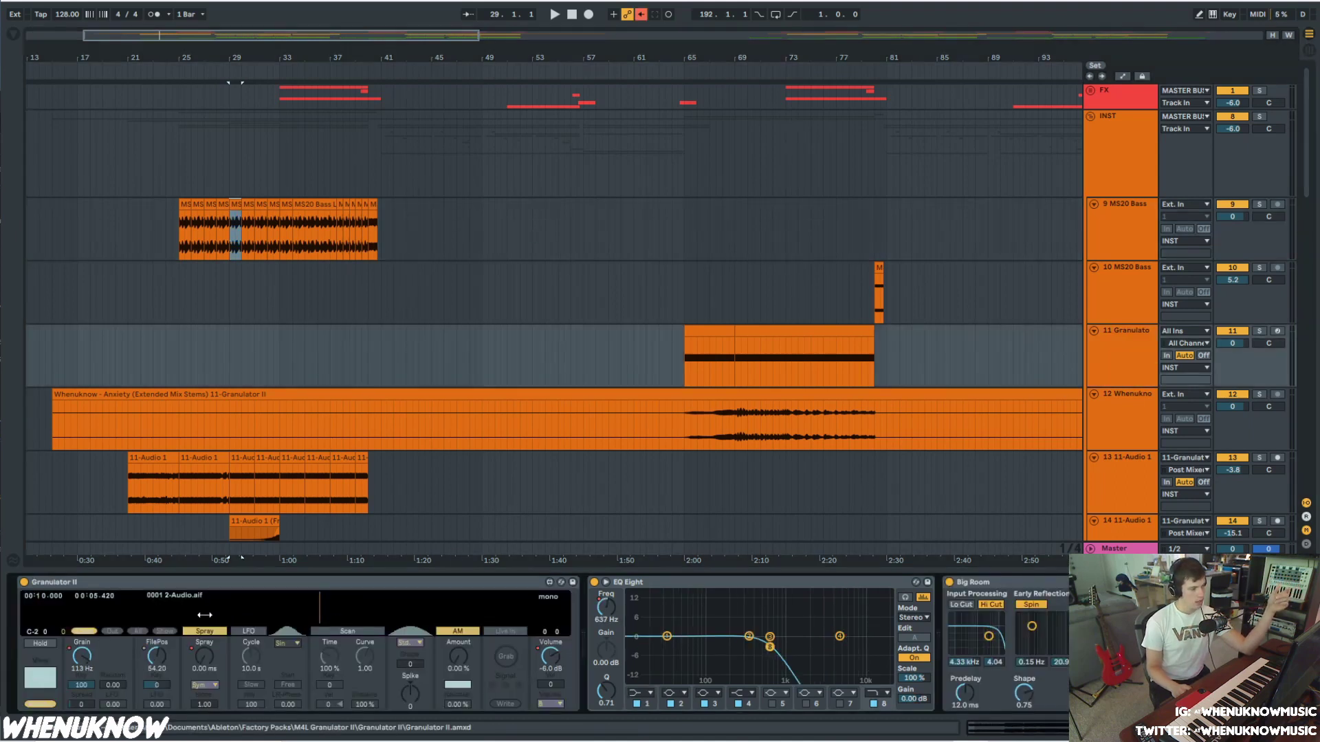
pyautogui.click(239, 615)
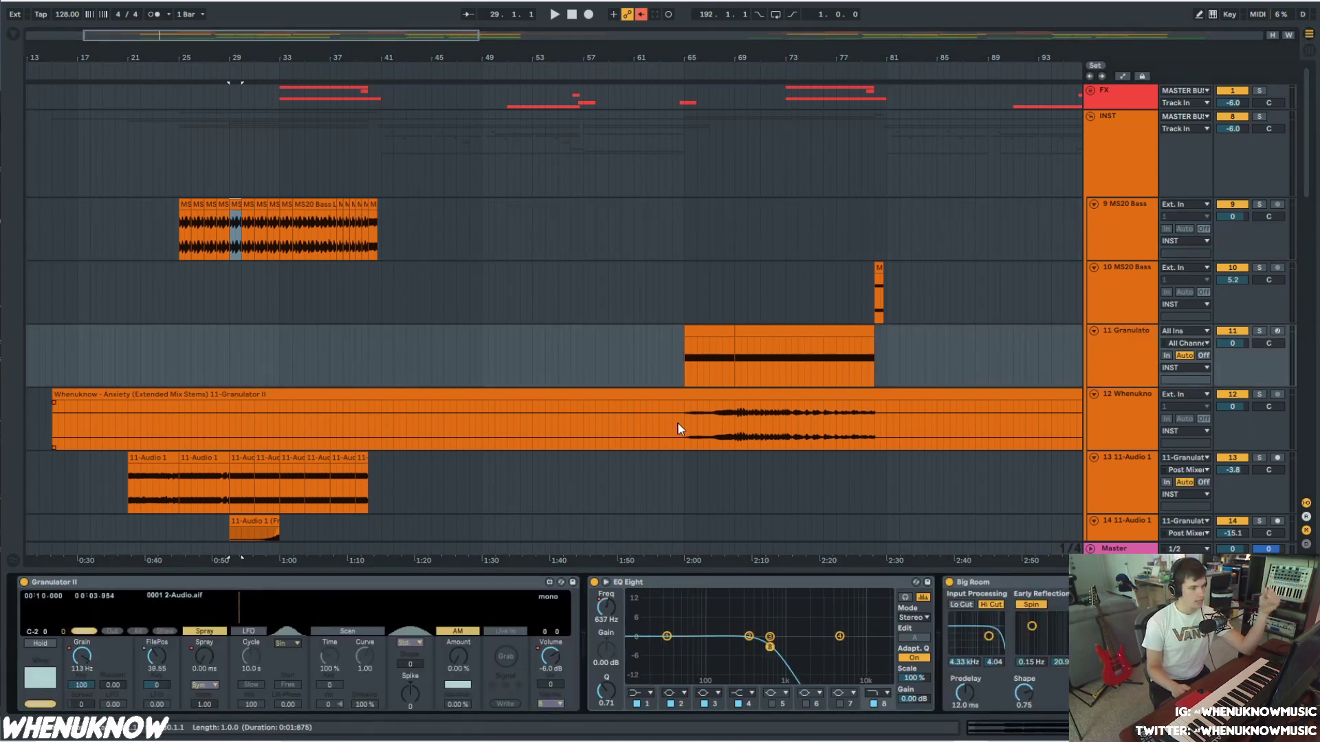
# - Solo the Granulator II stem on track 12 and play it from bar 64.4
pyautogui.click(681, 420)
pyautogui.click(1260, 393)
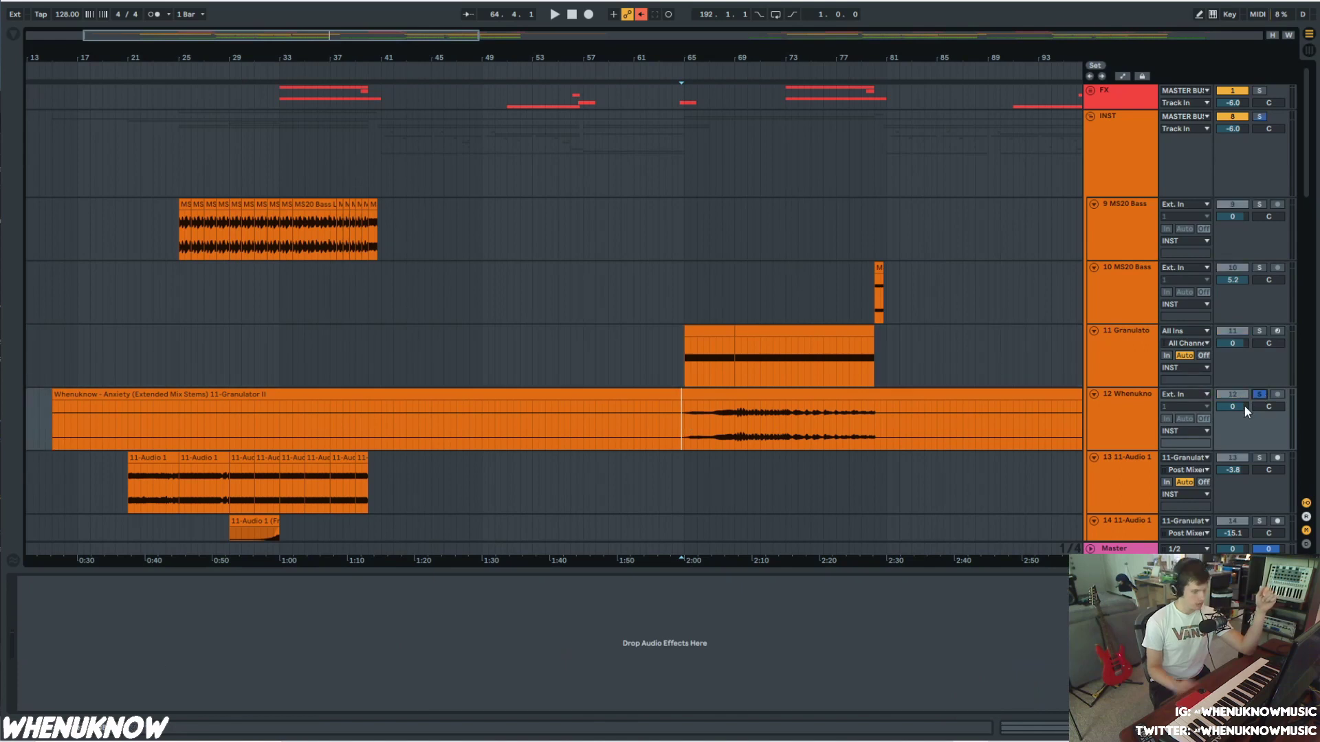
pyautogui.press('space')
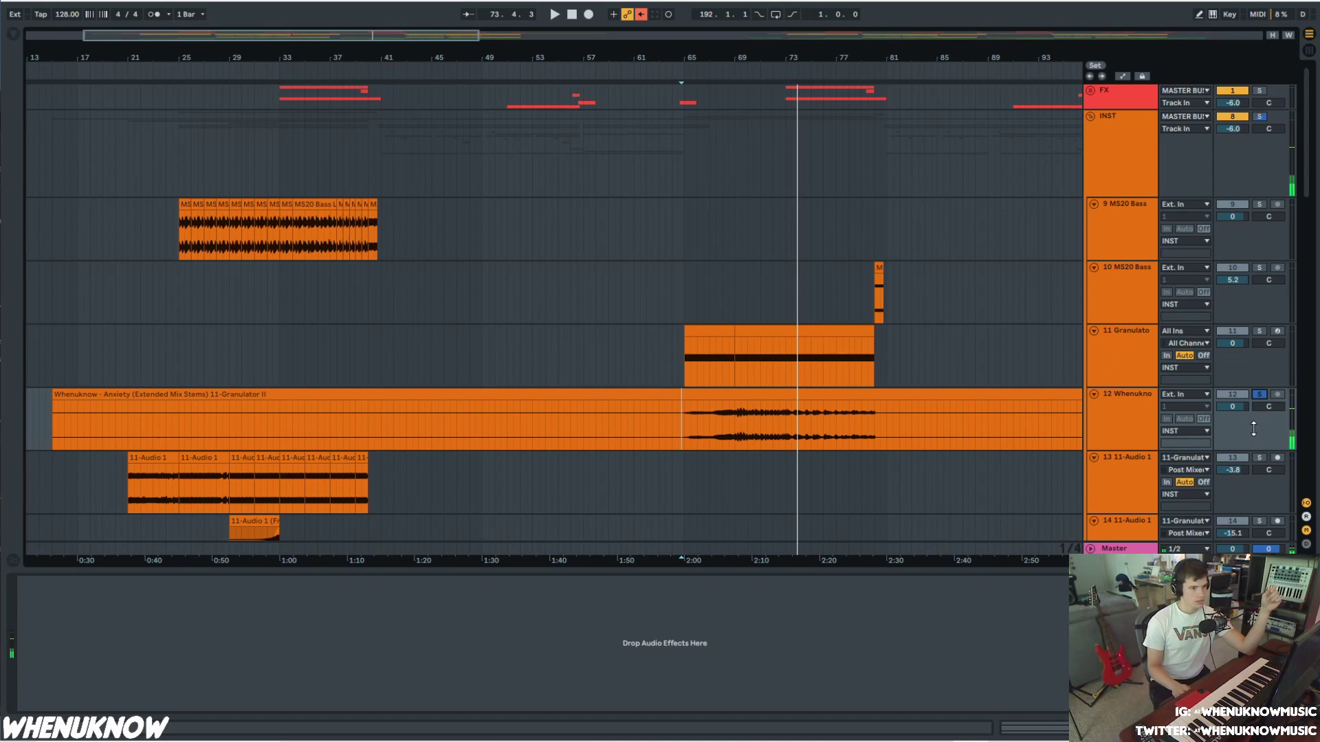
# - Display the devices of track 11 and select Granulator II to examine its grain, file position and spray settings
pyautogui.click(1142, 348)
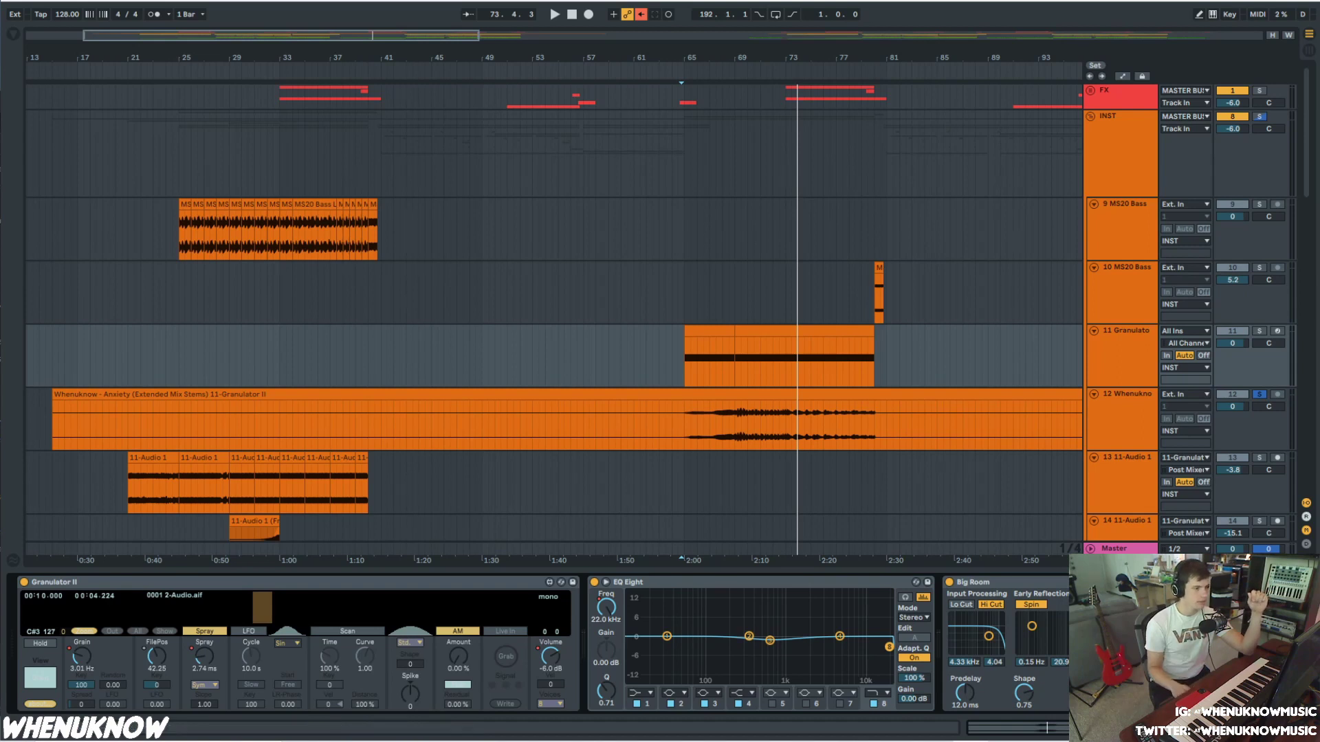
pyautogui.scroll(-3, 917, 278)
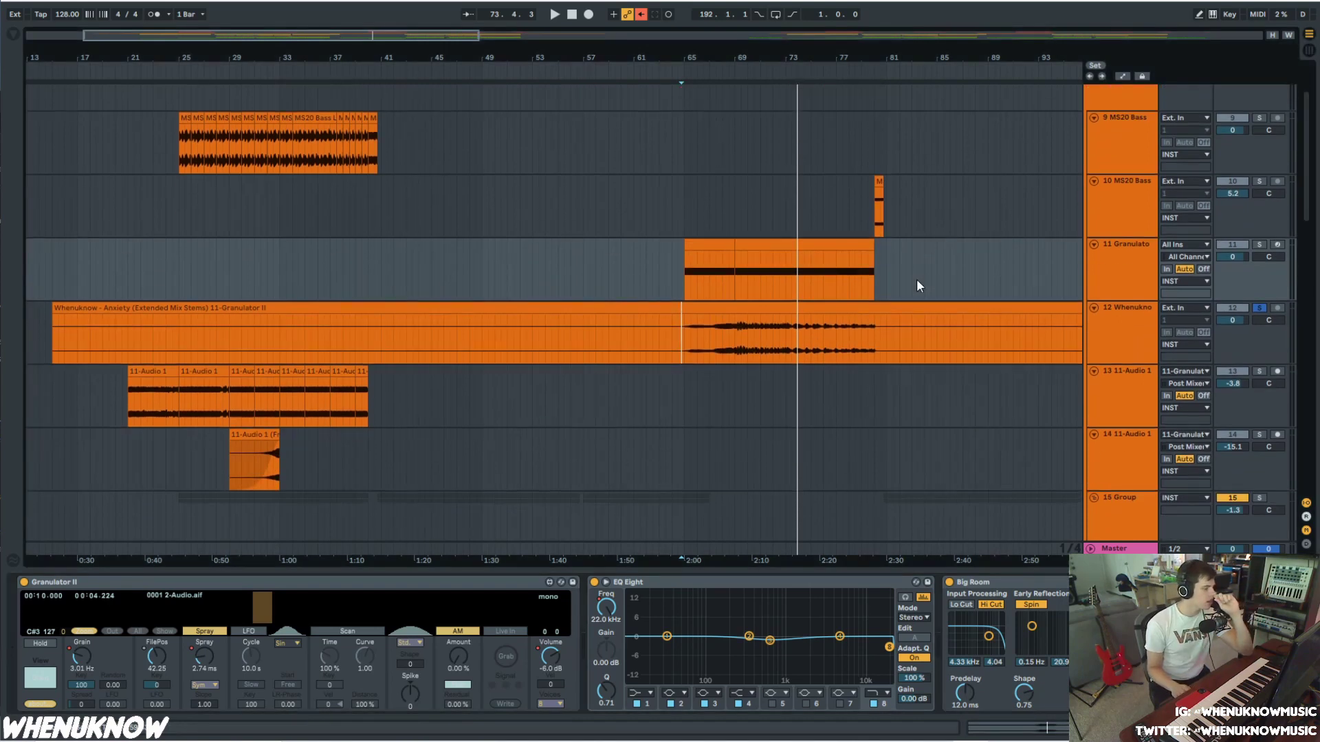
pyautogui.click(154, 582)
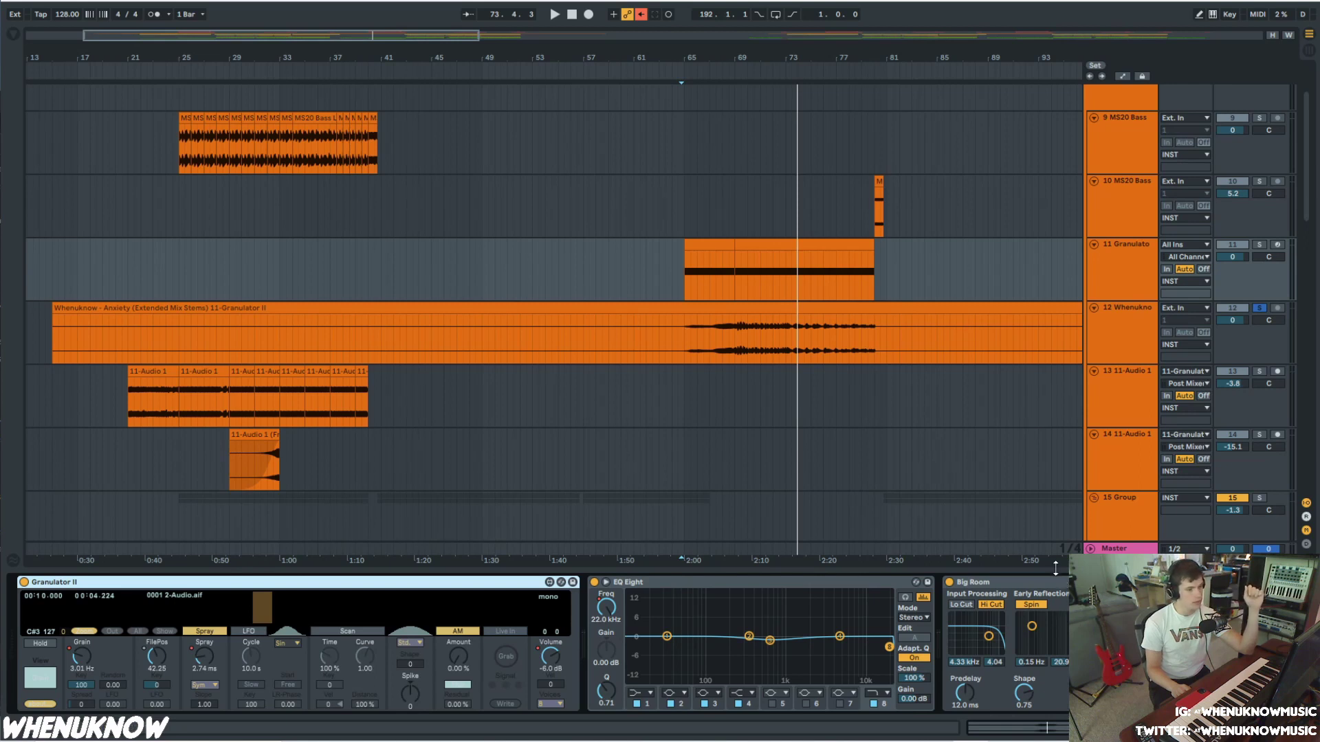
# - Hide the device view, fold group 15, and widen the arrangement to show the song from bar 1 past bar 153
pyautogui.moveTo(1055, 569); pyautogui.dragTo(1055, 647)
pyautogui.scroll(-10, 1020, 374)
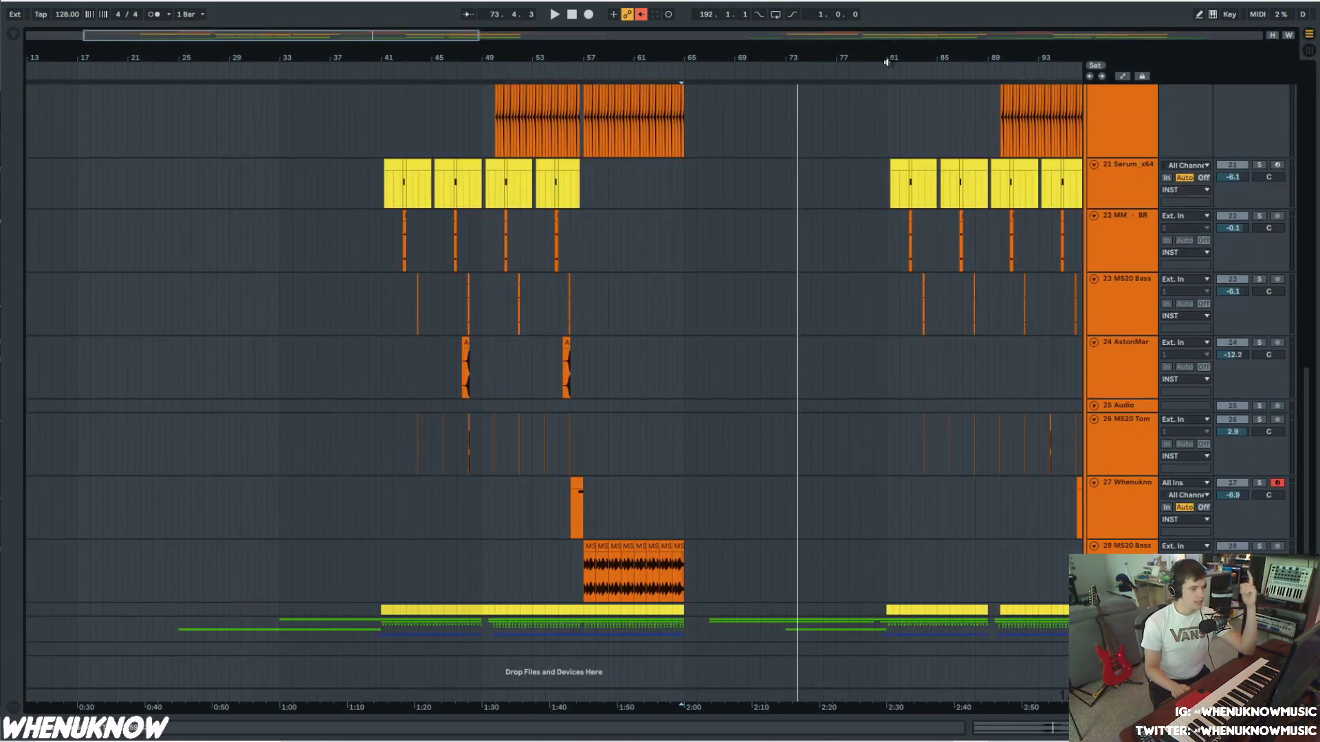
pyautogui.moveTo(871, 47); pyautogui.dragTo(863, 8)
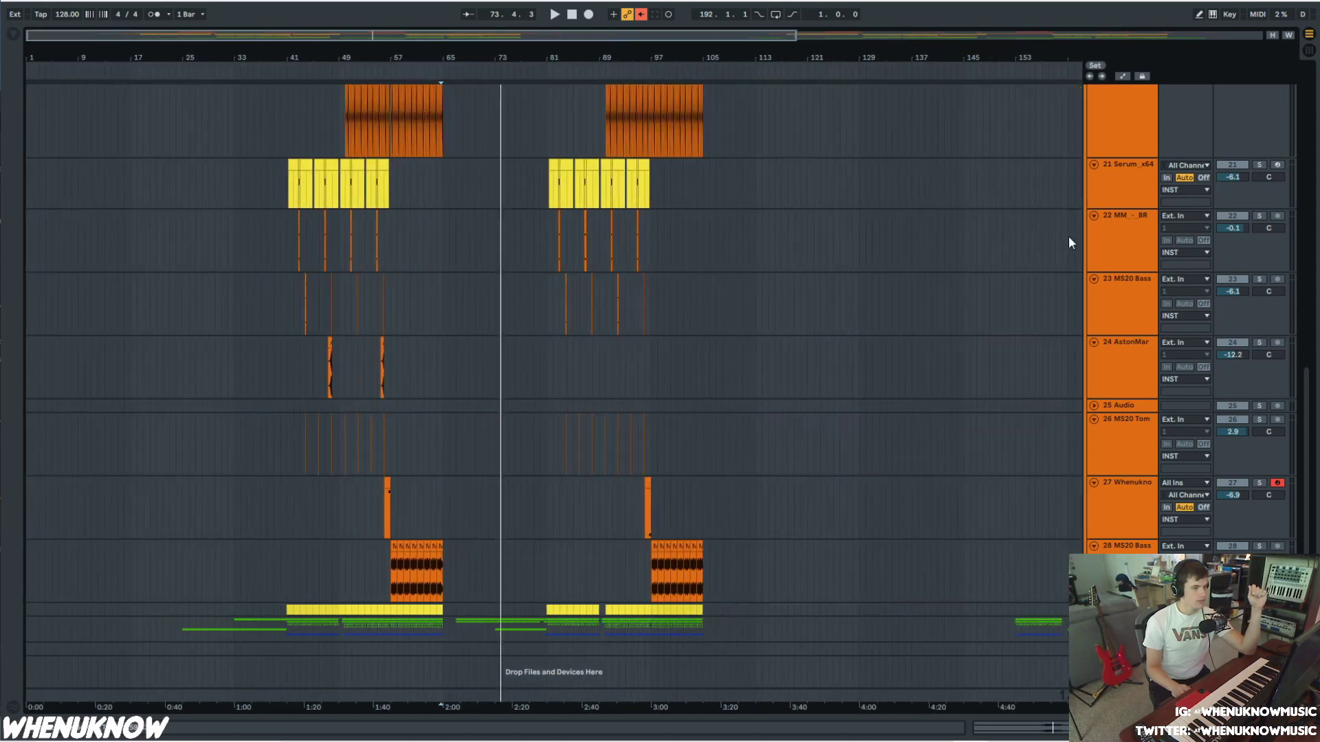
pyautogui.scroll(10, 1069, 237)
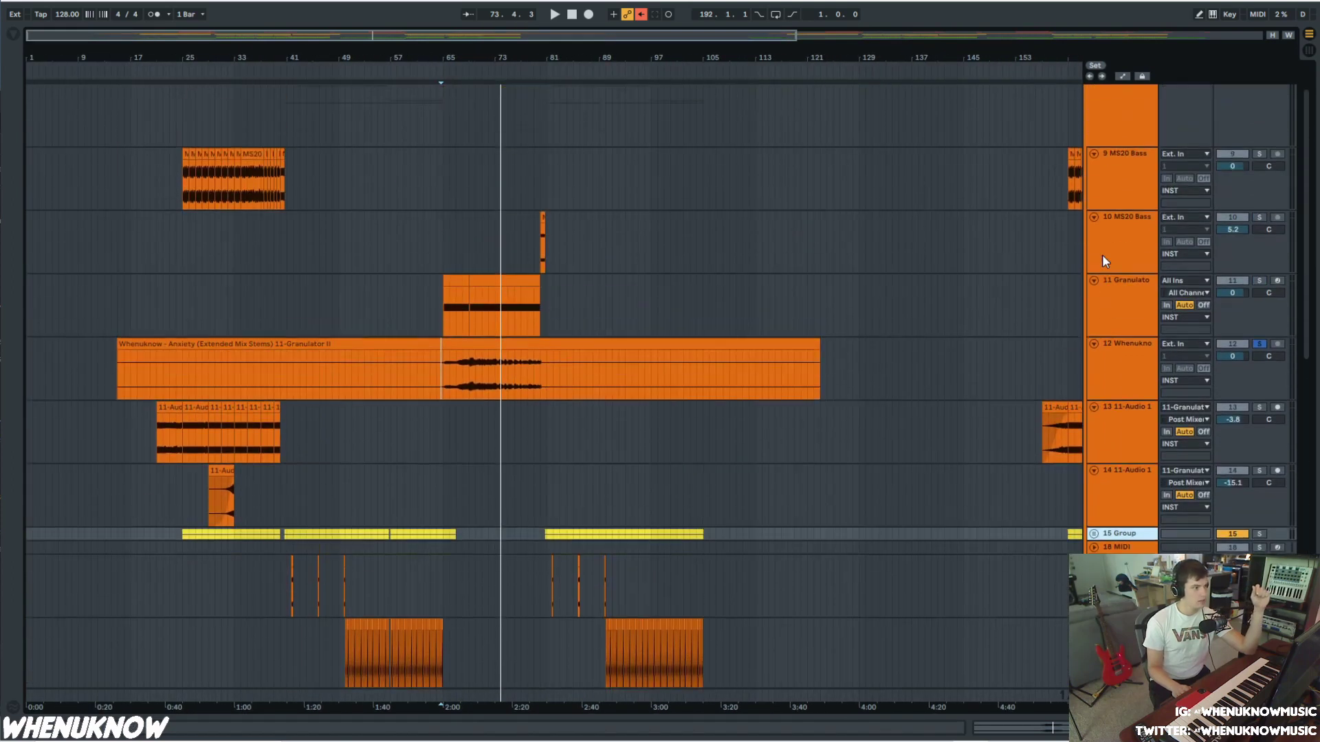
pyautogui.scroll(2, 1103, 256)
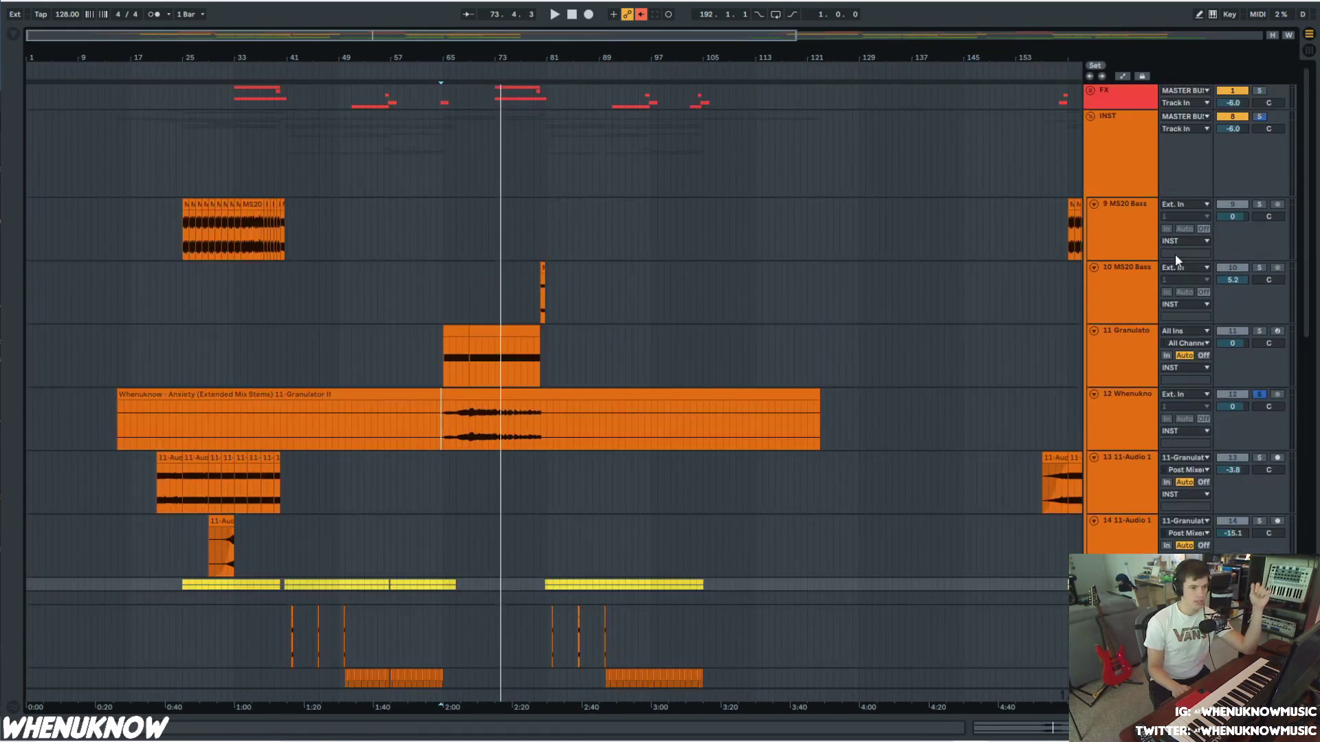